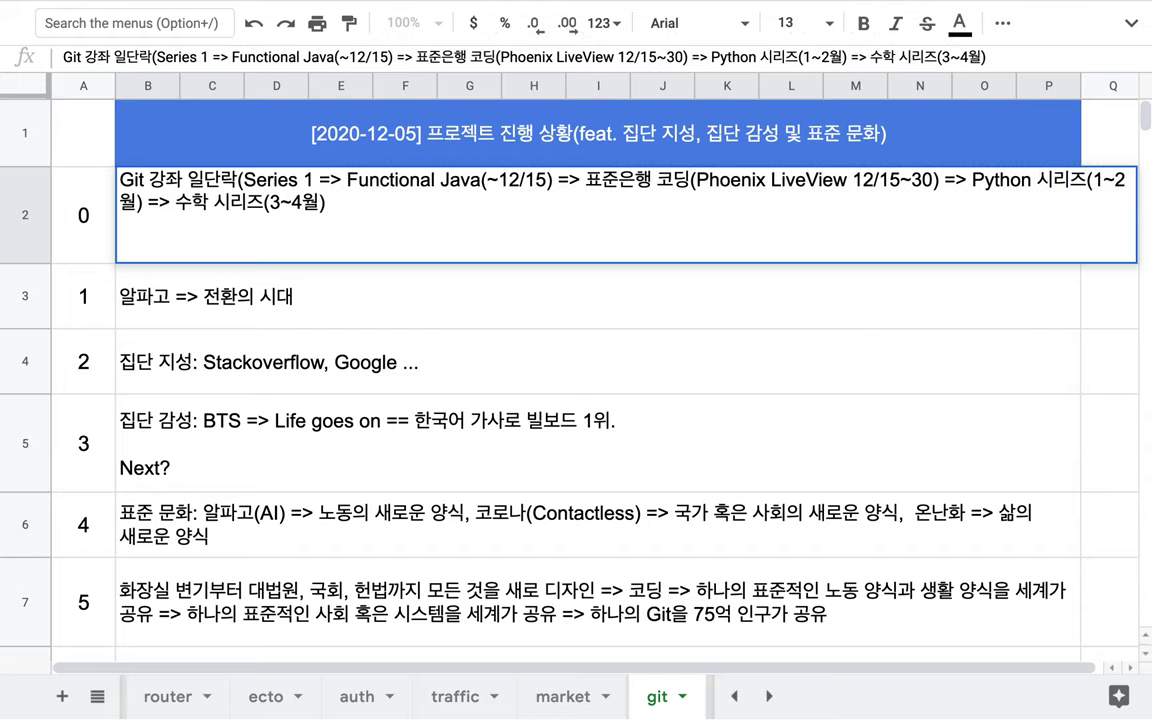
# Add ", Series 2)" after "Series 1" in the Git course text in cell B2
pyautogui.write(', Series')
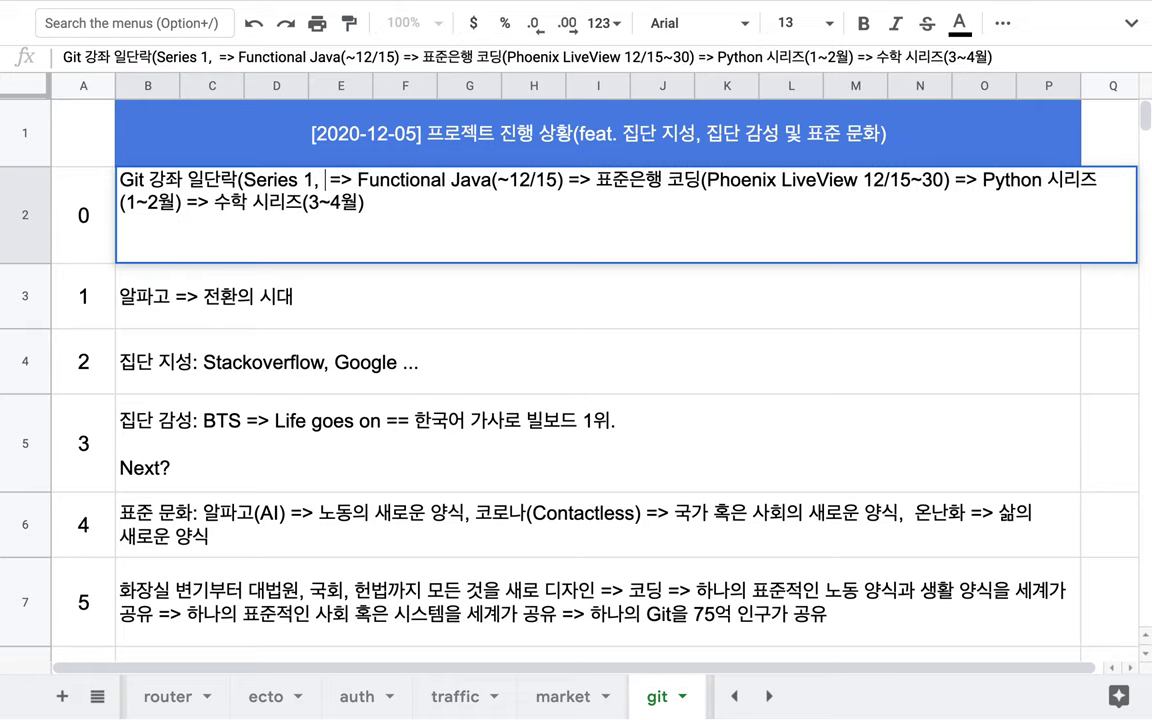
pyautogui.write(' 2)')
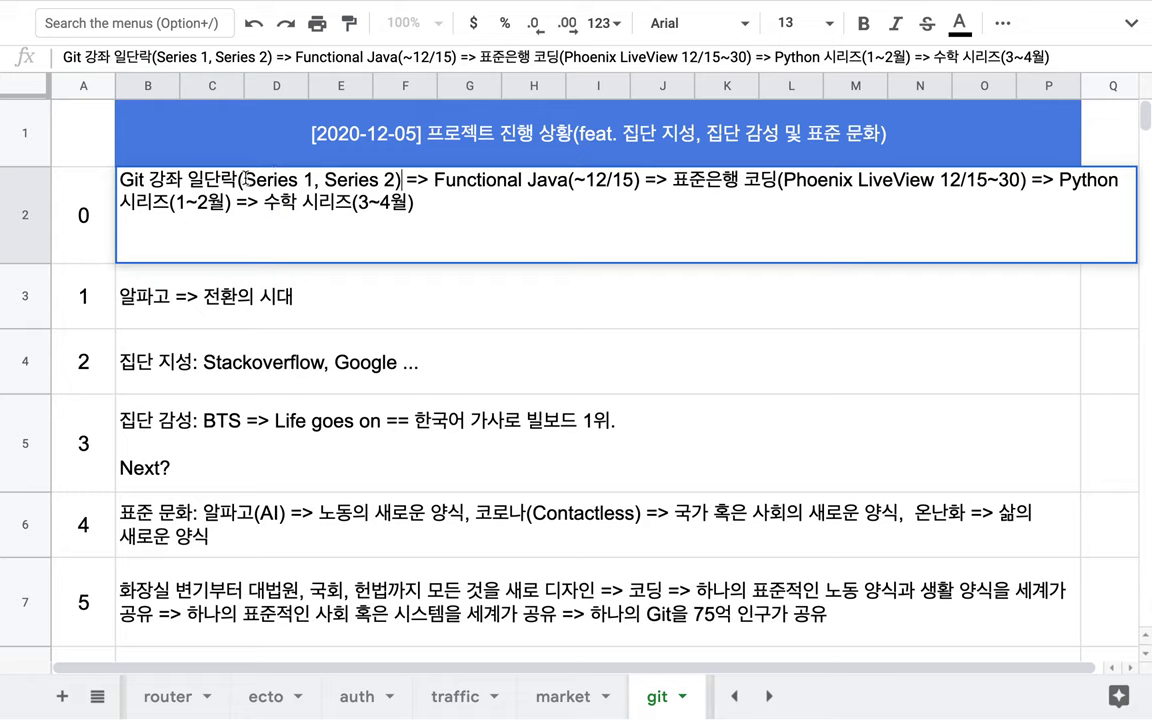
pyautogui.moveTo(244, 181); pyautogui.dragTo(313, 182)
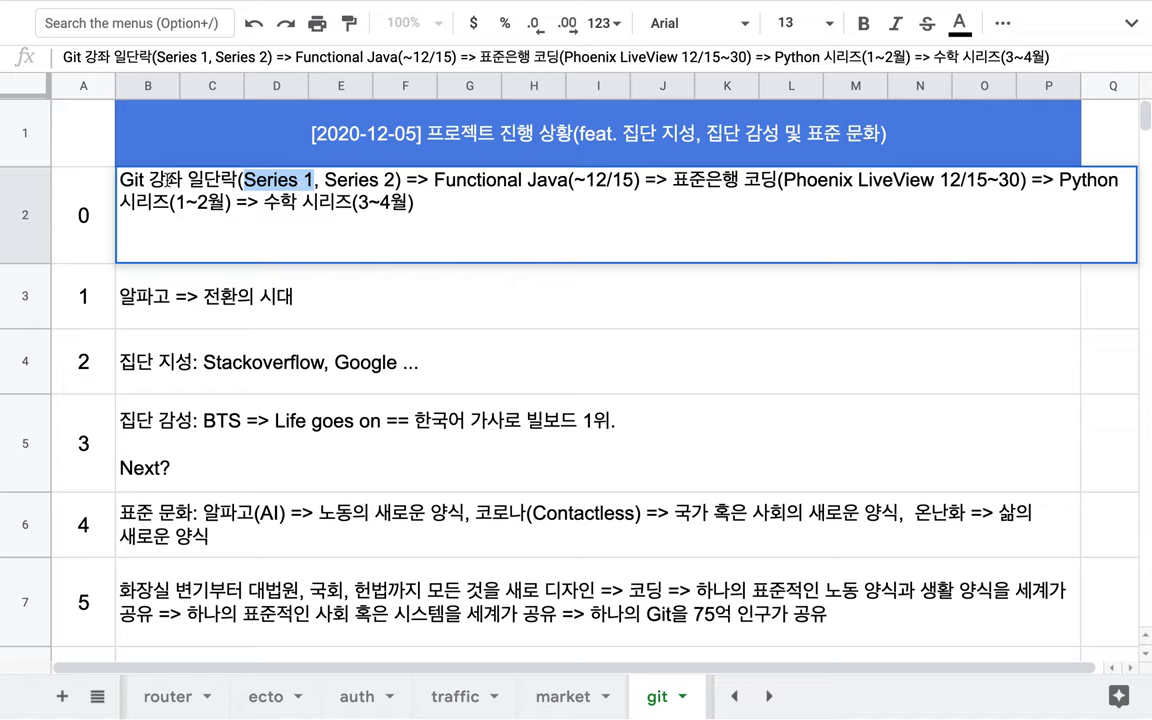
pyautogui.moveTo(119, 181); pyautogui.dragTo(310, 180)
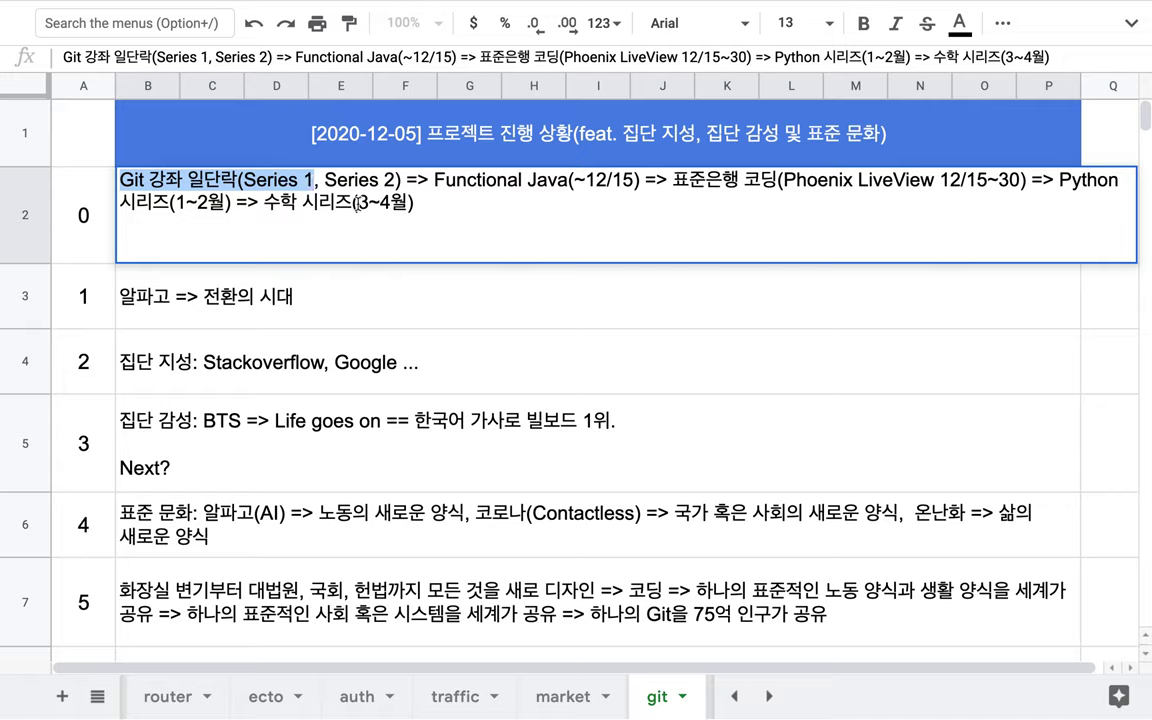
pyautogui.moveTo(324, 181); pyautogui.dragTo(397, 179)
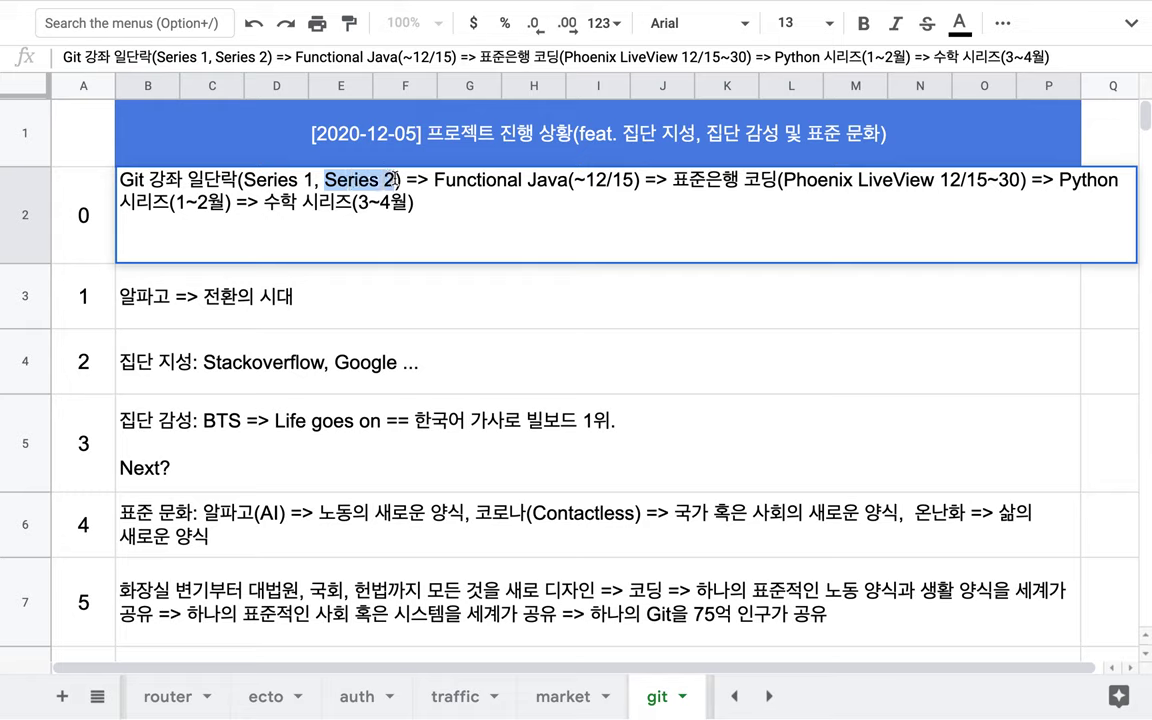
pyautogui.click(145, 179)
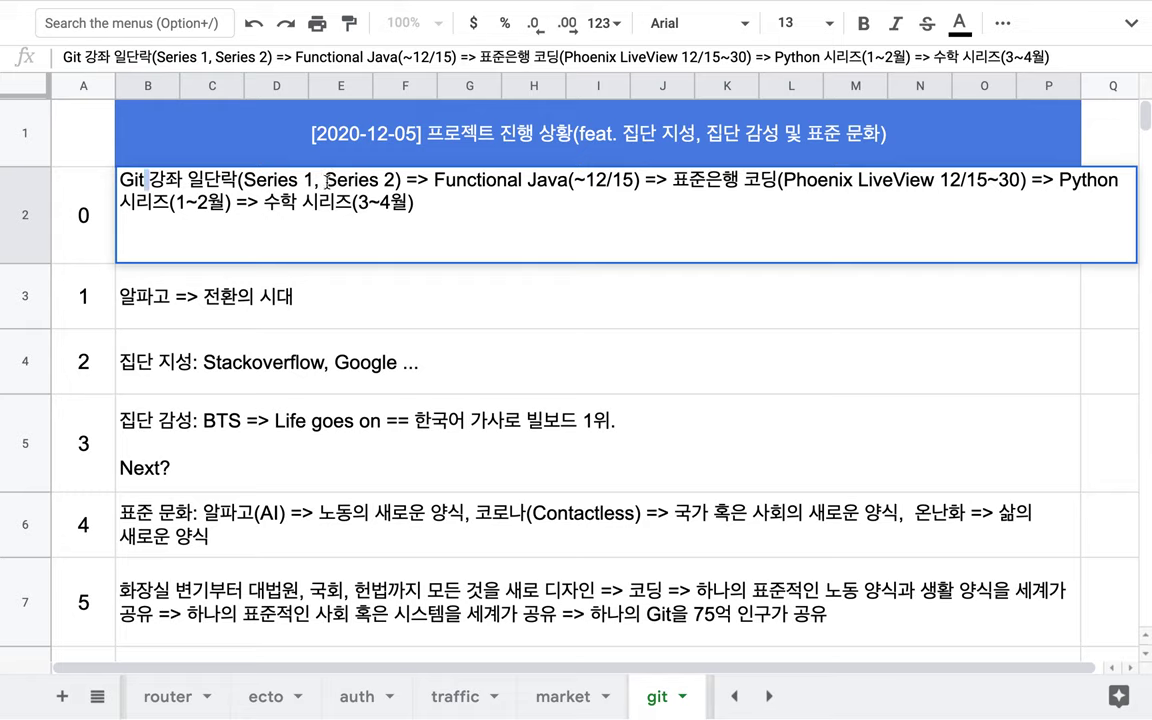
# Insert "Git source code in C, Bash, Perl, TCL...)" before "Series 2" in the Git course text
pyautogui.click(325, 180)
pyautogui.write('Git so')
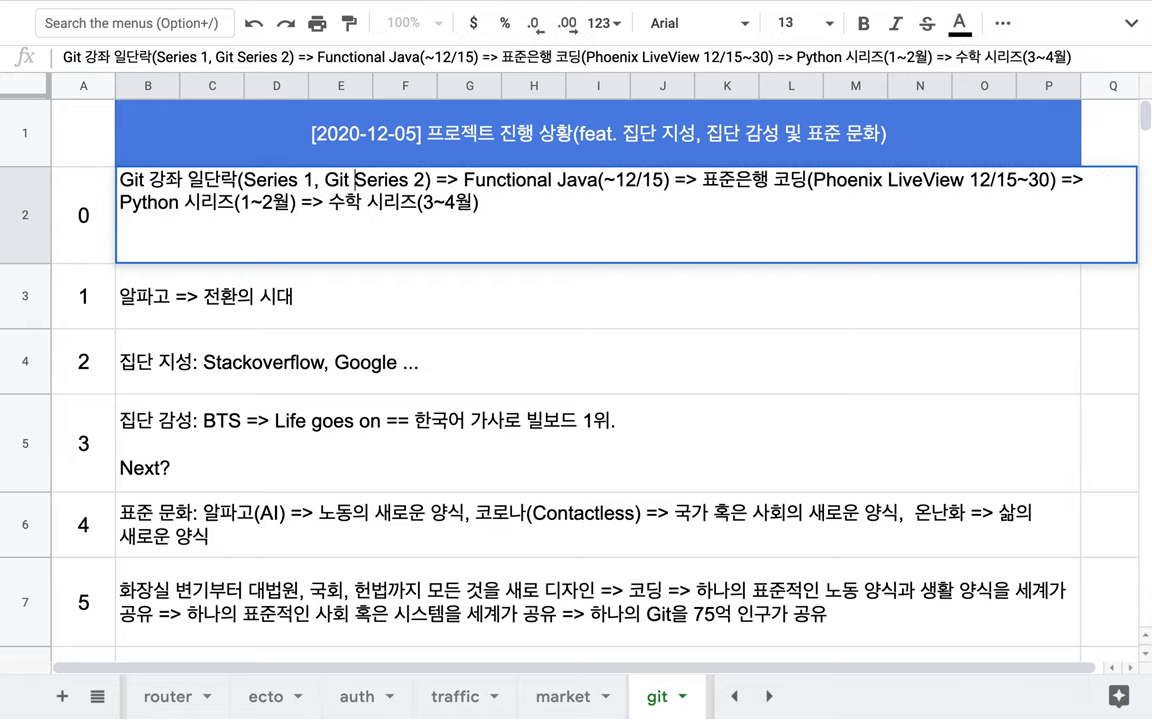
pyautogui.write('urce code ')
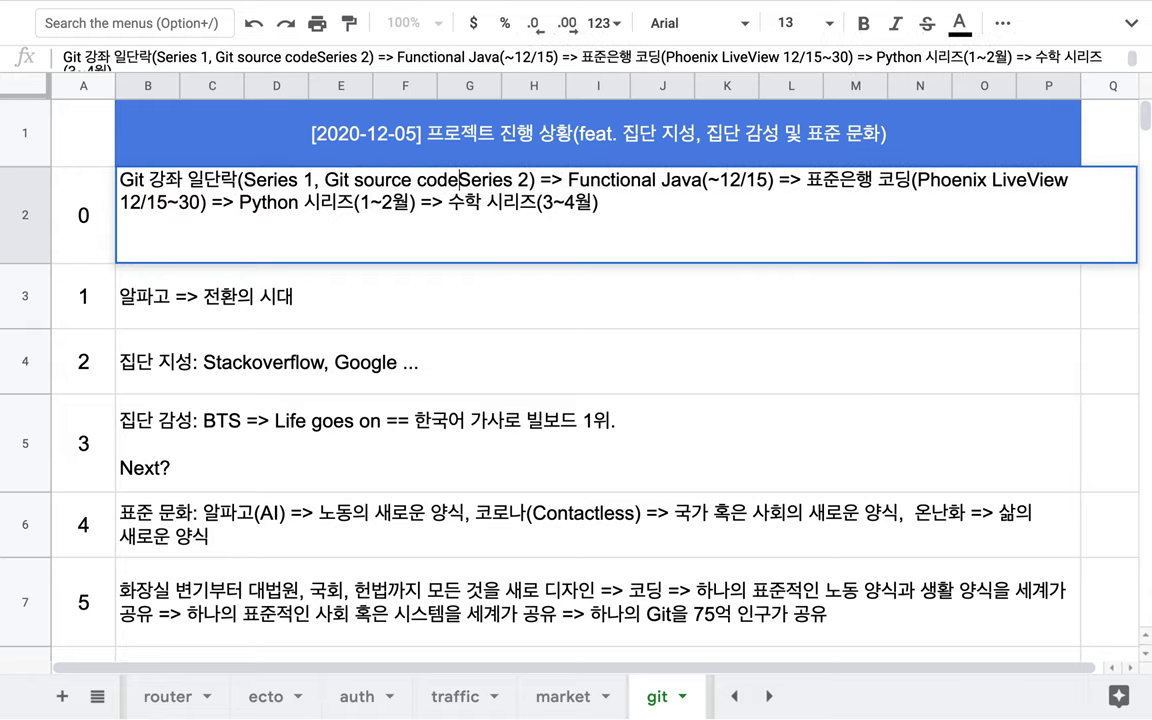
pyautogui.write('in C')
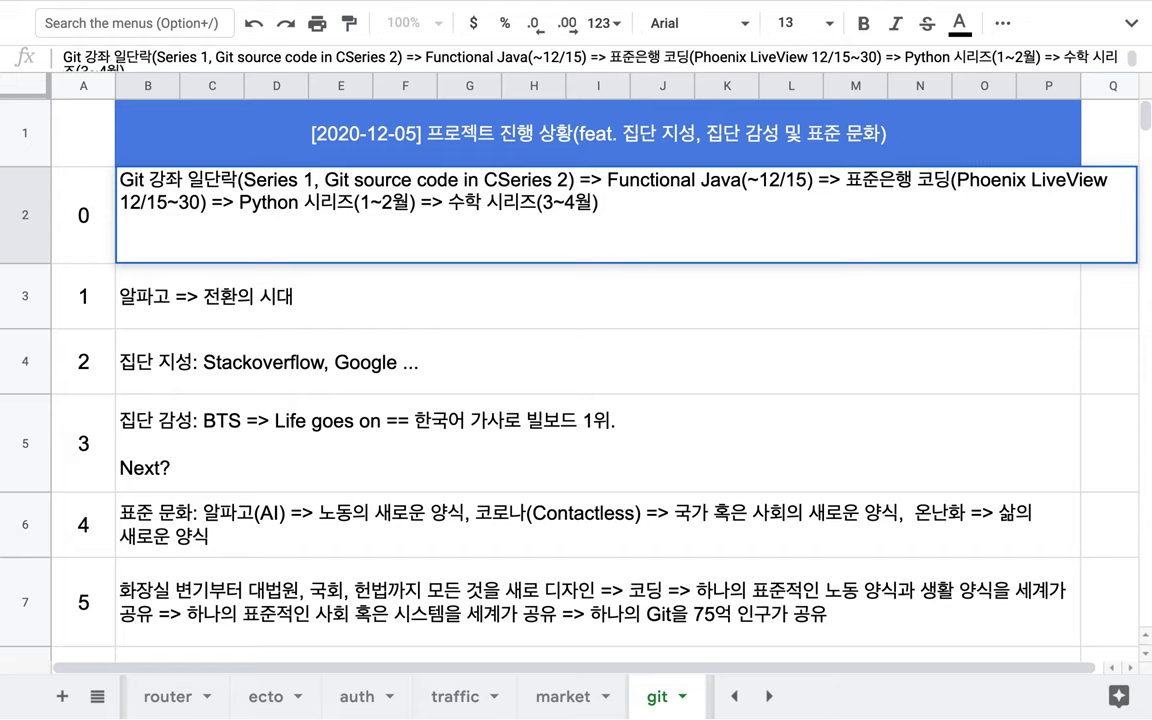
pyautogui.write(', Bash')
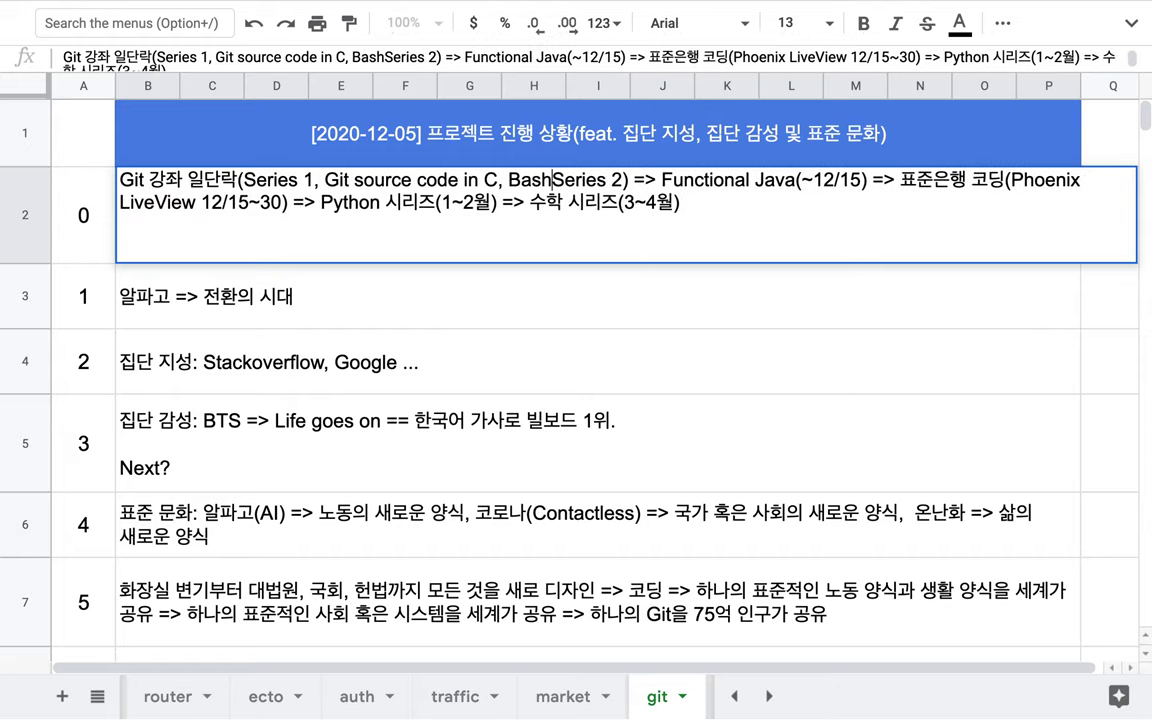
pyautogui.write(', ')
pyautogui.write('Perl, ')
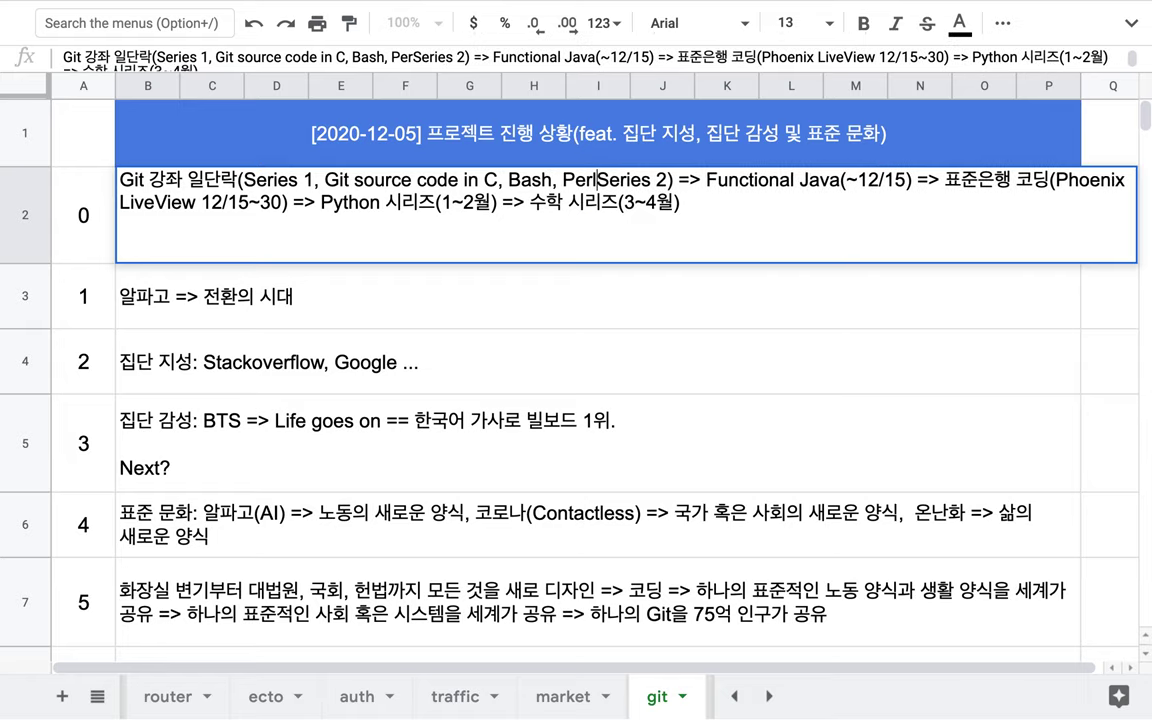
pyautogui.write('TC')
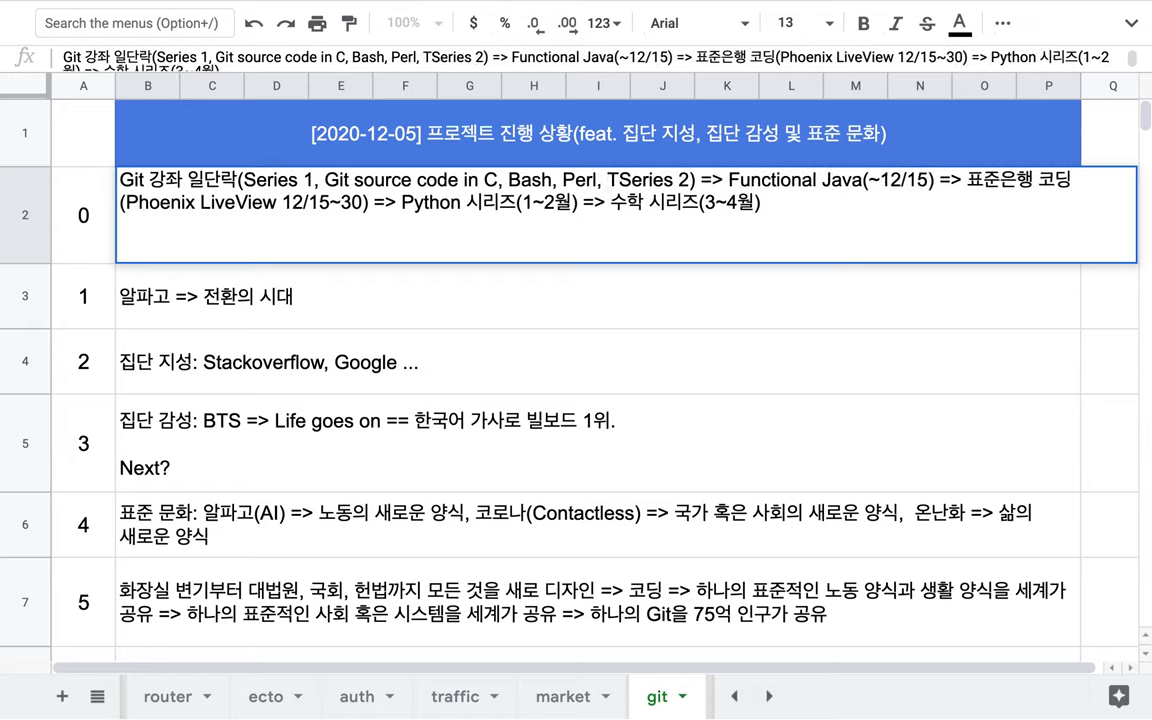
pyautogui.write('L...')
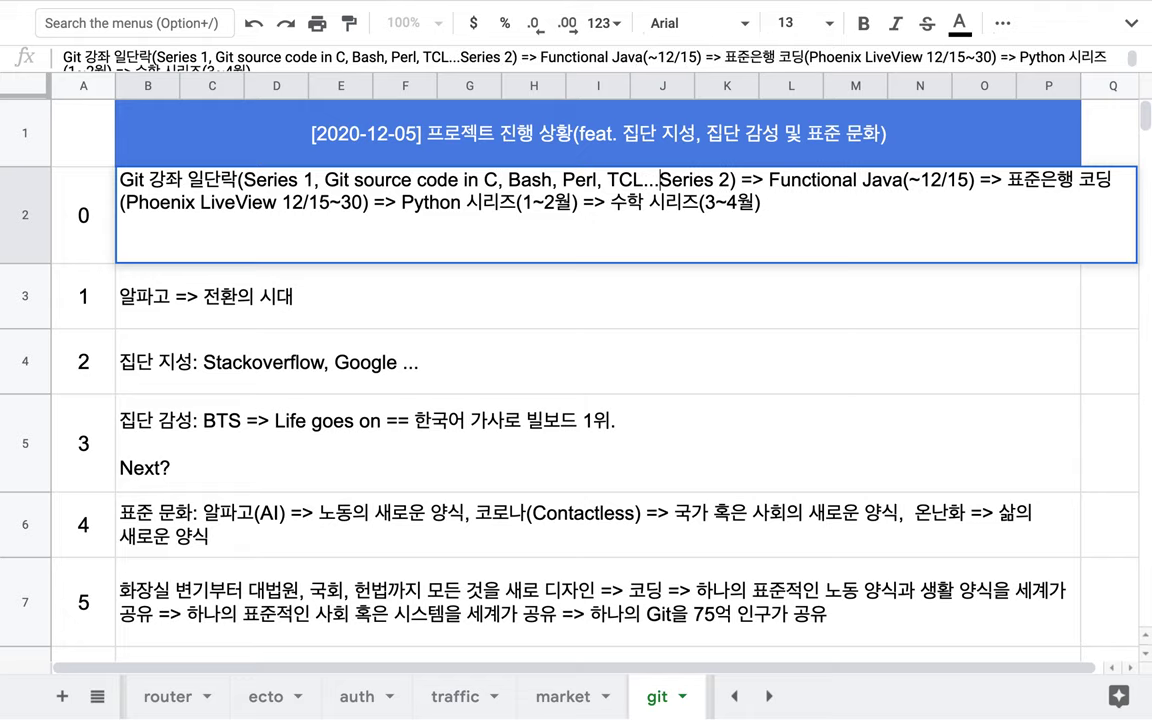
pyautogui.write(')')
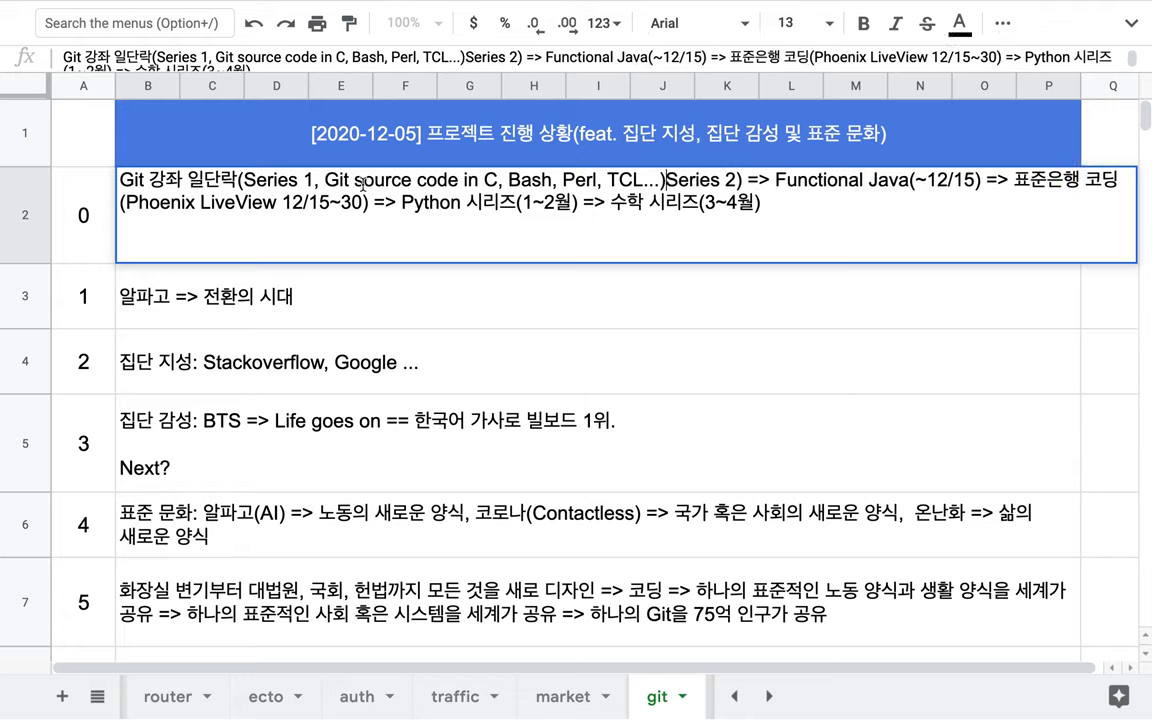
pyautogui.moveTo(483, 180); pyautogui.dragTo(556, 181)
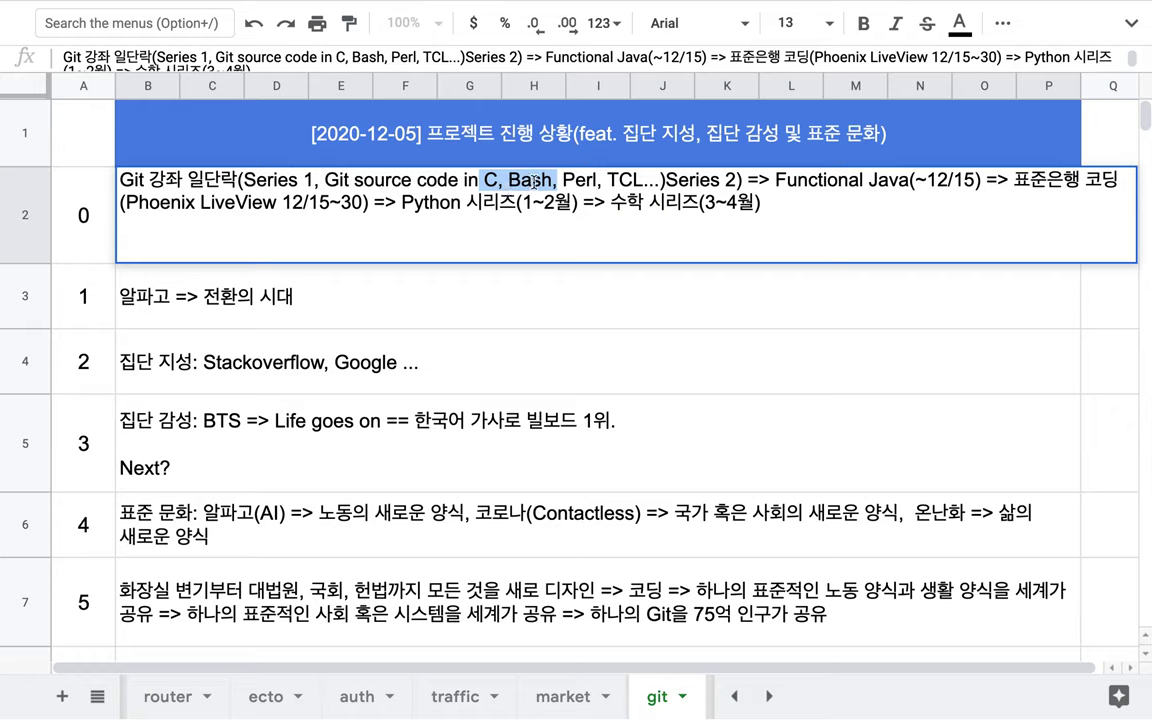
pyautogui.click(549, 181)
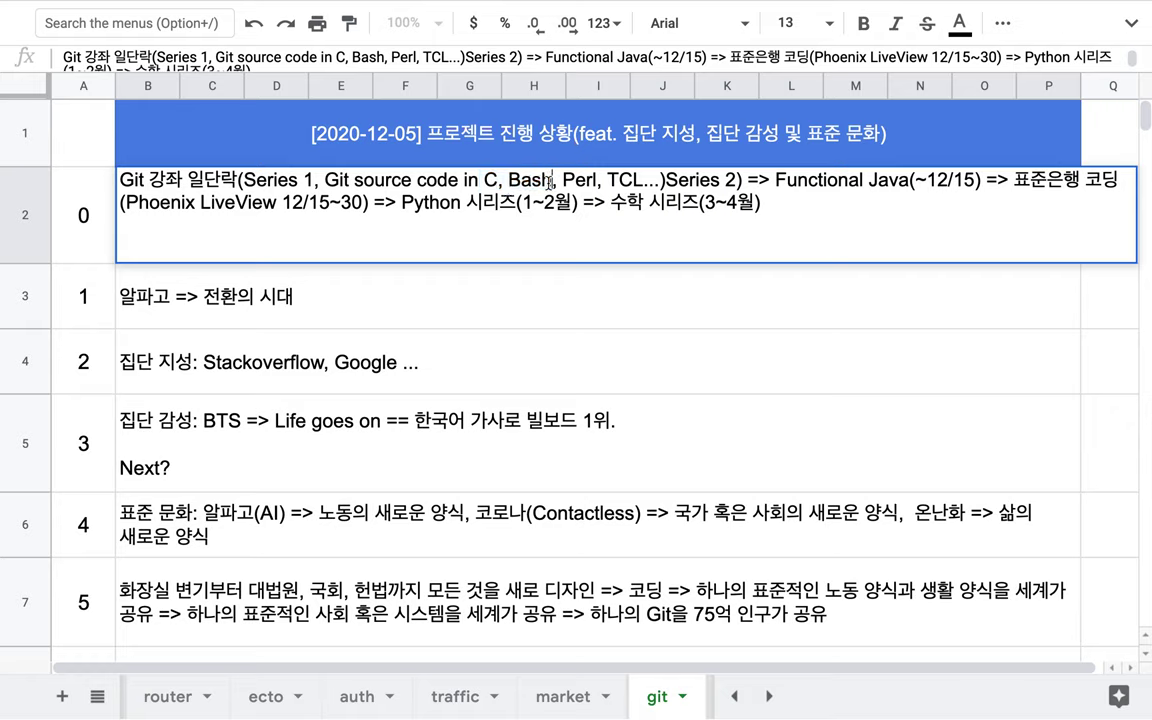
pyautogui.click(507, 180)
pyautogui.moveTo(508, 180)
pyautogui.mouseDown()
pyautogui.moveTo(550, 181)
pyautogui.moveTo(500, 184)
pyautogui.mouseUp()
pyautogui.moveTo(310, 180); pyautogui.dragTo(668, 180)
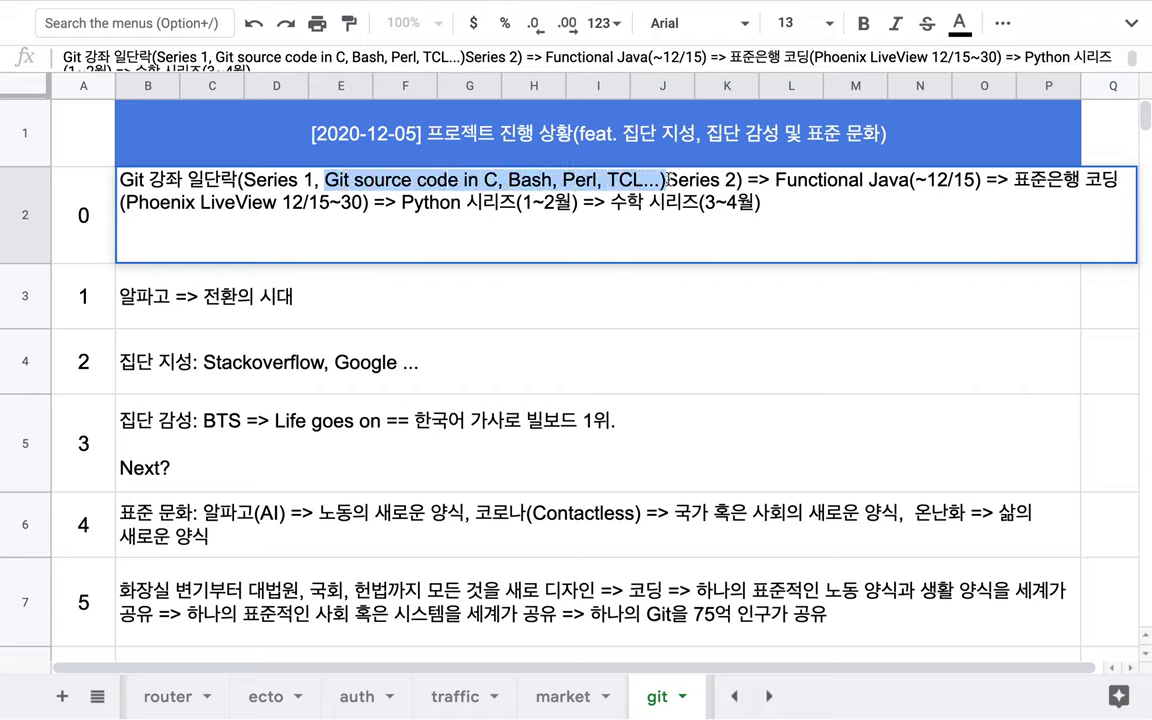
# Replace the closing parenthesis after "TCL..." with " => " so it leads into "Series 2"
pyautogui.click(668, 180)
pyautogui.press('BackSpace')
pyautogui.write('=')
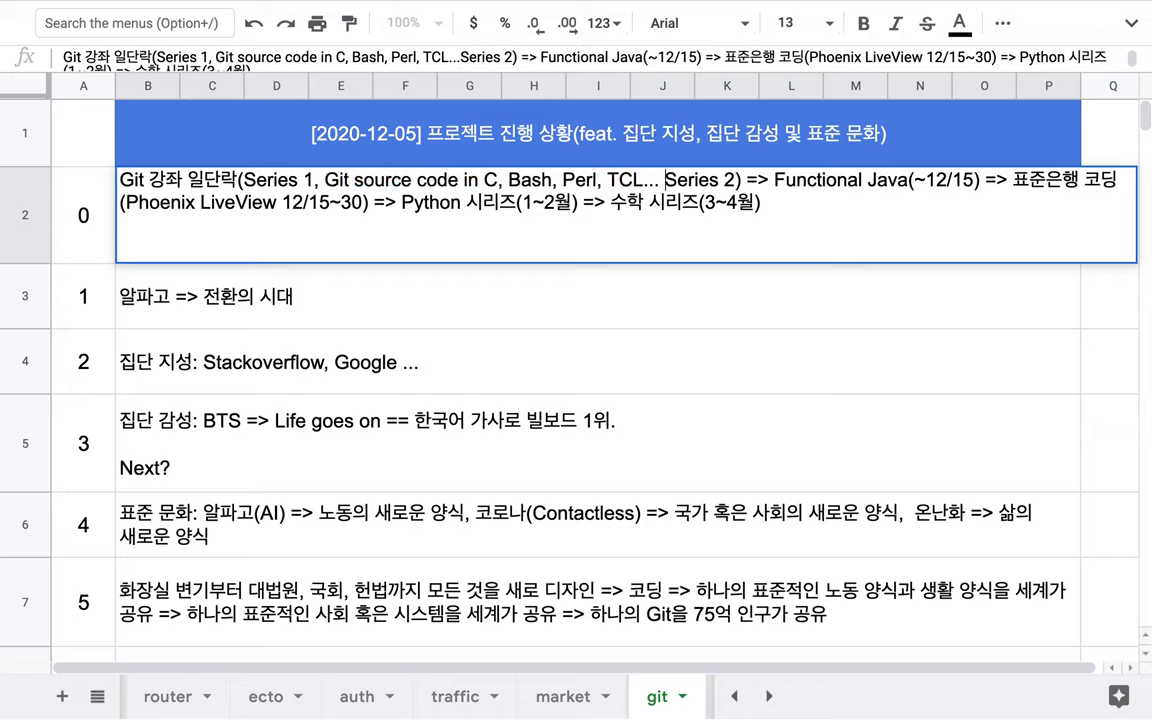
pyautogui.write('>')
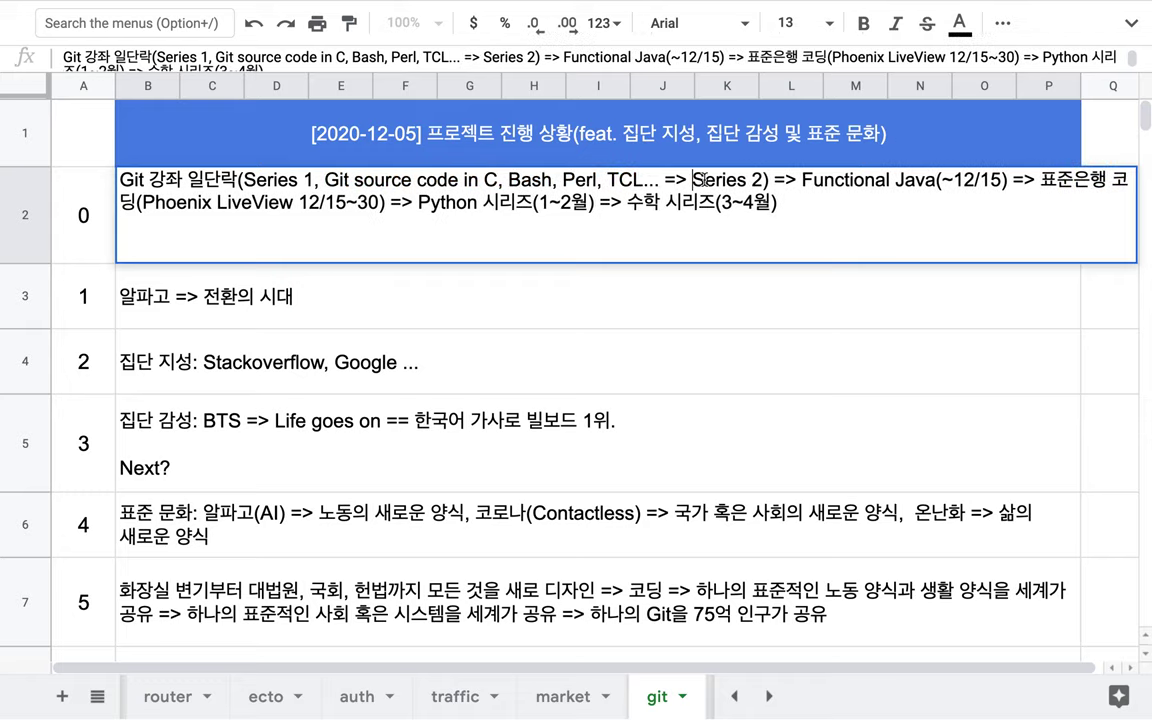
# Insert "Programming" after "Functional Java" in the cell B2 roadmap text
pyautogui.doubleClick(732, 187)
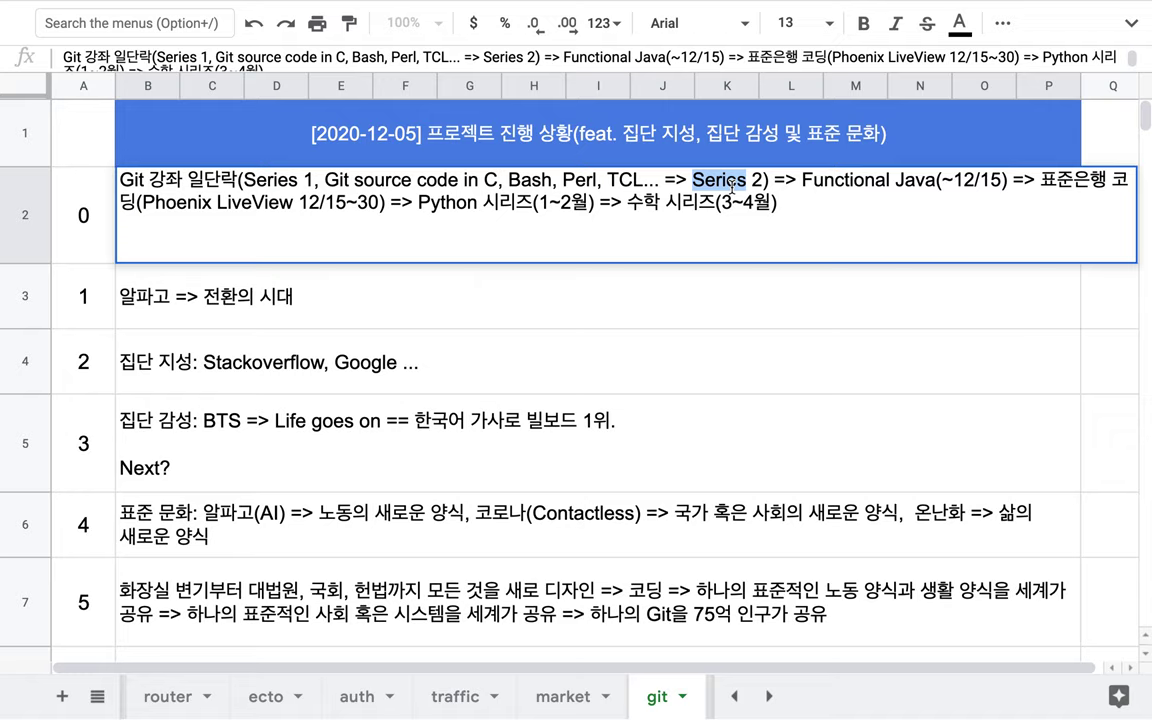
pyautogui.click(812, 183)
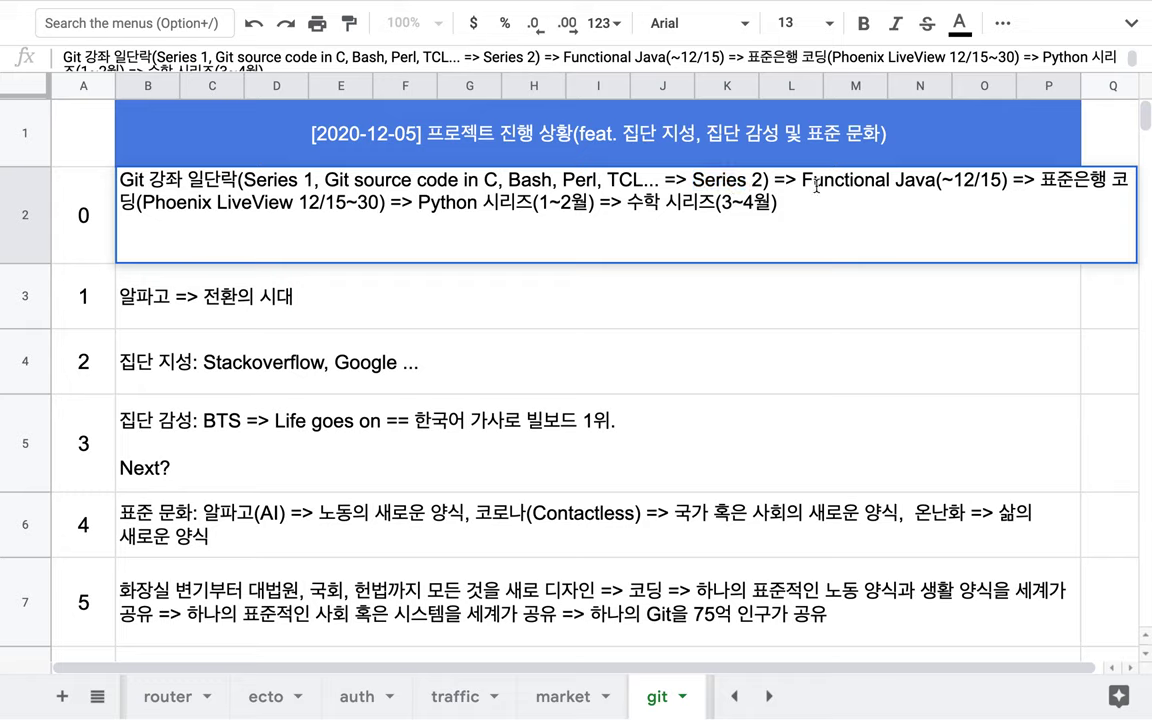
pyautogui.moveTo(812, 183); pyautogui.dragTo(1007, 182)
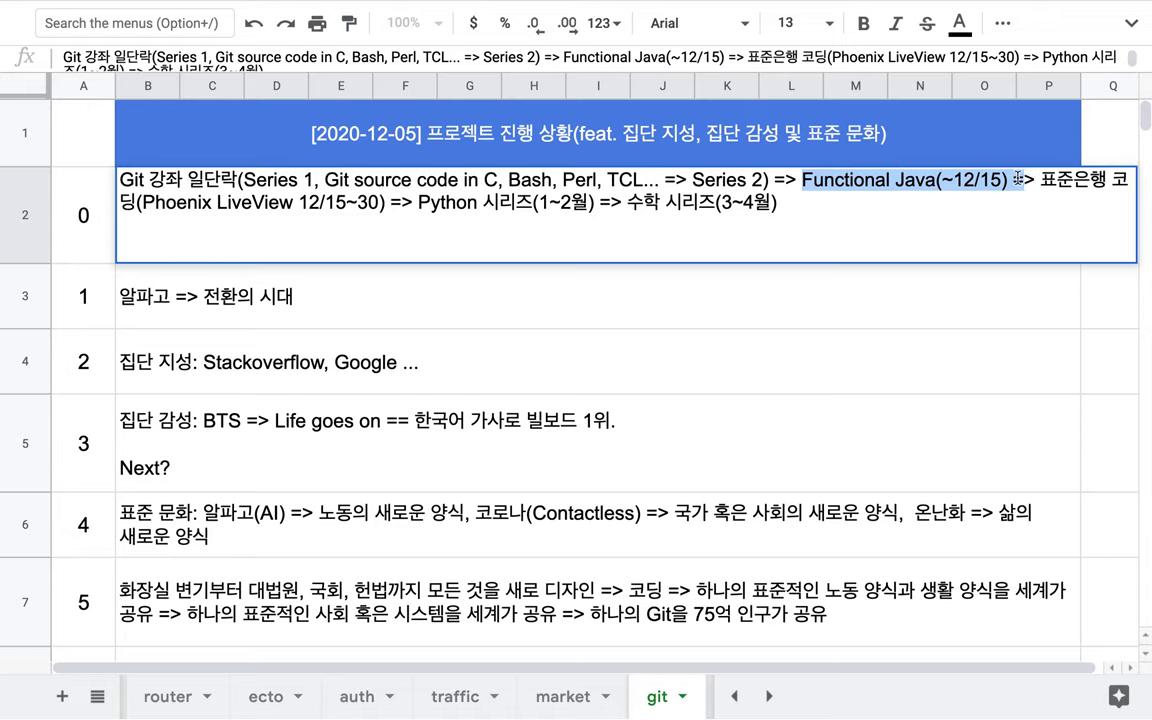
pyautogui.click(938, 182)
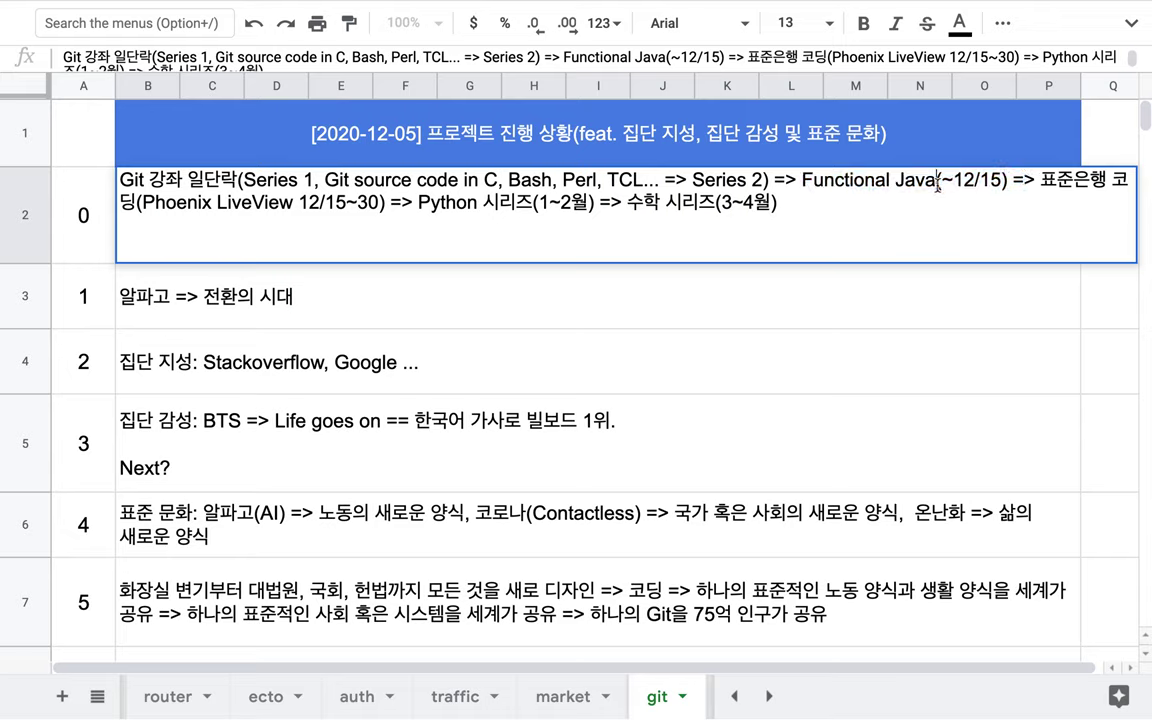
pyautogui.write('Programming')
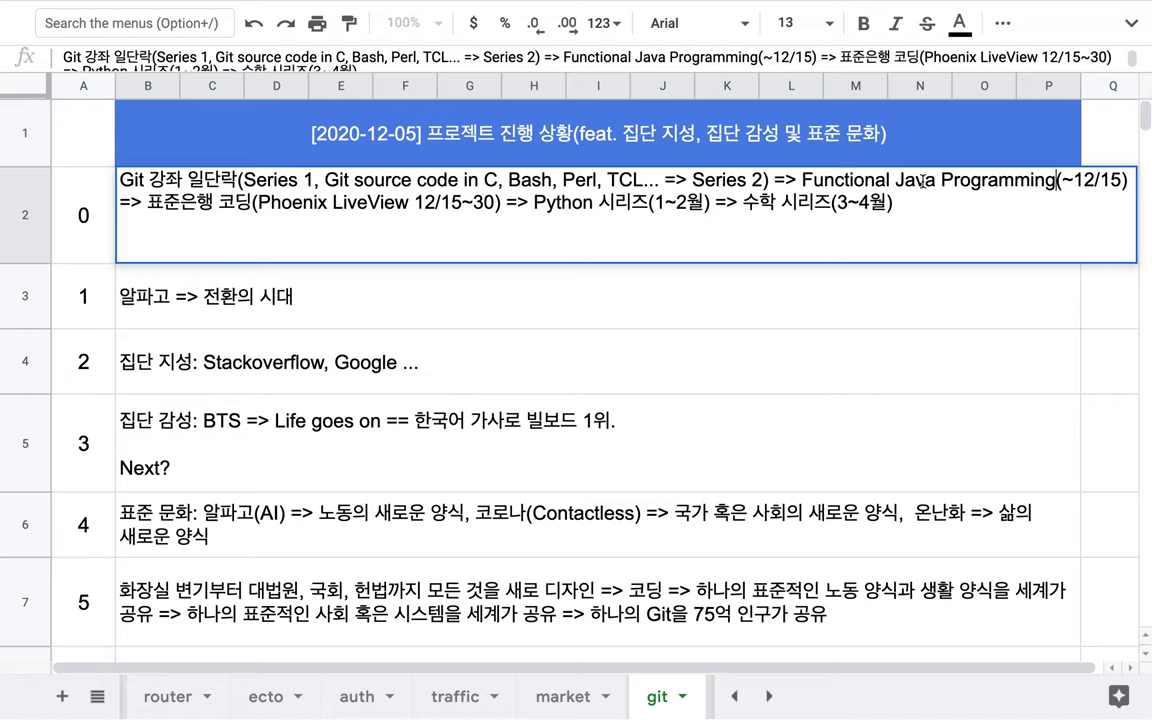
# Add "Java SE 15" after "Functional Java Programming(~12/15)" in the roadmap text
pyautogui.moveTo(796, 181); pyautogui.dragTo(1071, 190)
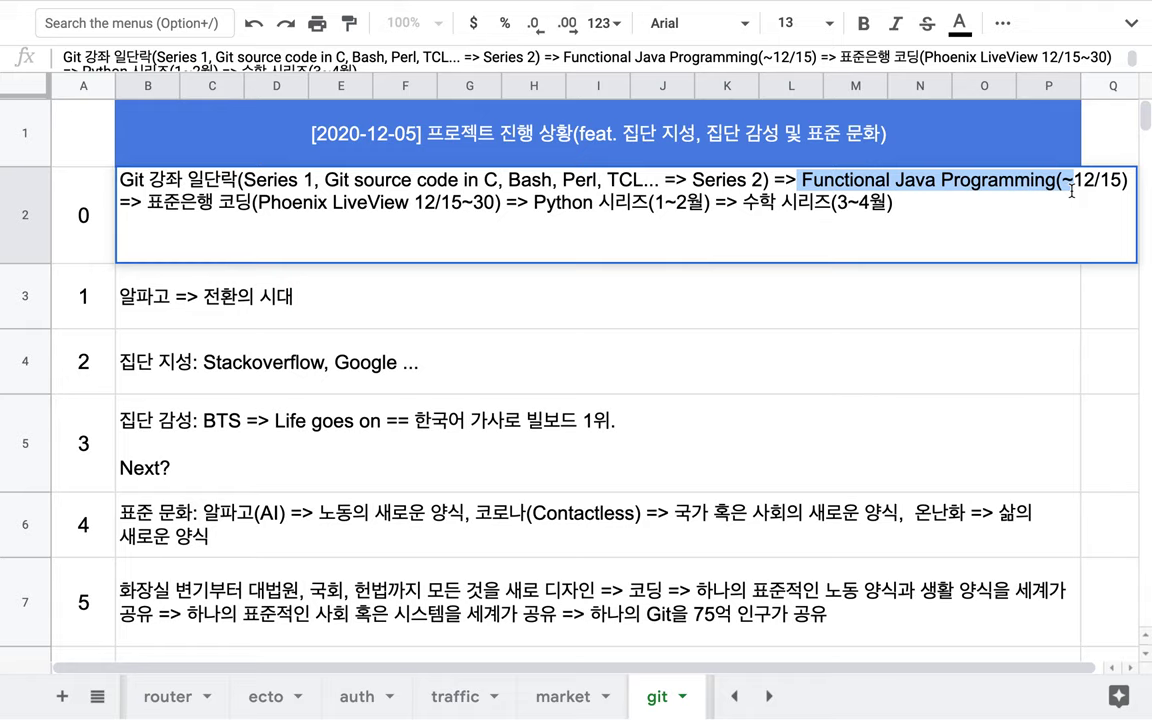
pyautogui.moveTo(1072, 190); pyautogui.dragTo(1128, 180)
pyautogui.click(1126, 183)
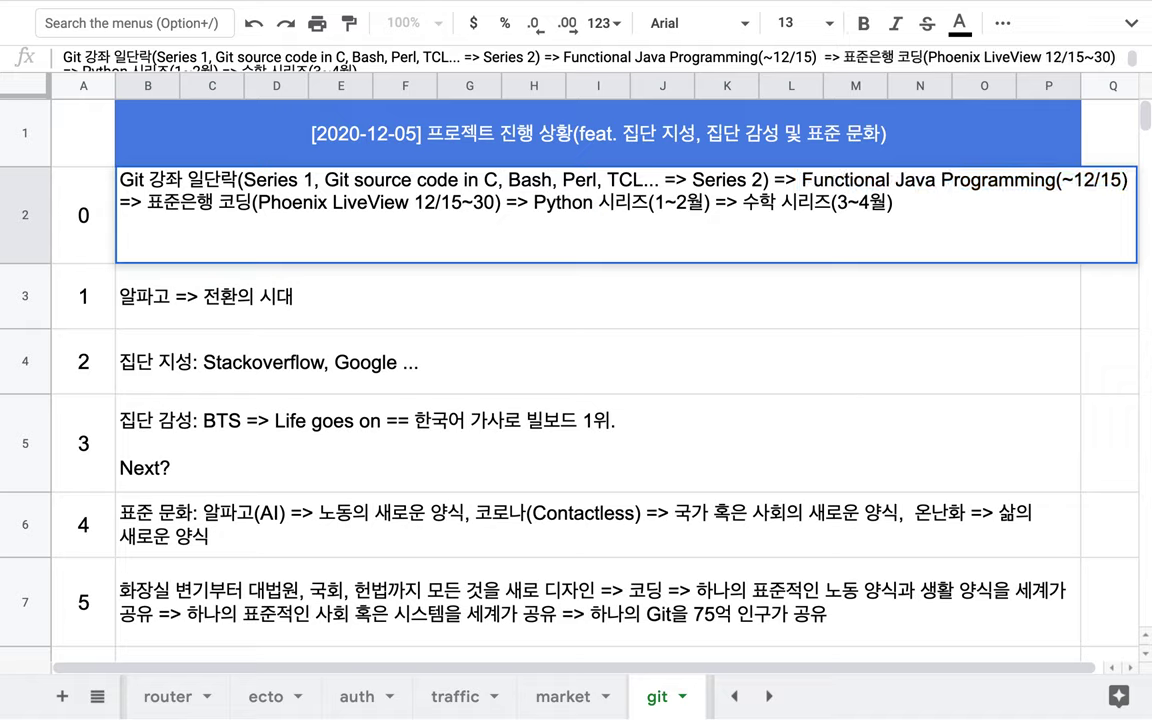
pyautogui.write('Jav')
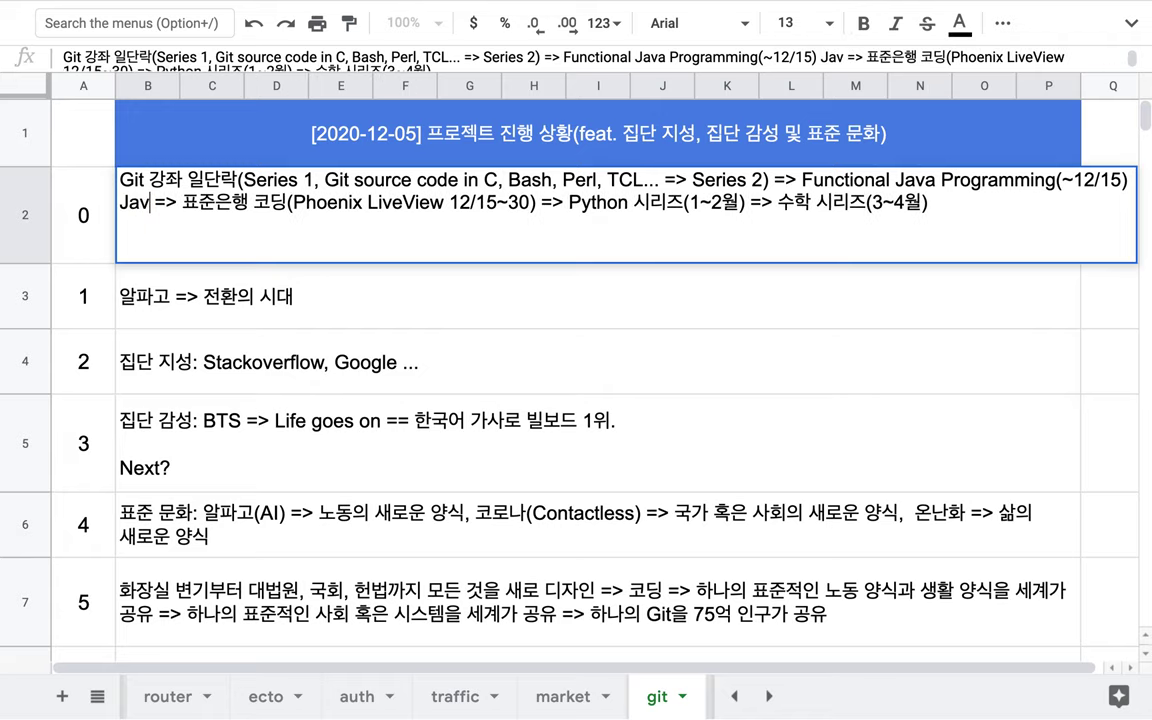
pyautogui.write('a SE ')
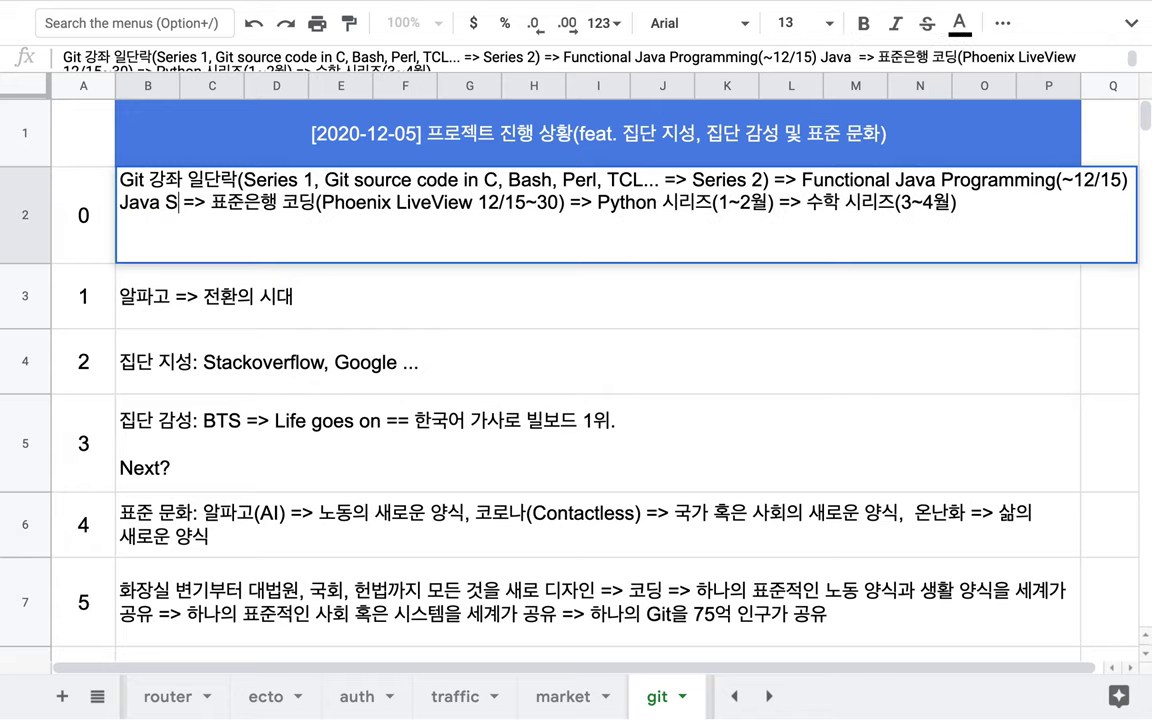
pyautogui.write('15')
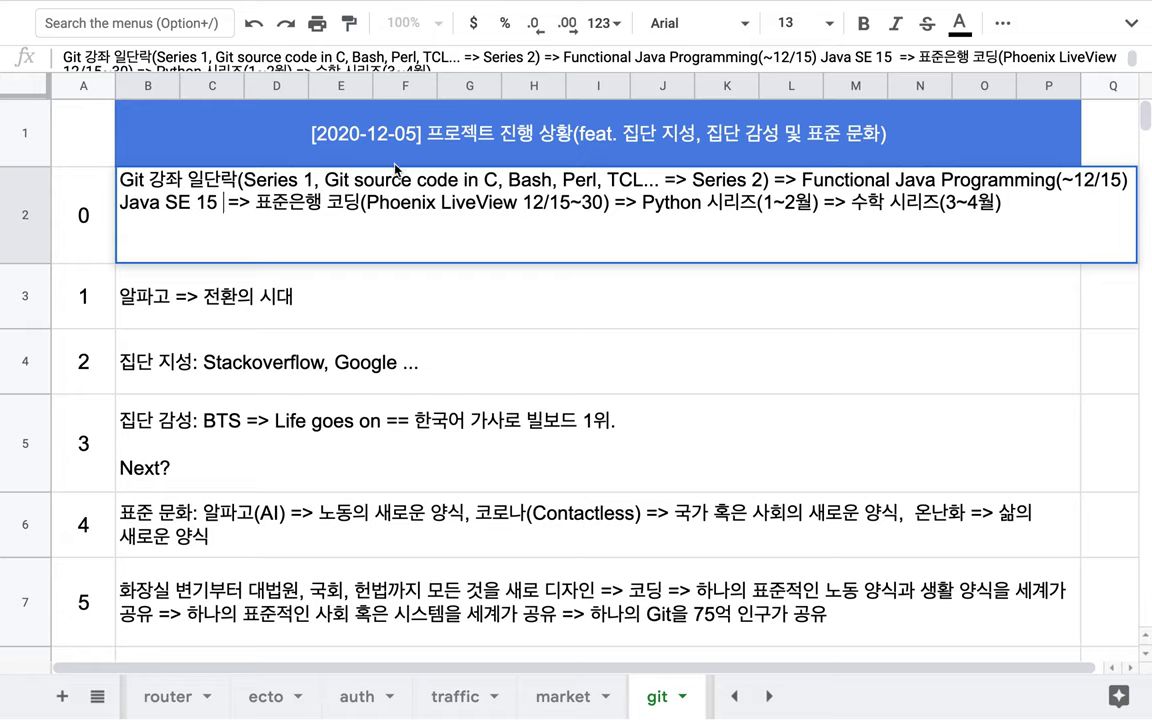
# Insert "+ VS Code or Intellij" after "Java SE 15" in the cell B2 roadmap text
pyautogui.moveTo(216, 203); pyautogui.dragTo(120, 204)
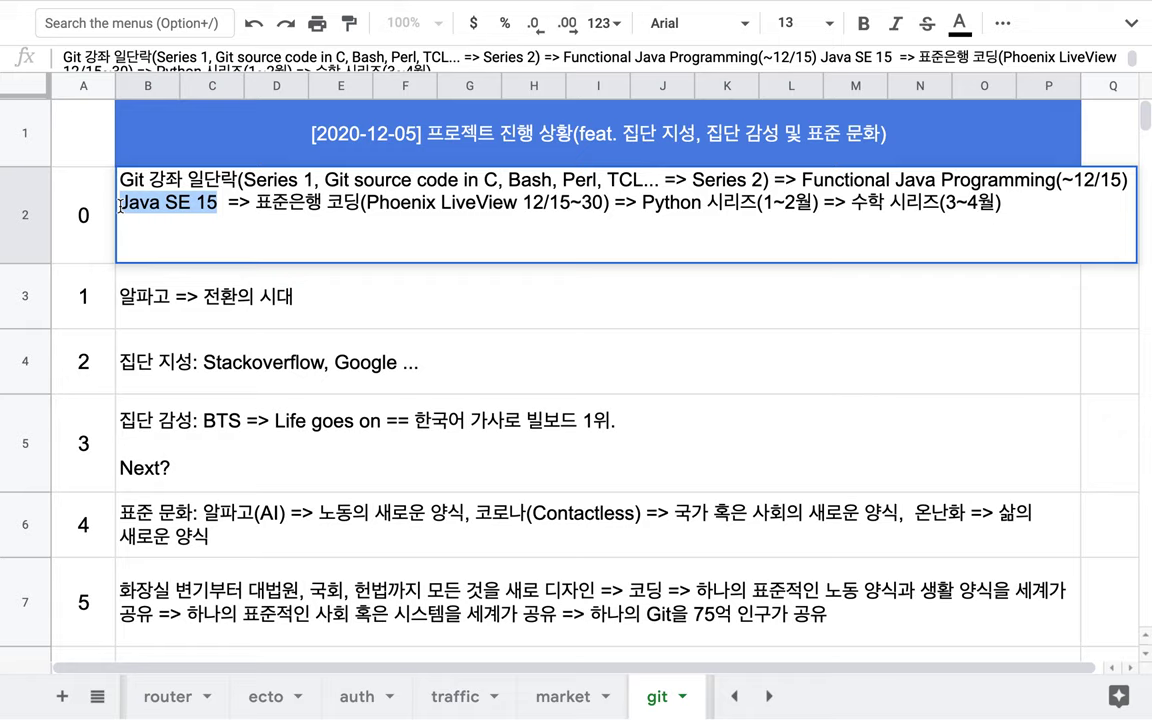
pyautogui.click(221, 203)
pyautogui.write('+ ')
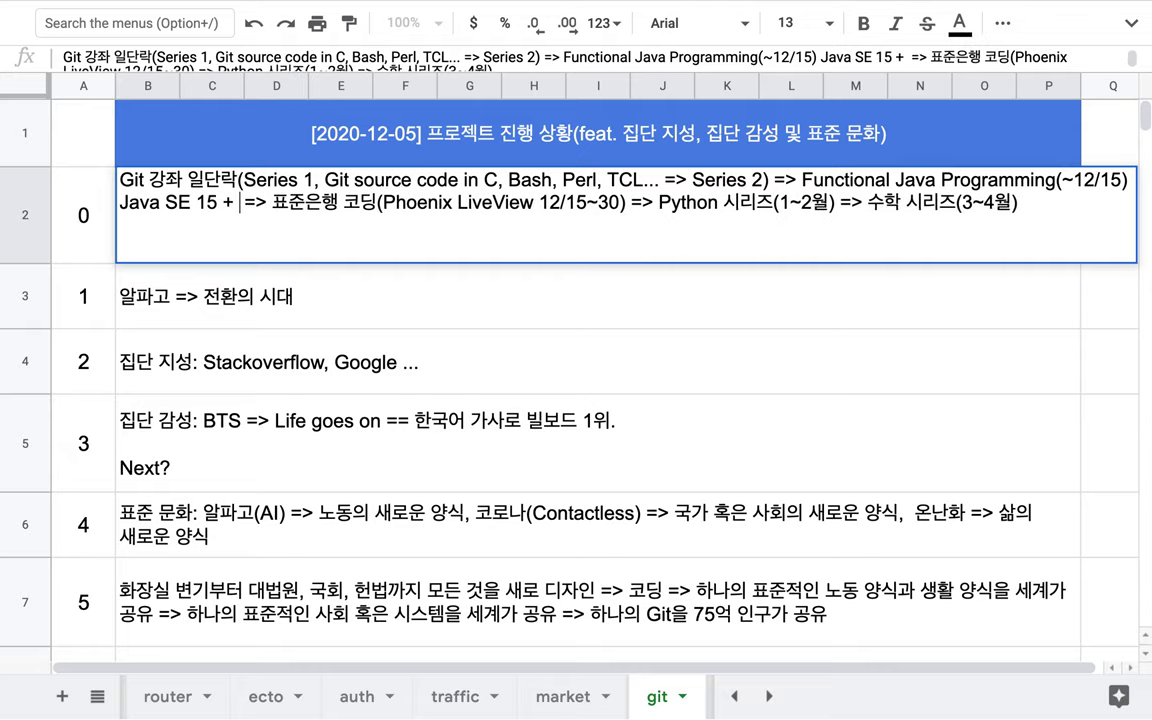
pyautogui.write('VS C')
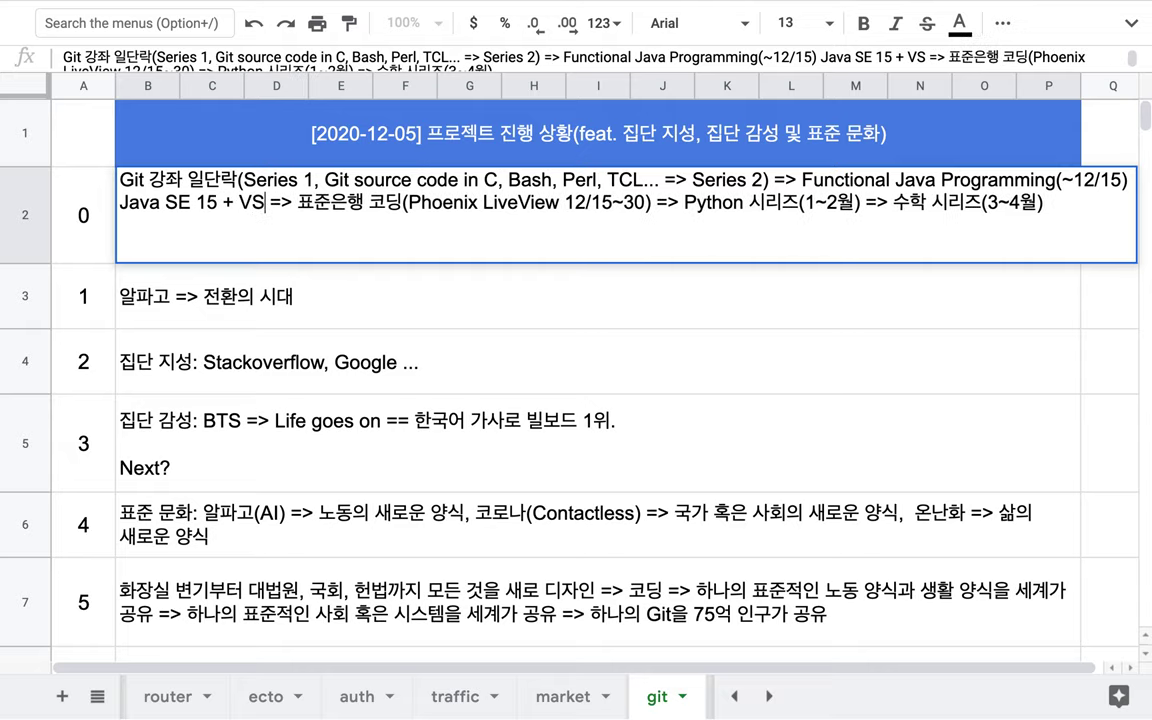
pyautogui.write('ode')
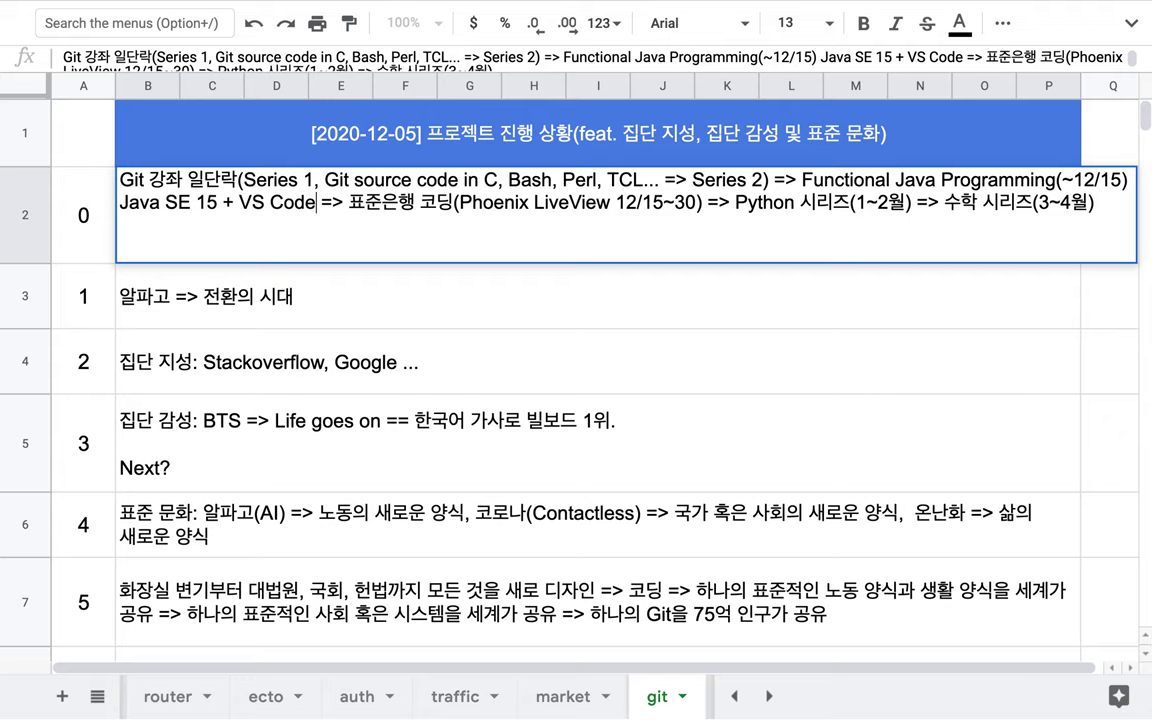
pyautogui.write(' or In')
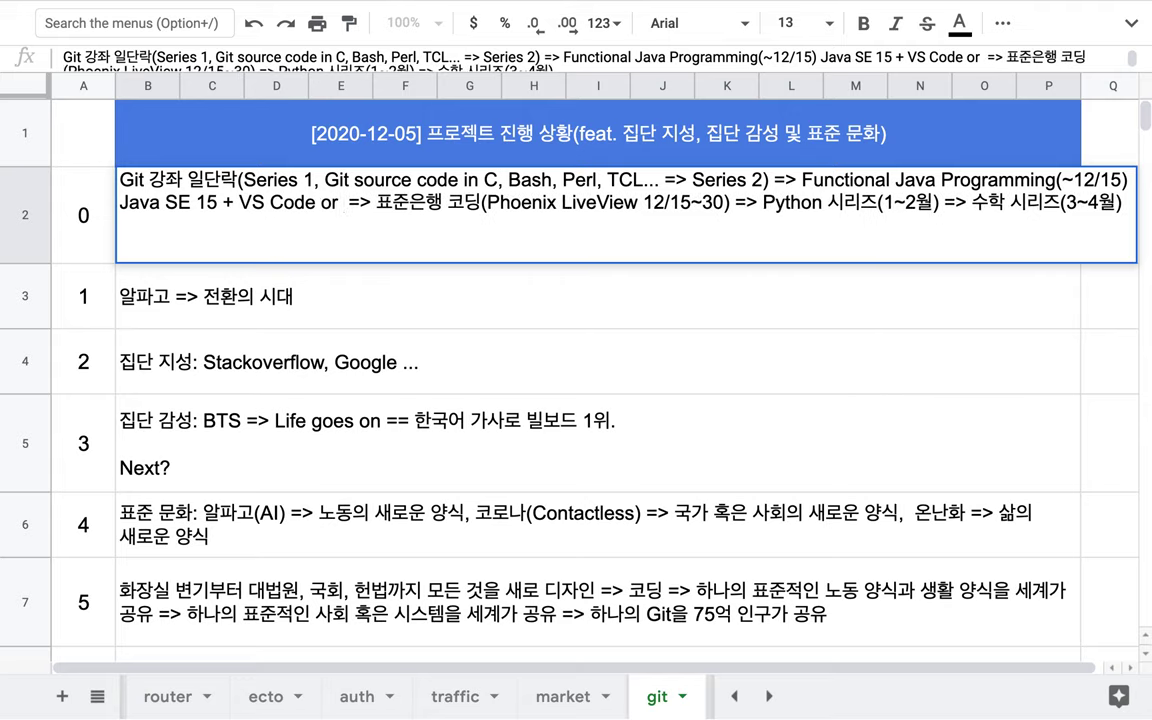
pyautogui.write('tellig')
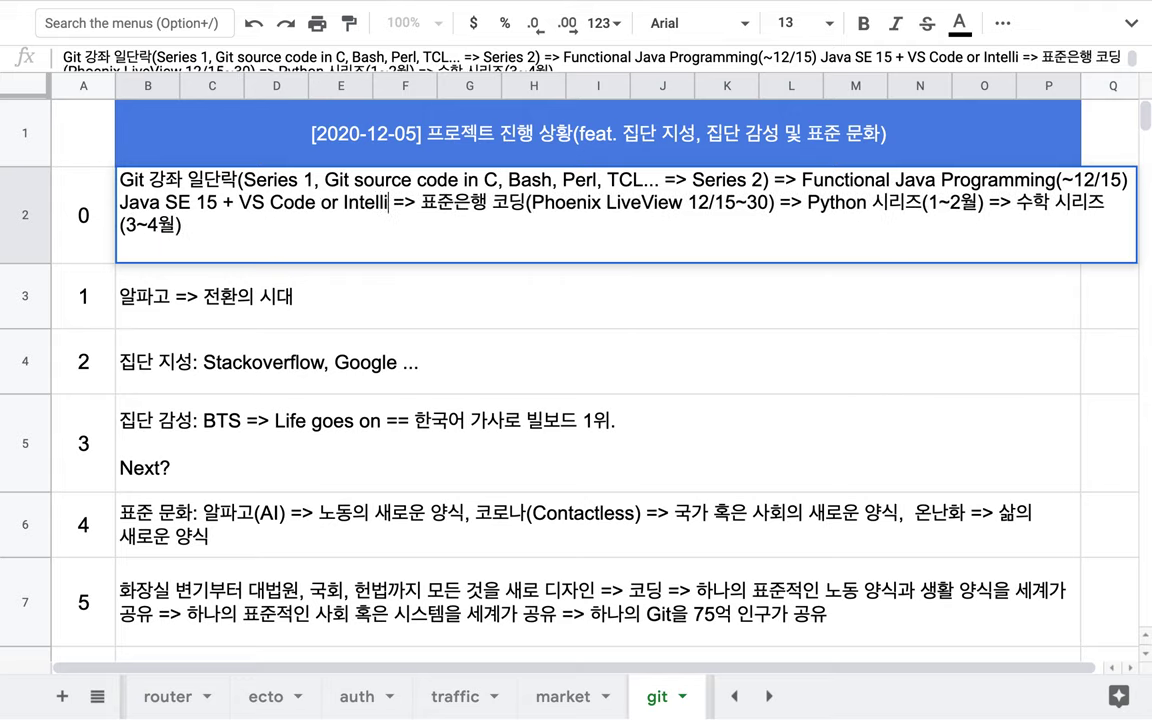
pyautogui.press('BackSpace')
pyautogui.write('j')
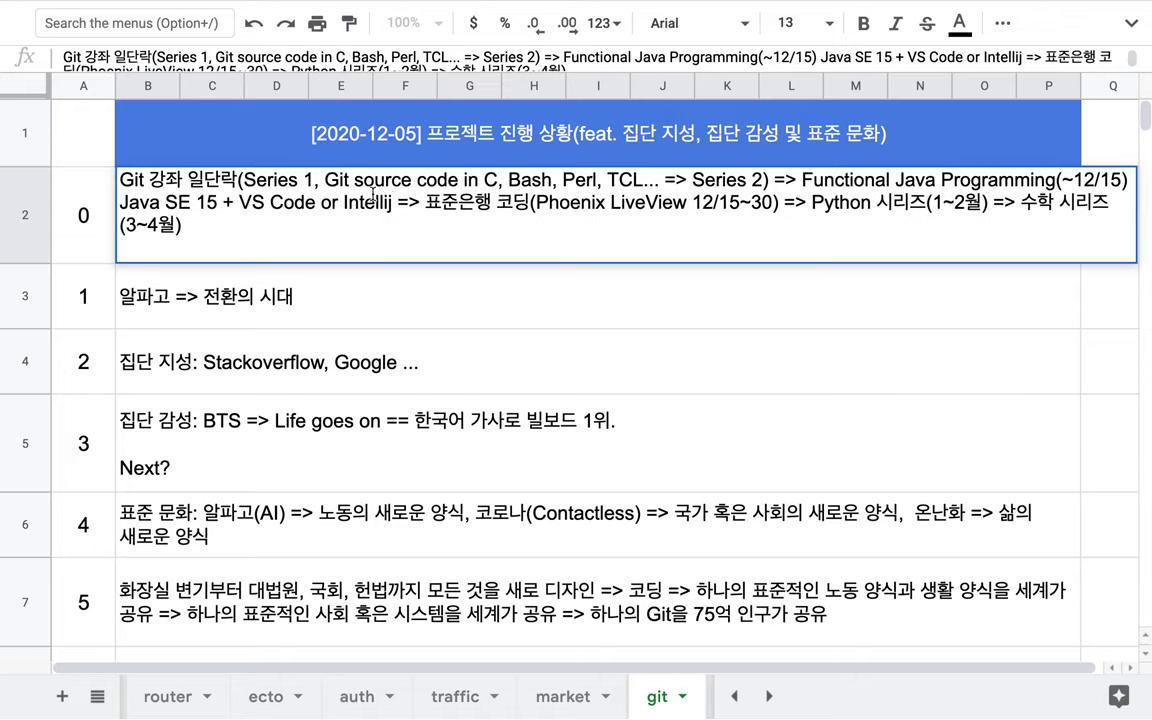
# Review the "VS Code or Intellij" and "Functional Java Programming(~12/15)" parts of the roadmap text by highlighting them
pyautogui.doubleClick(372, 196)
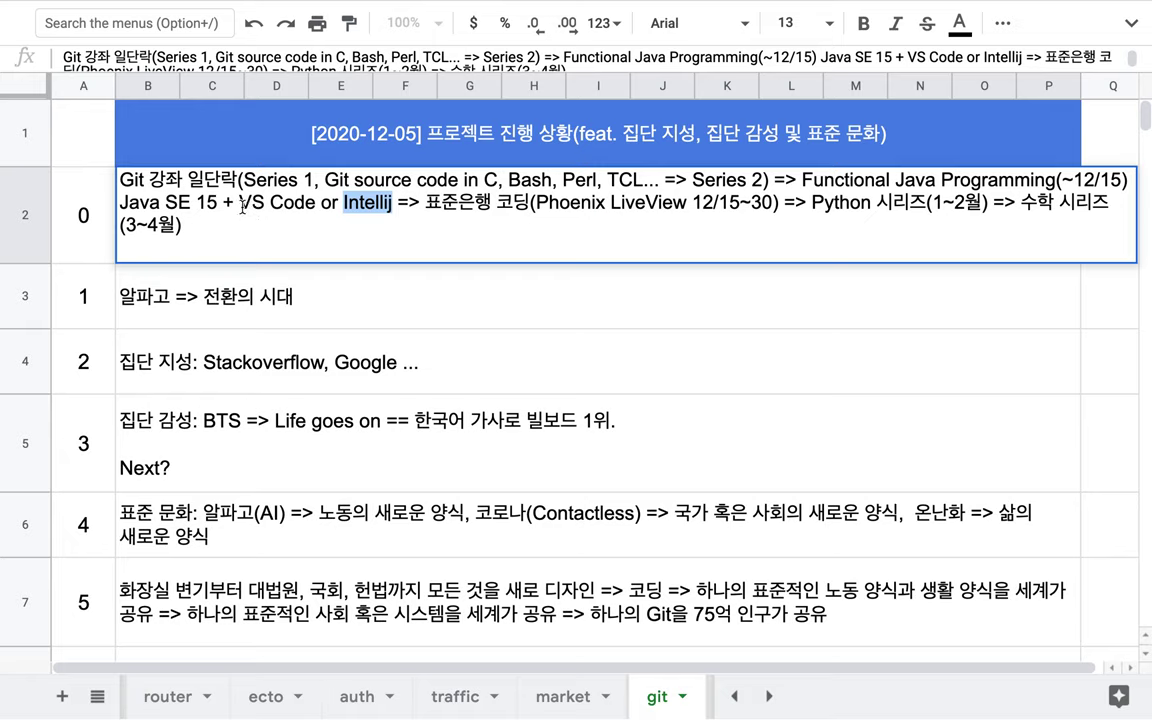
pyautogui.moveTo(240, 203); pyautogui.dragTo(331, 204)
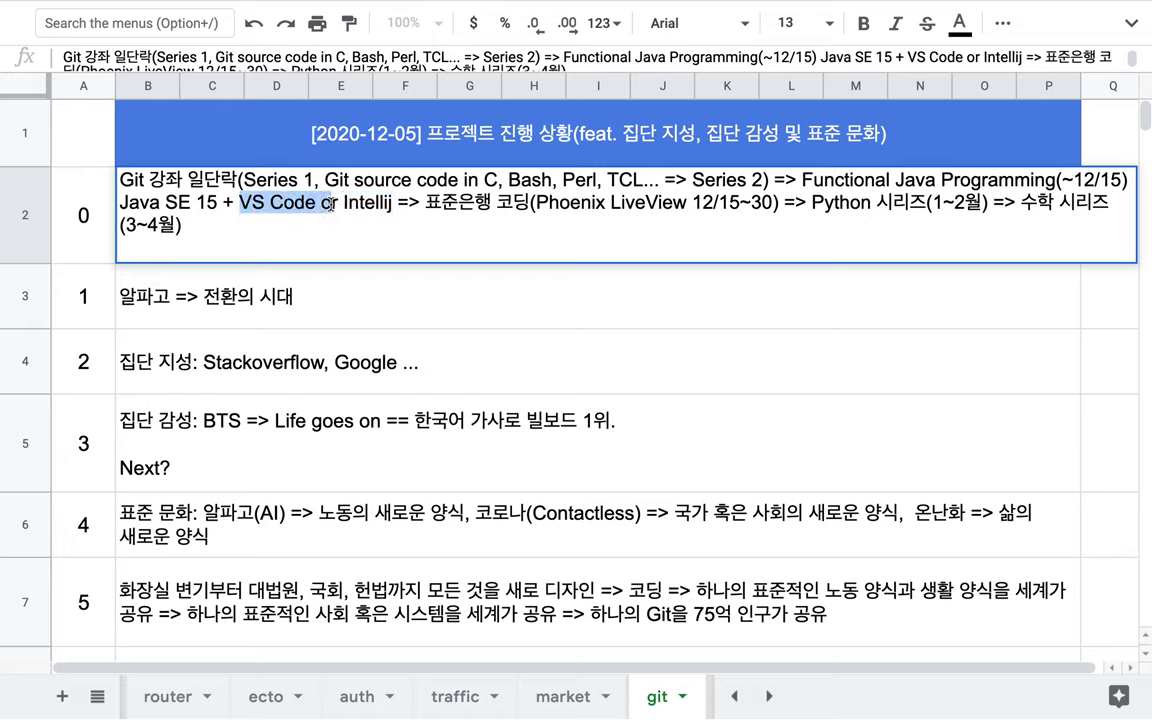
pyautogui.moveTo(331, 204); pyautogui.dragTo(339, 206)
pyautogui.doubleClick(369, 208)
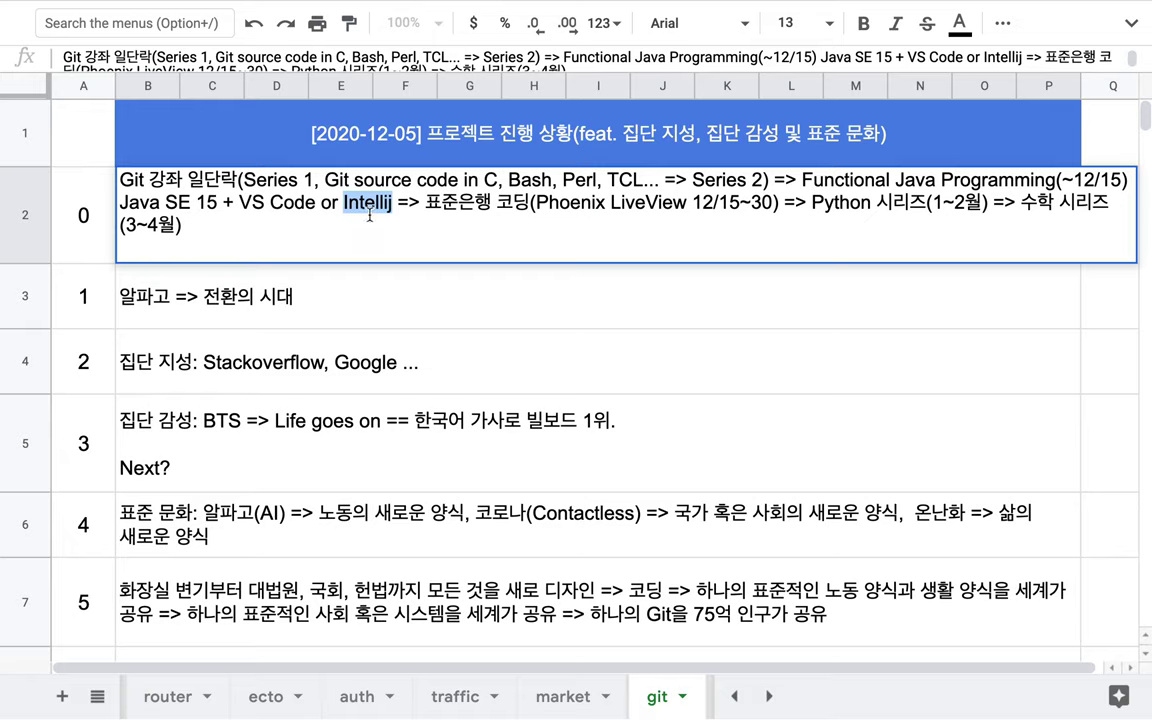
pyautogui.keyDown('shift'); pyautogui.click(383, 210); pyautogui.keyUp('shift')
pyautogui.doubleClick(383, 210)
pyautogui.moveTo(240, 205); pyautogui.dragTo(320, 205)
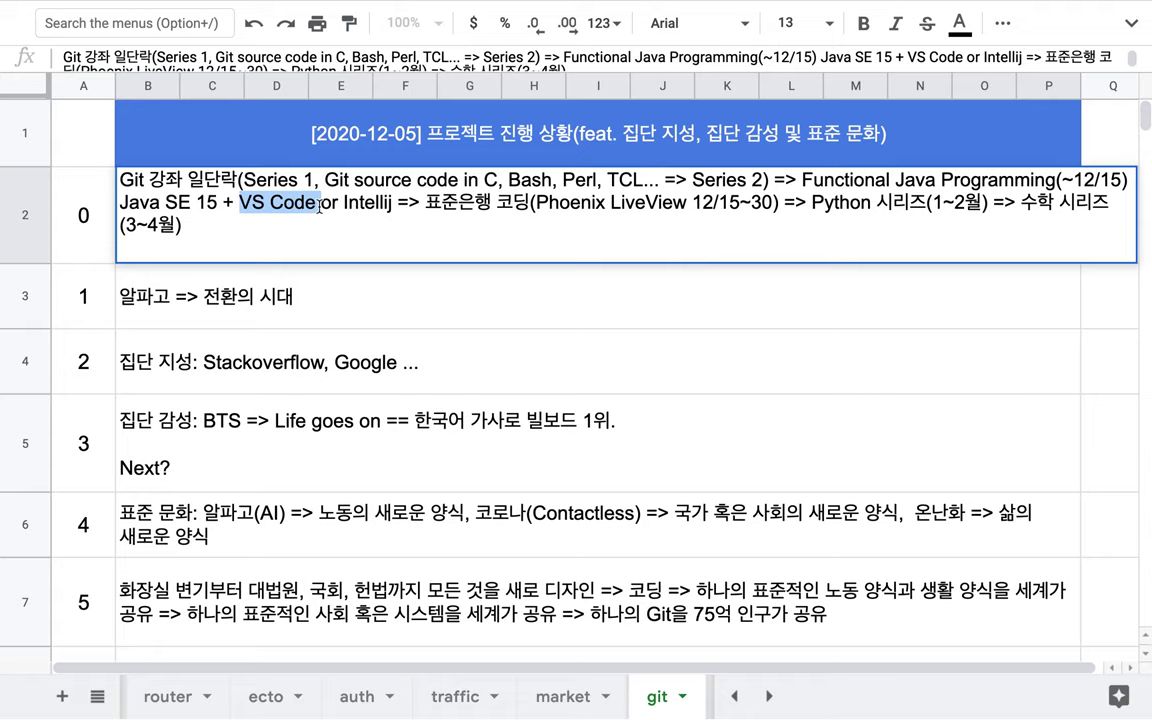
pyautogui.moveTo(320, 205); pyautogui.dragTo(392, 203)
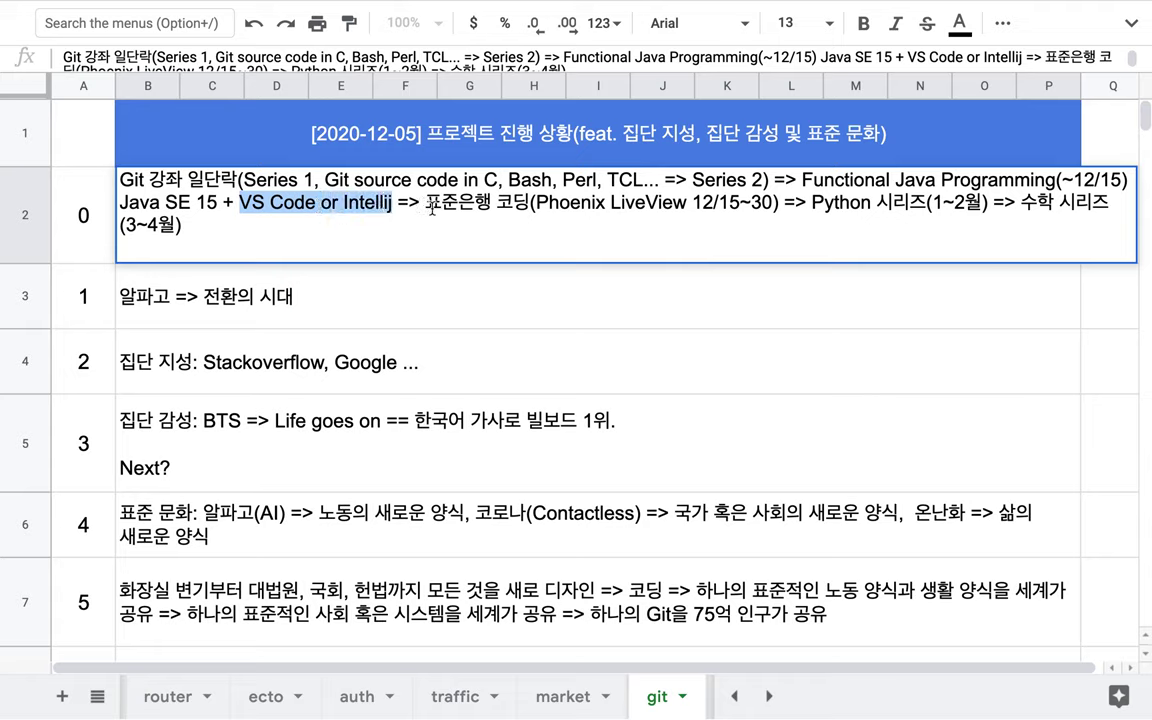
pyautogui.click(801, 181)
pyautogui.hotkey('shift', 'Home')
pyautogui.keyDown('shift'); pyautogui.click(1059, 180); pyautogui.keyUp('shift')
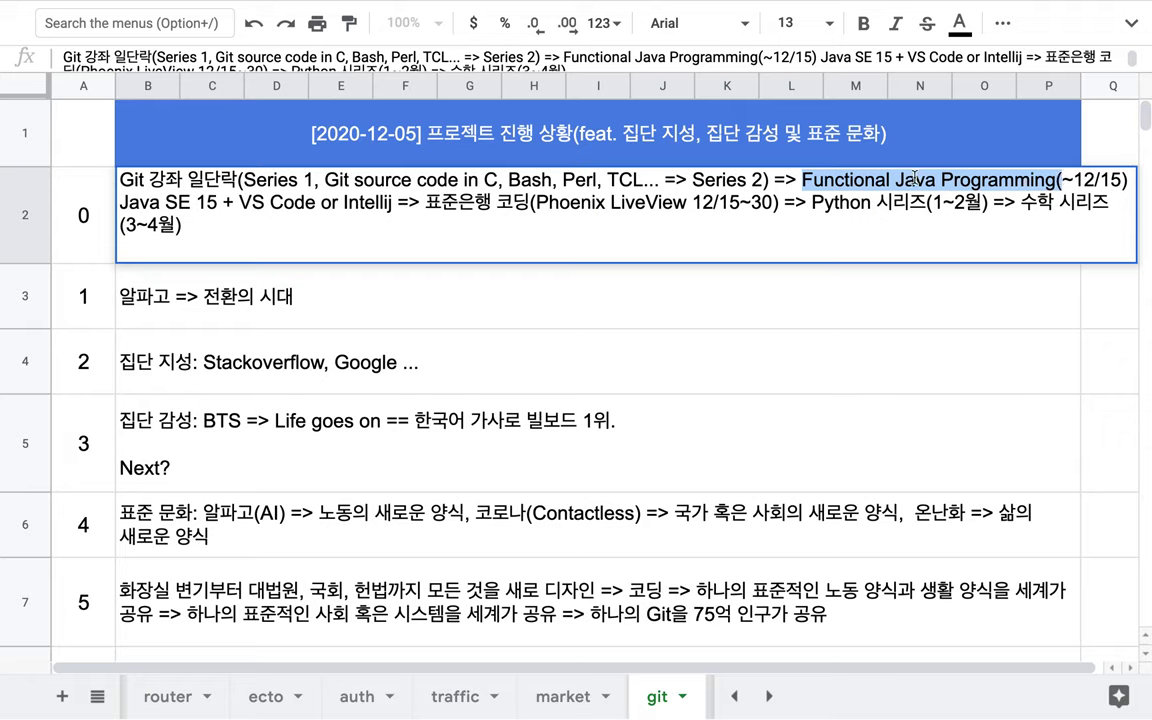
pyautogui.moveTo(803, 181); pyautogui.dragTo(1128, 183)
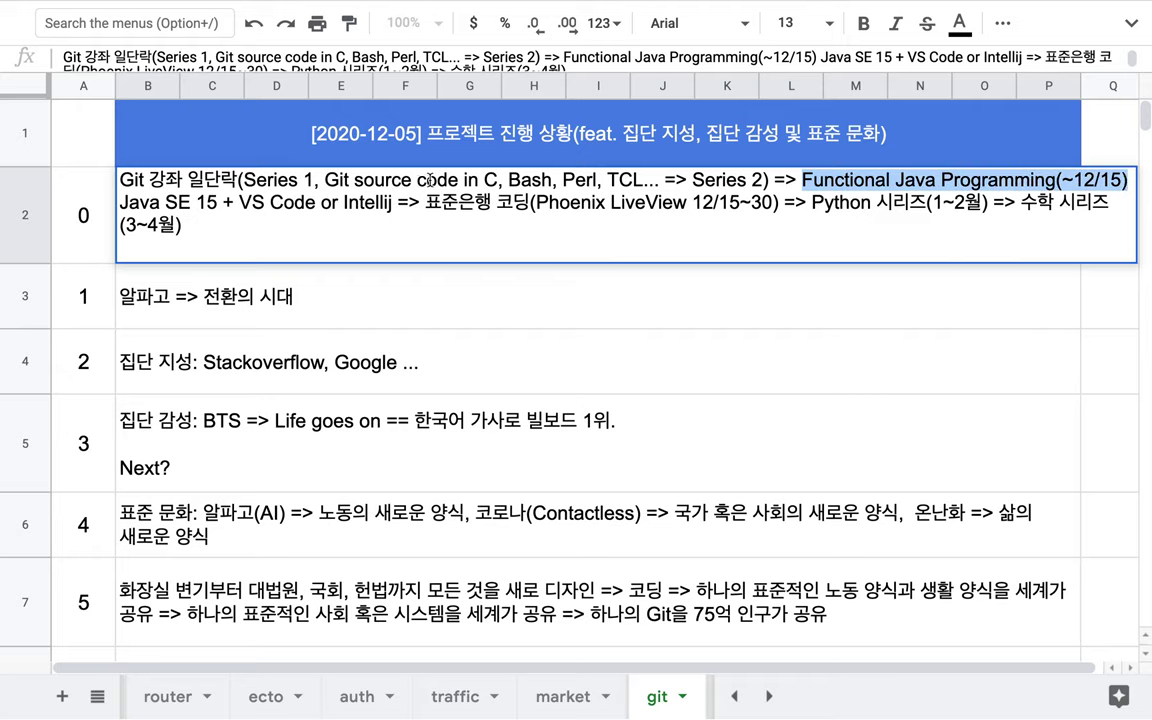
# Insert "== Java와 Elixir의 징검다리" after "Intellij", before the arrow leading to "표준은행 코딩"
pyautogui.click(404, 206)
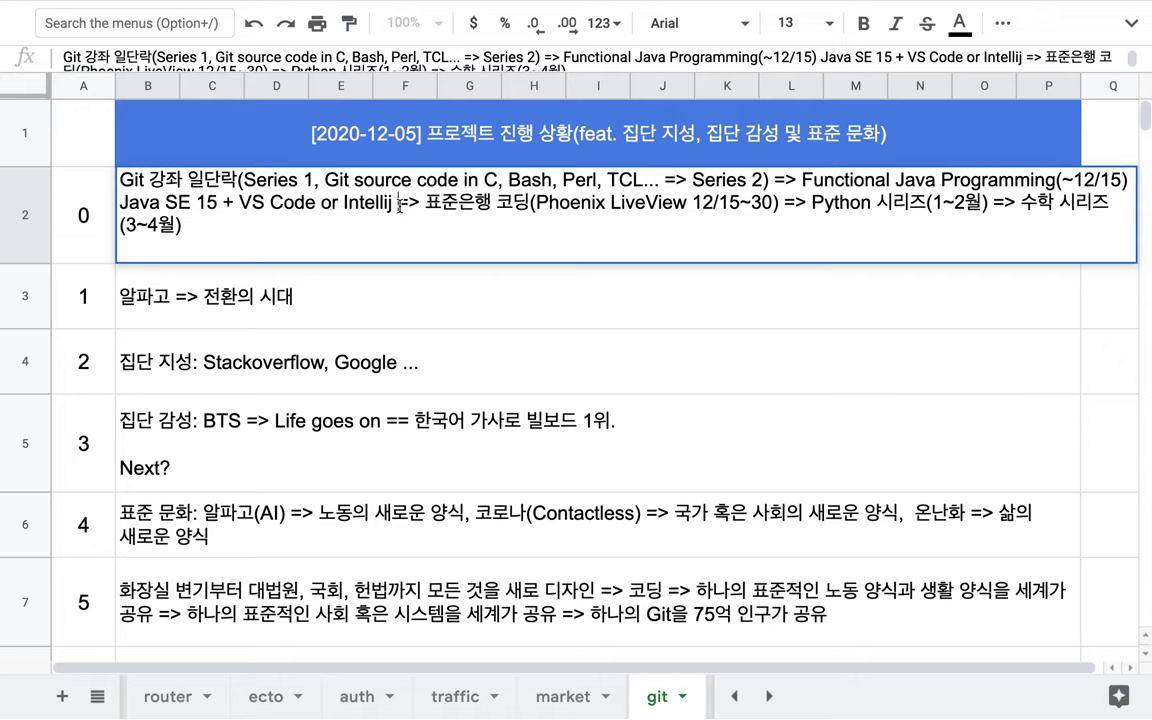
pyautogui.write('=')
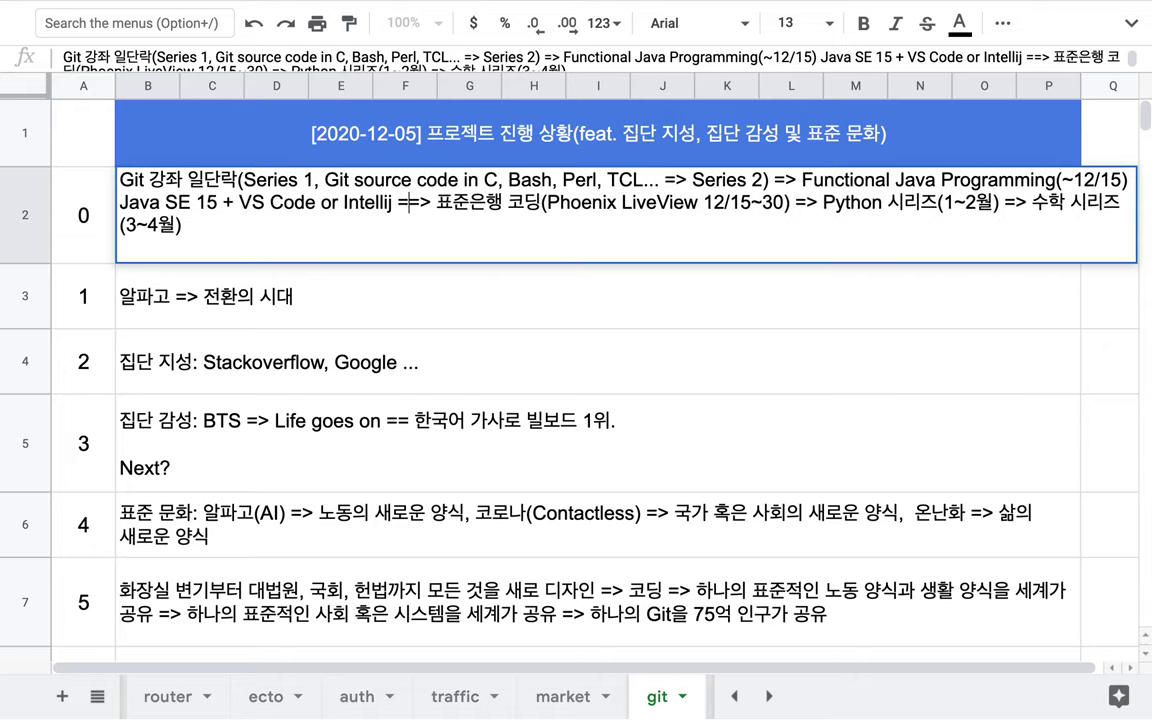
pyautogui.write('= Java =')
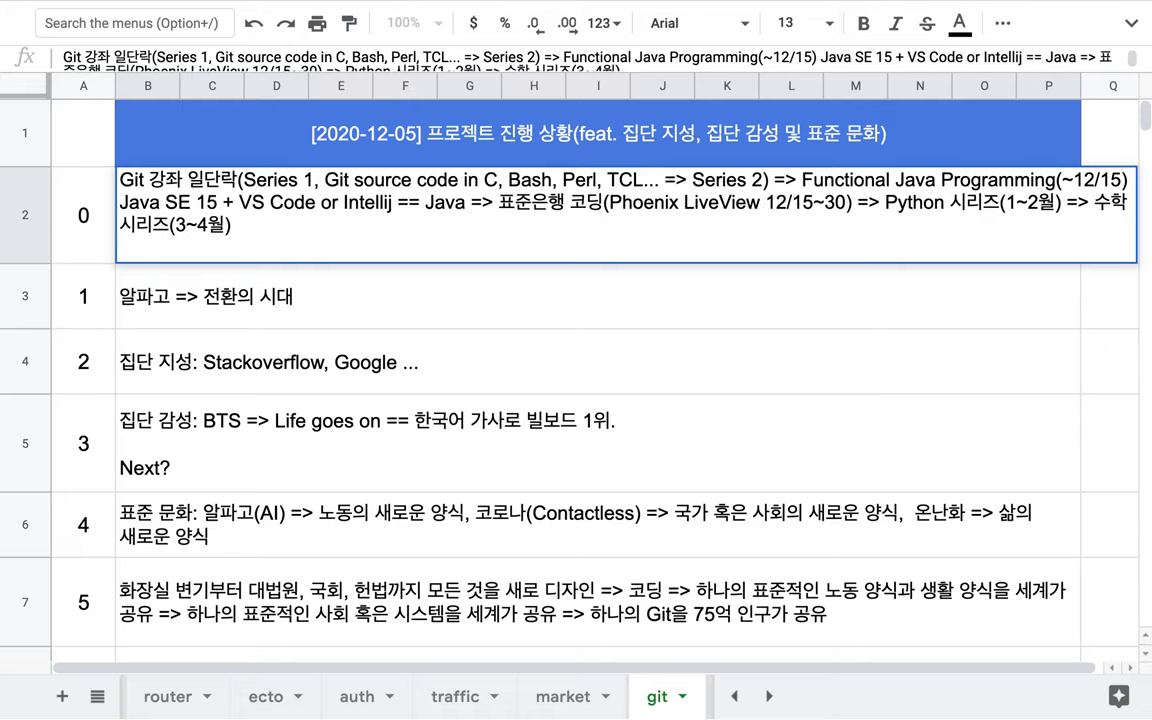
pyautogui.press('BackSpace')
pyautogui.write('와 ')
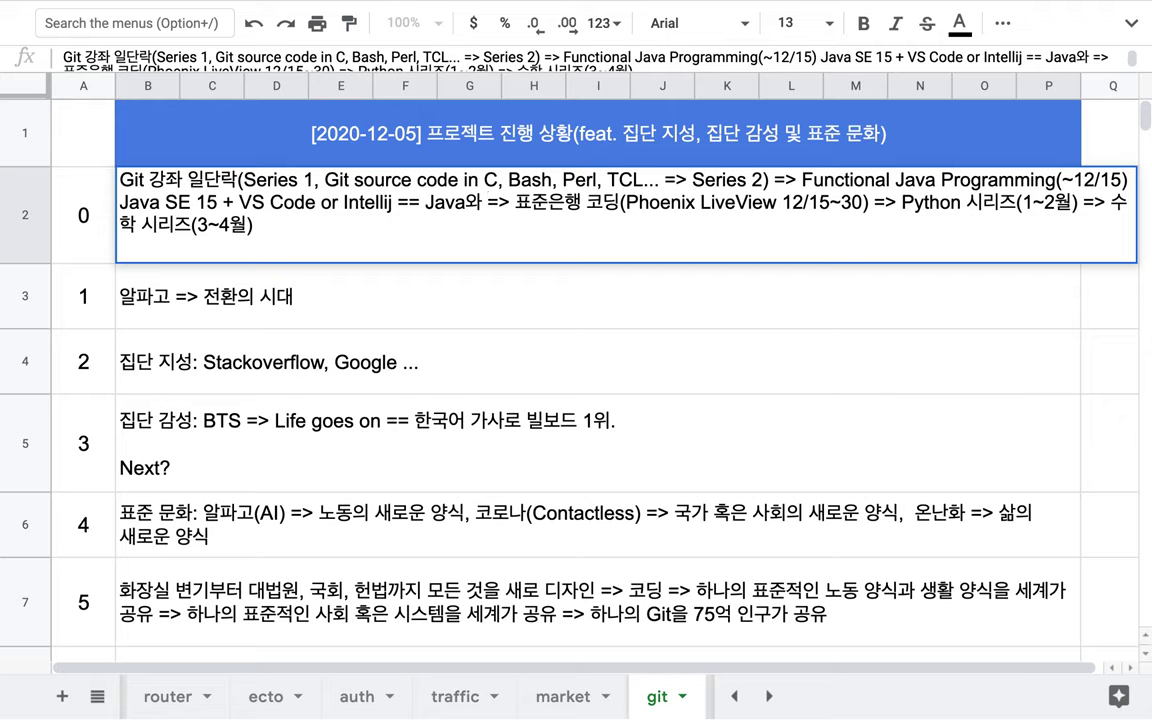
pyautogui.write('Elixer')
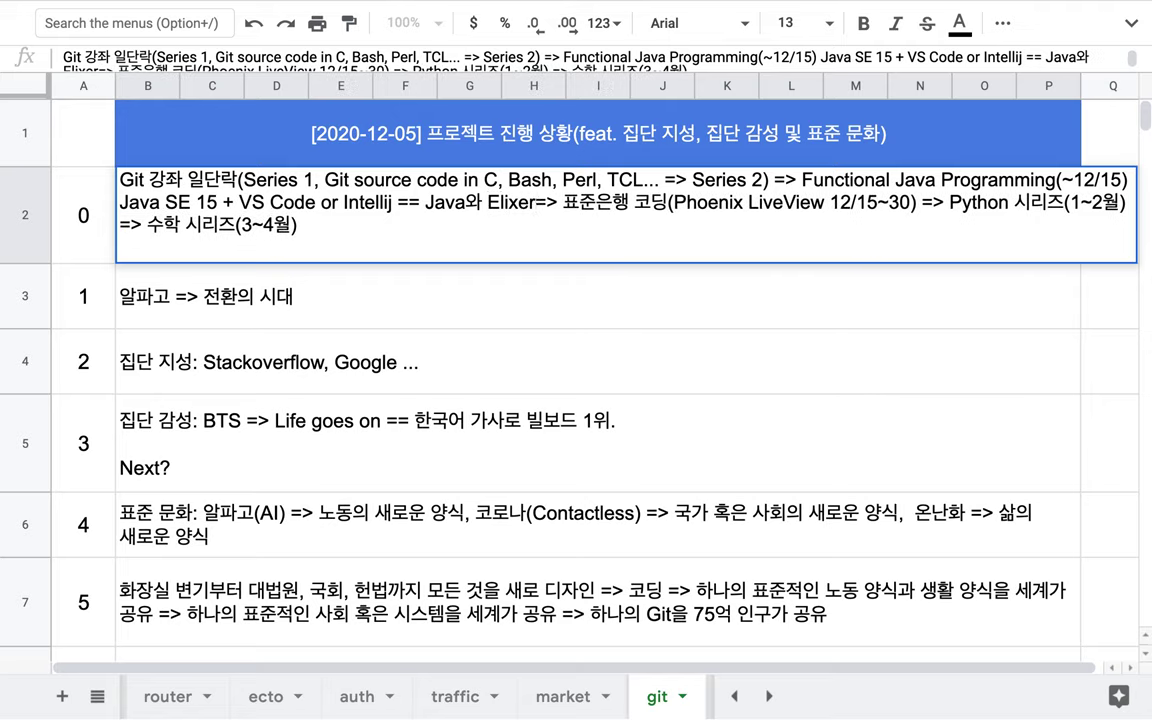
pyautogui.press('BackSpace')
pyautogui.press('BackSpace')
pyautogui.write('ir의 징')
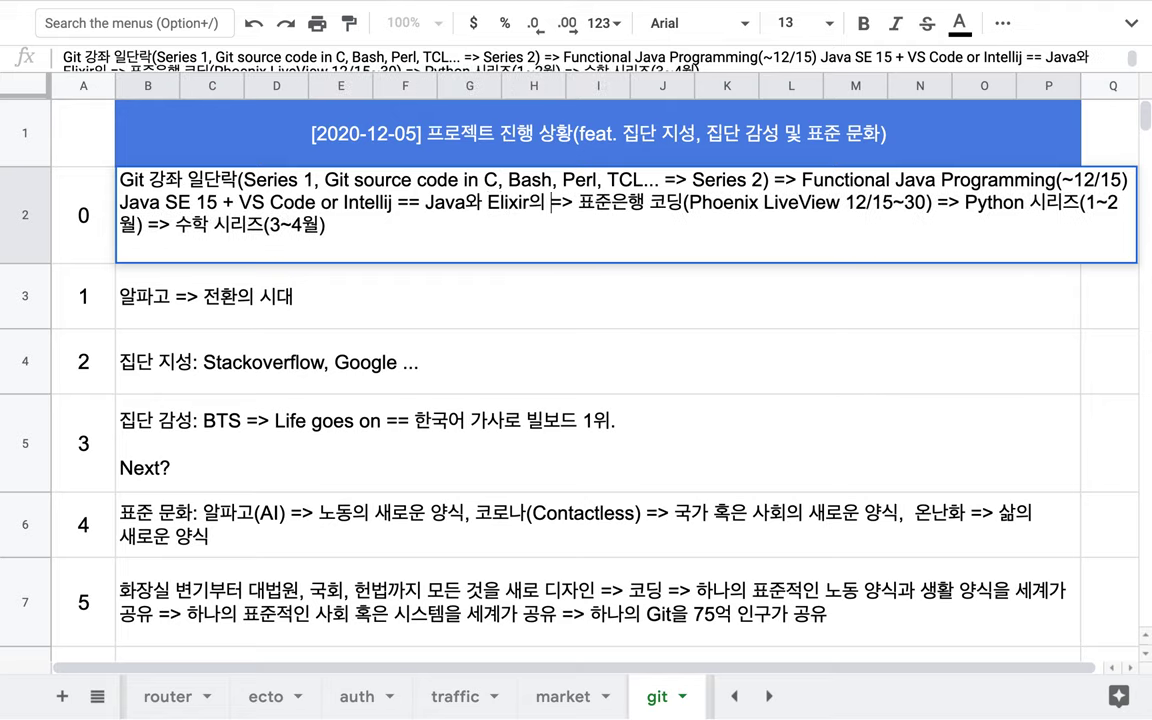
pyautogui.write('검다리')
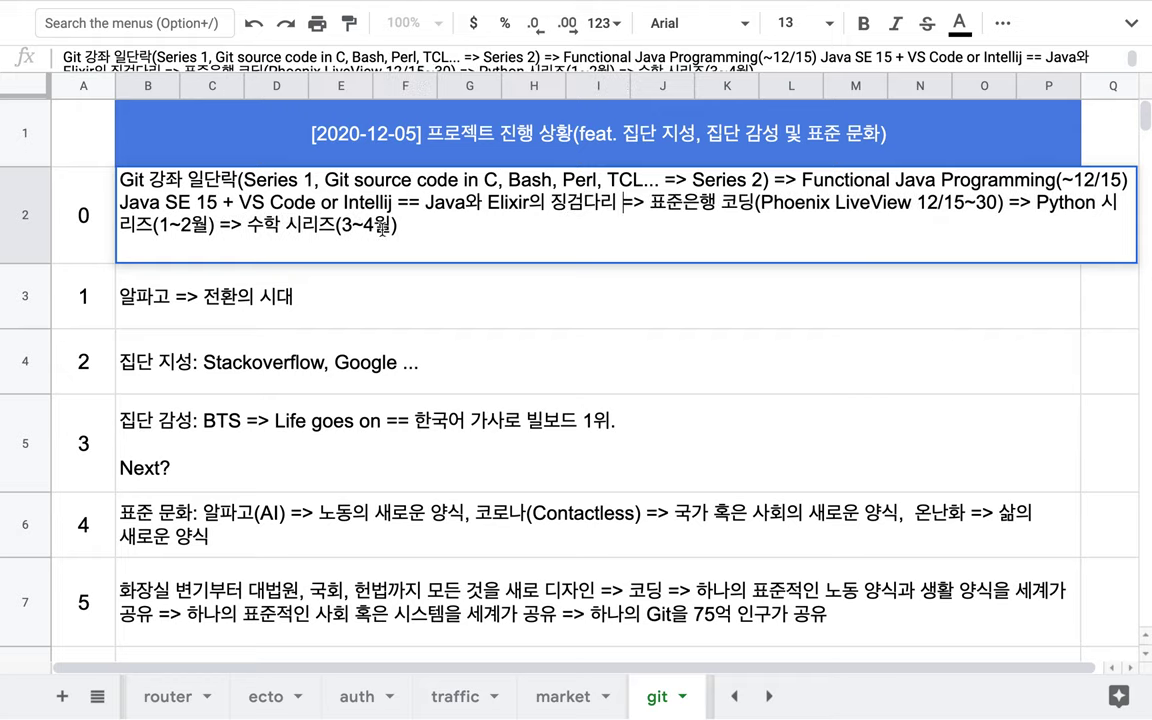
pyautogui.moveTo(191, 205); pyautogui.dragTo(368, 205)
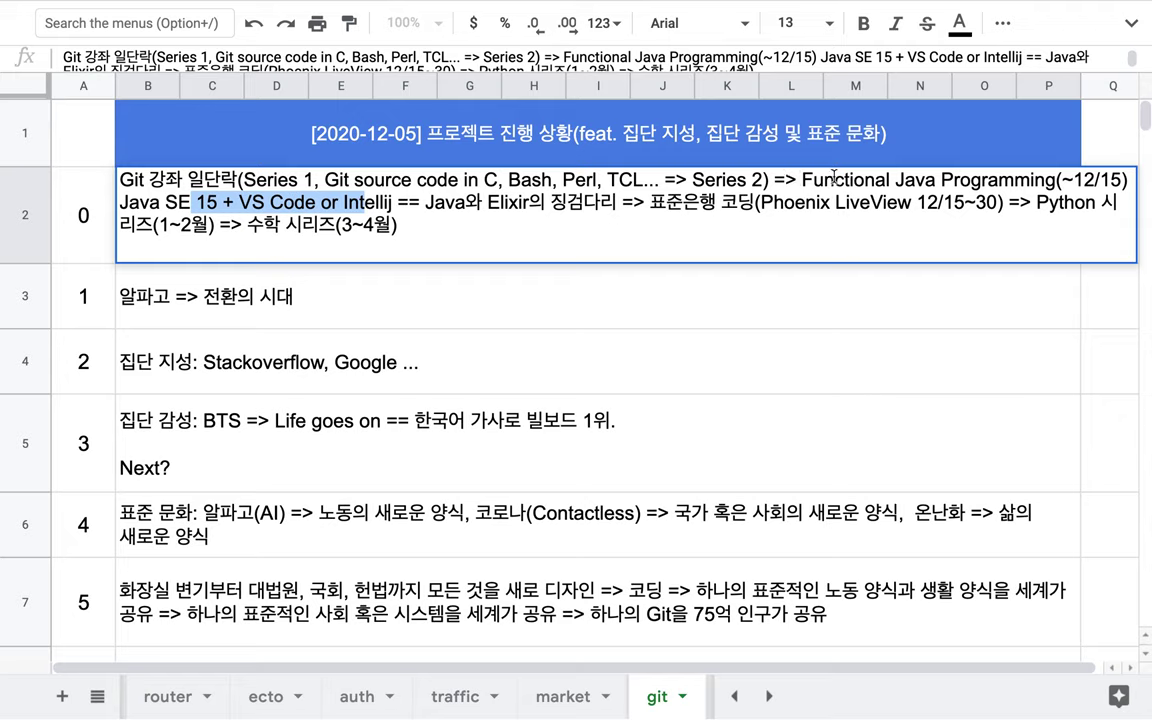
pyautogui.moveTo(800, 180); pyautogui.dragTo(630, 204)
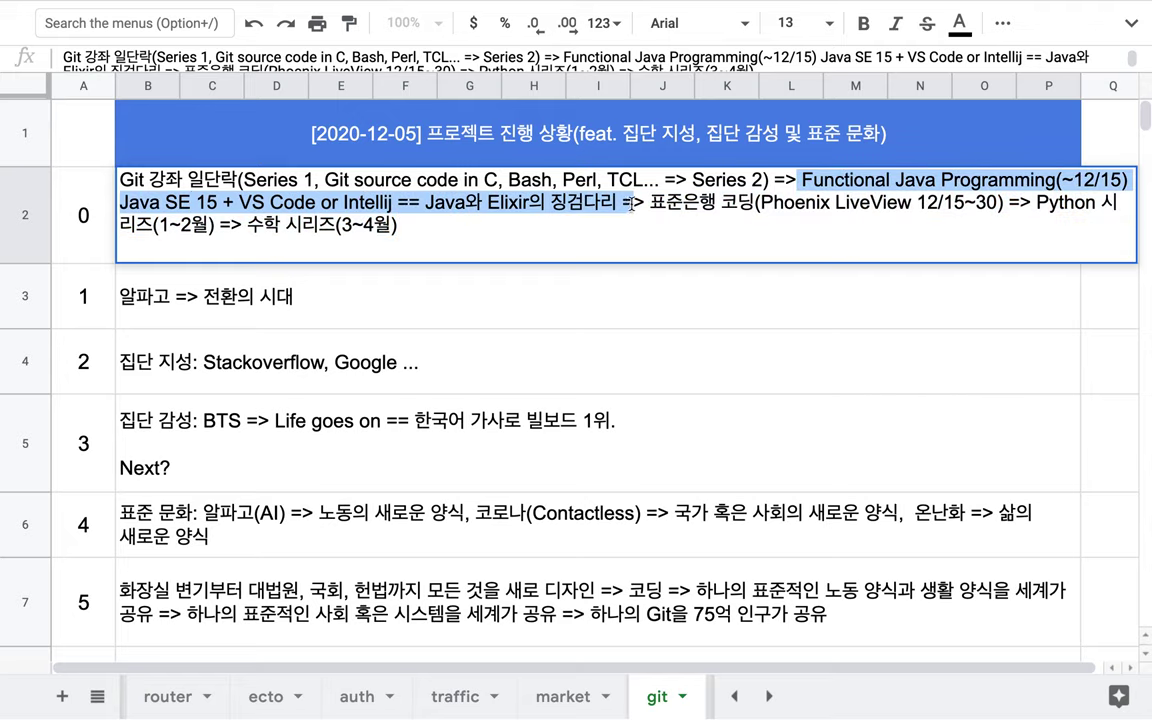
pyautogui.click(714, 204)
pyautogui.moveTo(714, 204); pyautogui.dragTo(988, 204)
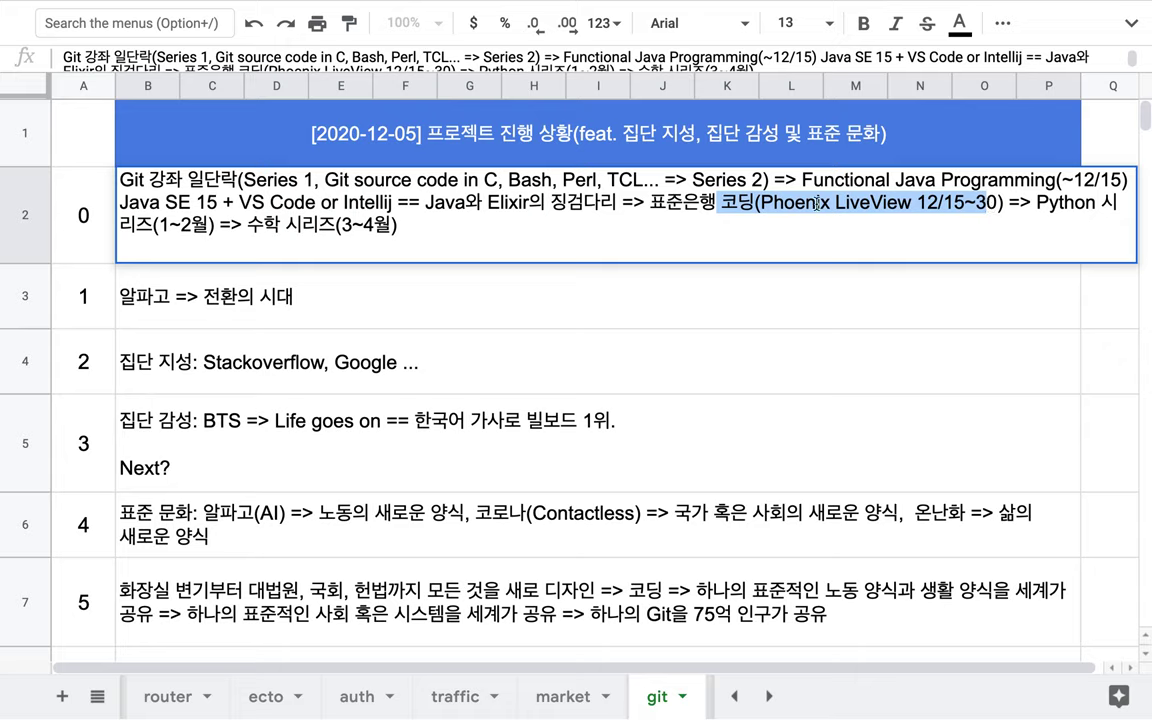
pyautogui.click(920, 205)
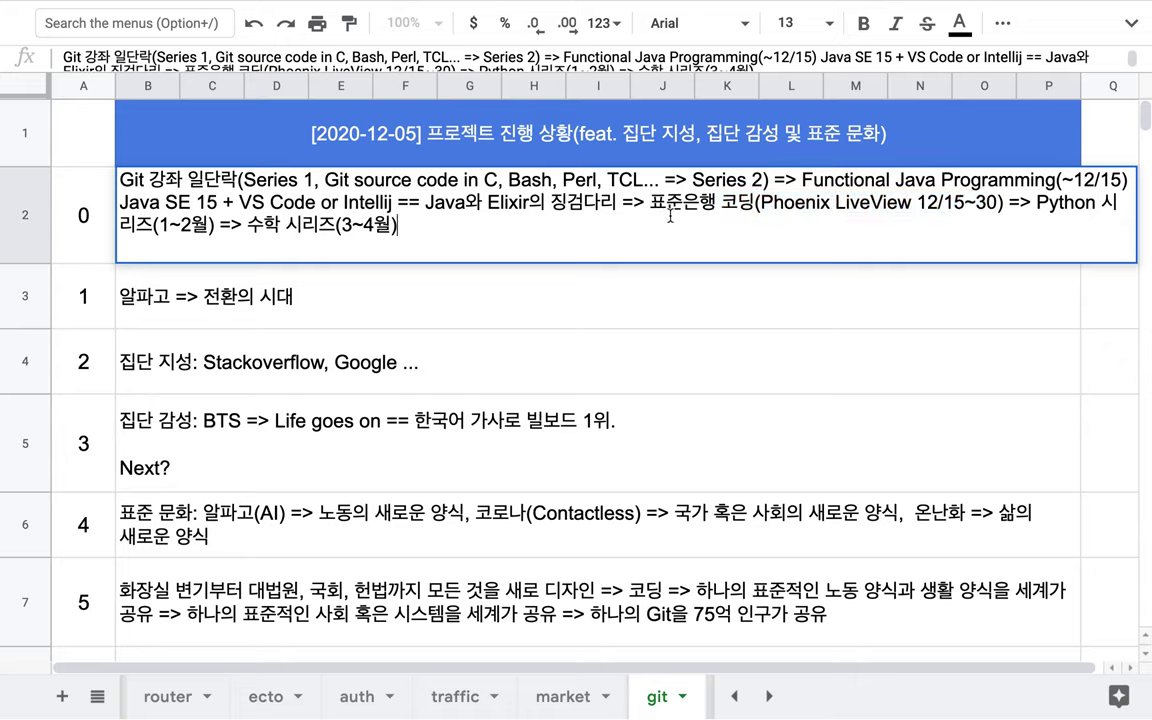
# Insert "일단락 == 웹을 통해 서비스 가능한 상태" after "표준은행 코딩(Phoenix LiveView 12/15~30)" in the roadmap text
pyautogui.click(1003, 205)
pyautogui.write('일단락')
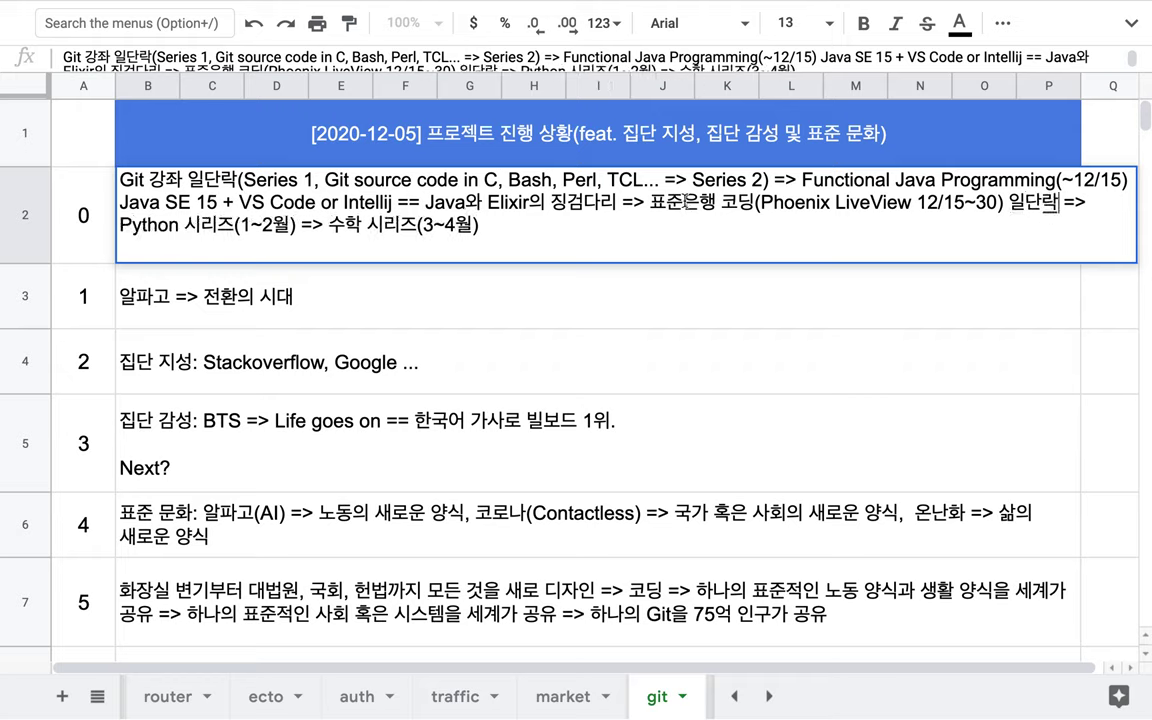
pyautogui.moveTo(684, 205); pyautogui.dragTo(978, 205)
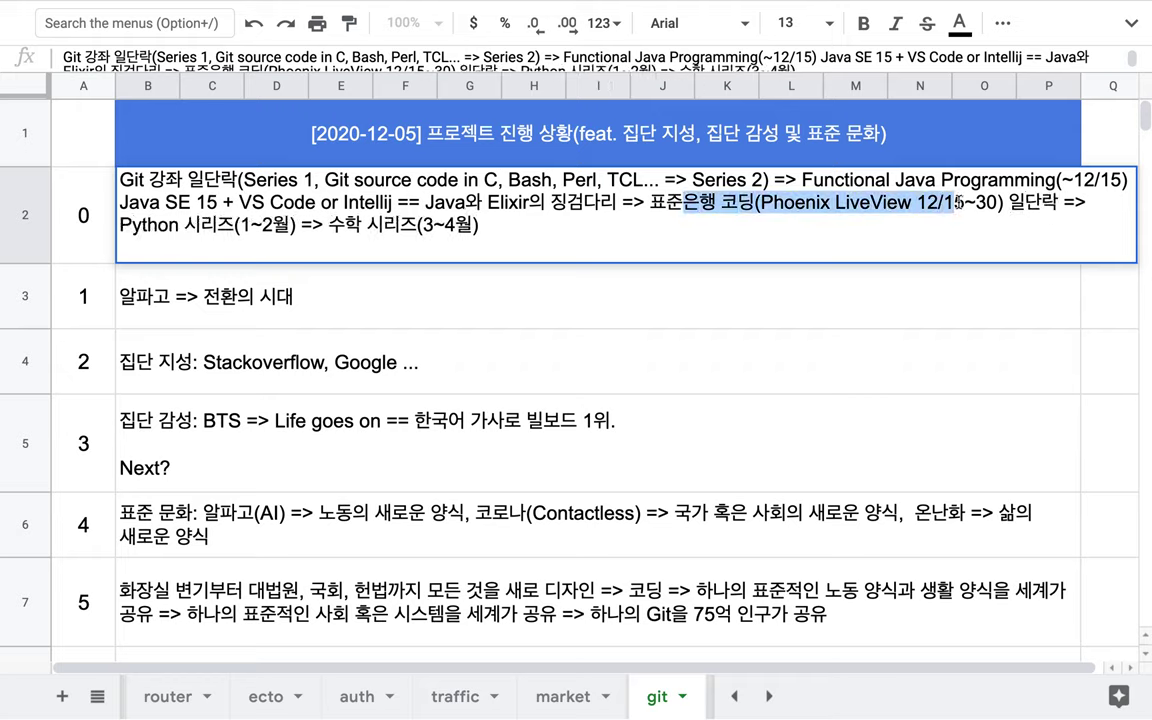
pyautogui.click(1063, 205)
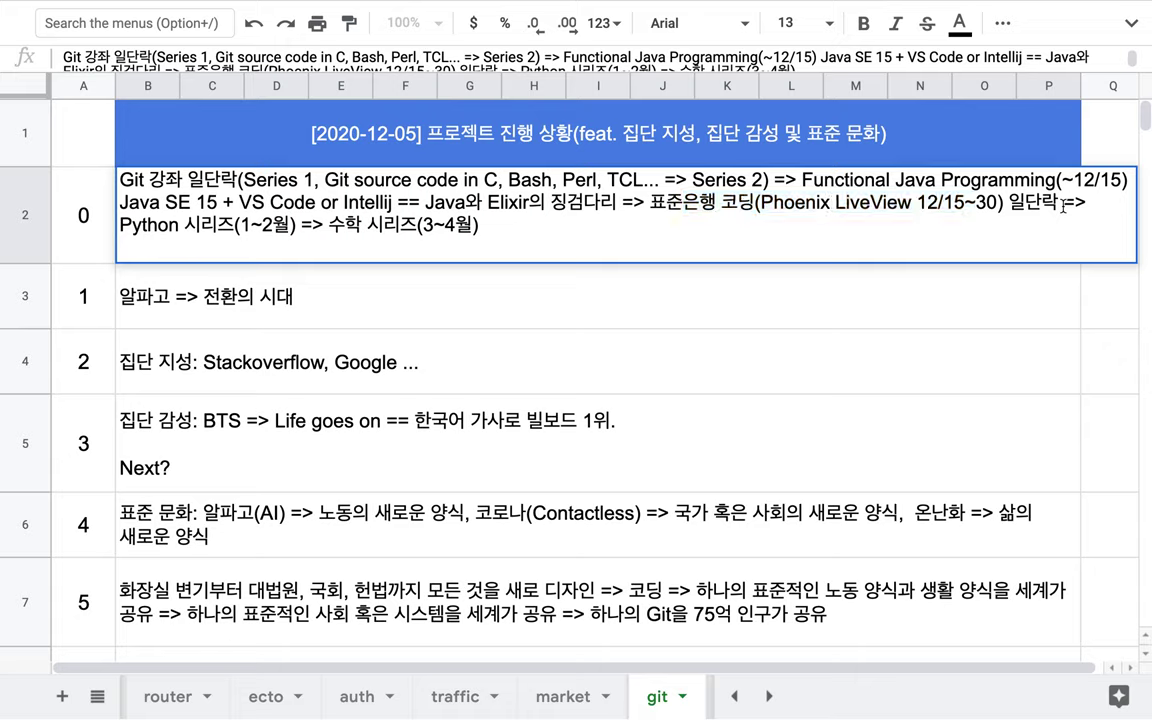
pyautogui.write('== 웹을 ')
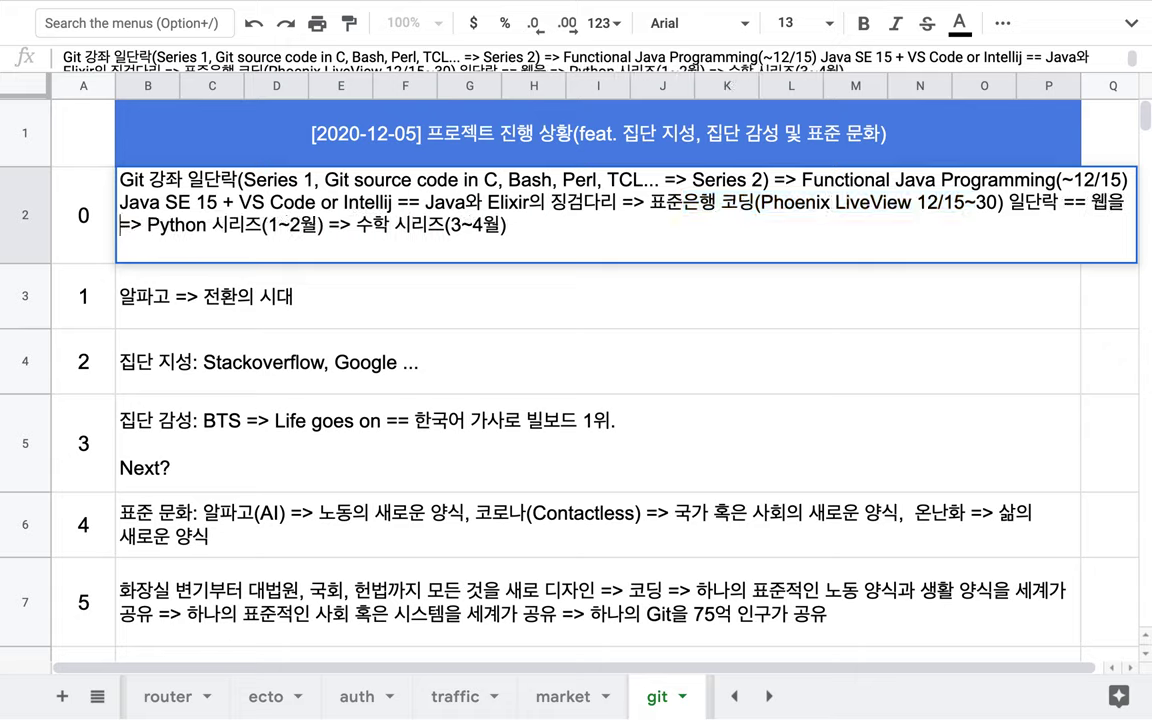
pyautogui.write('통해 서비스 가')
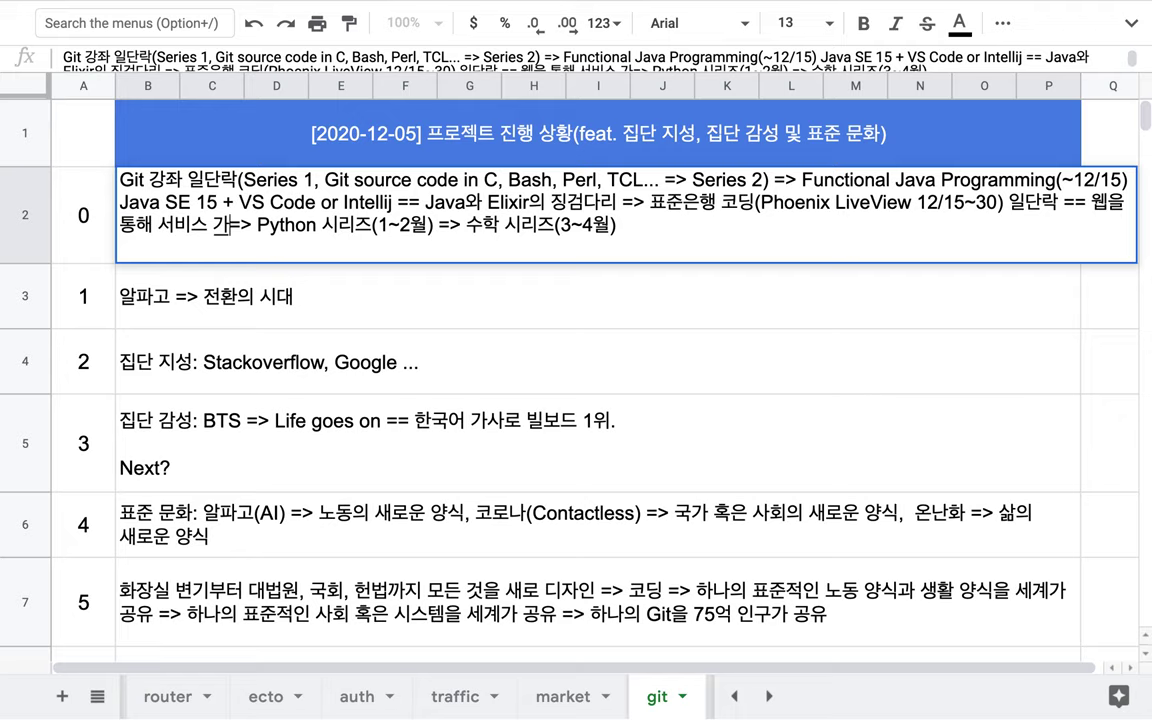
pyautogui.write('능한 상태 ')
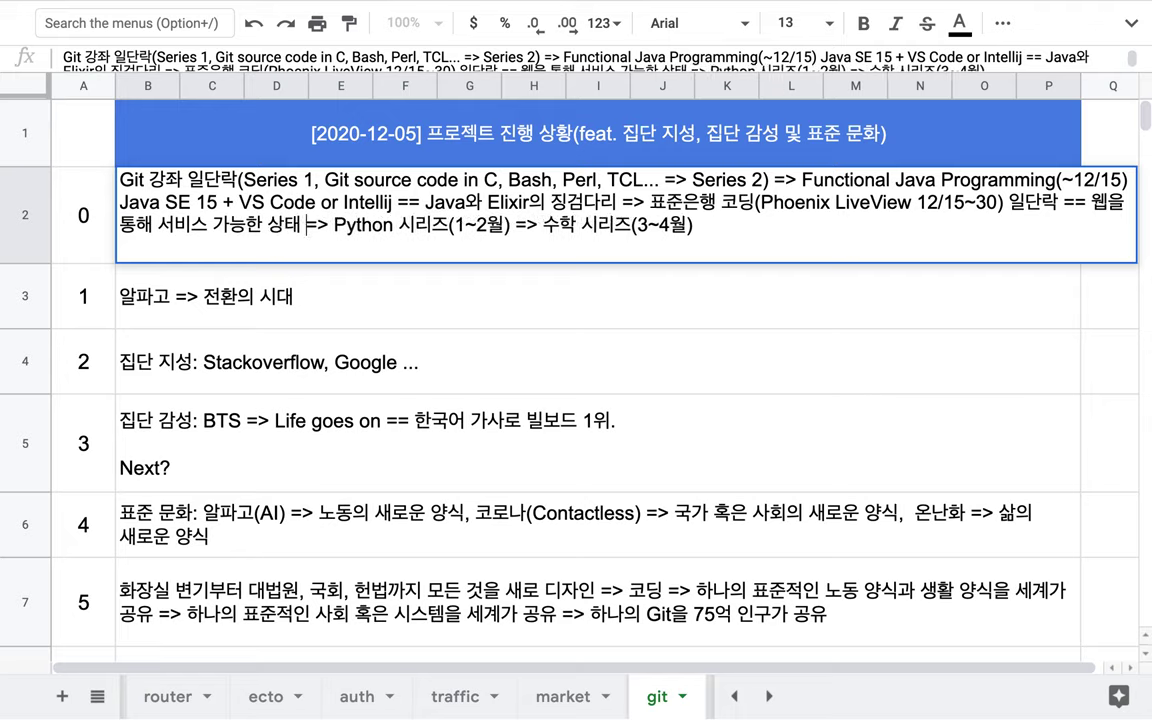
# Add "== 팀 주피터 멤버들에 의한 업데이트" after "서비스 가능한 상태", before the arrow leading to "Python 시리즈"
pyautogui.write('== 팀 지')
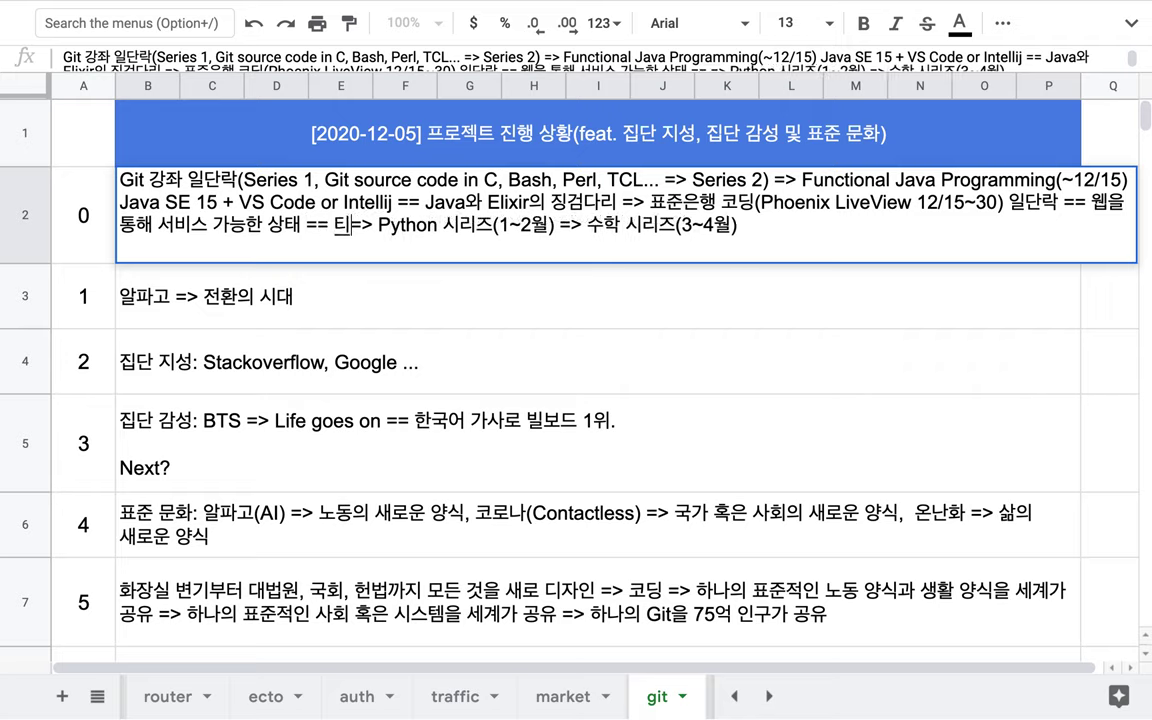
pyautogui.press('BackSpace')
pyautogui.write('주피터 메머')
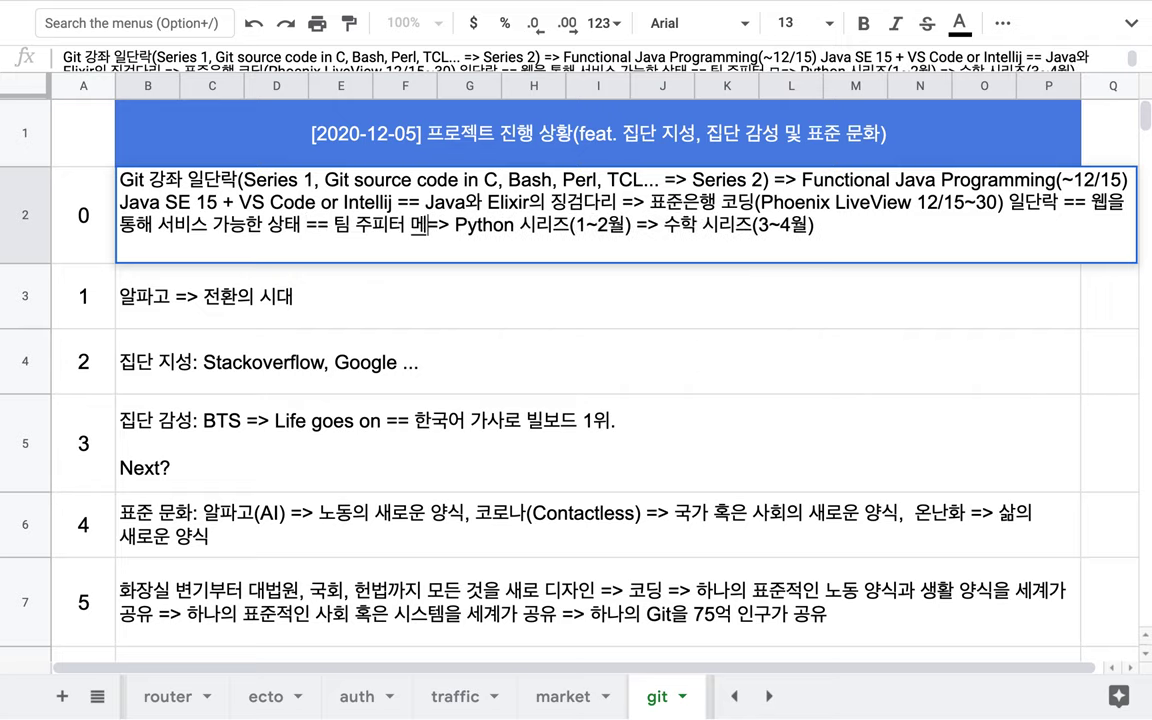
pyautogui.press('BackSpace')
pyautogui.write('버들에 의한 ')
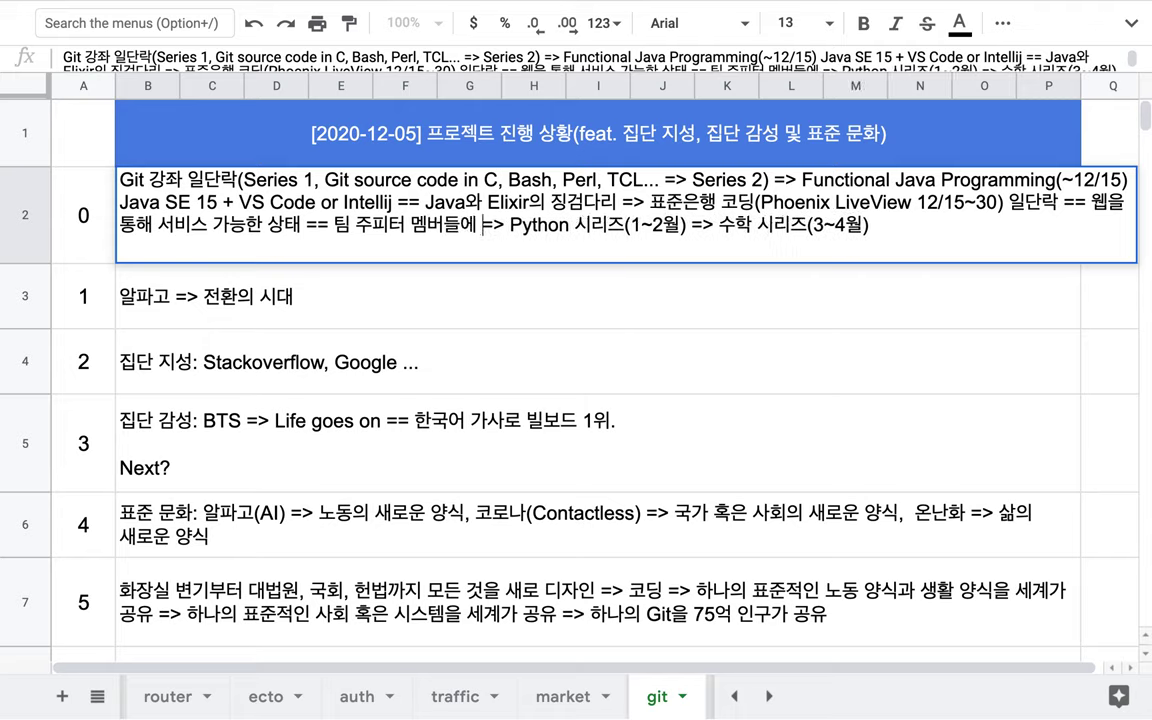
pyautogui.write('업데이트 ')
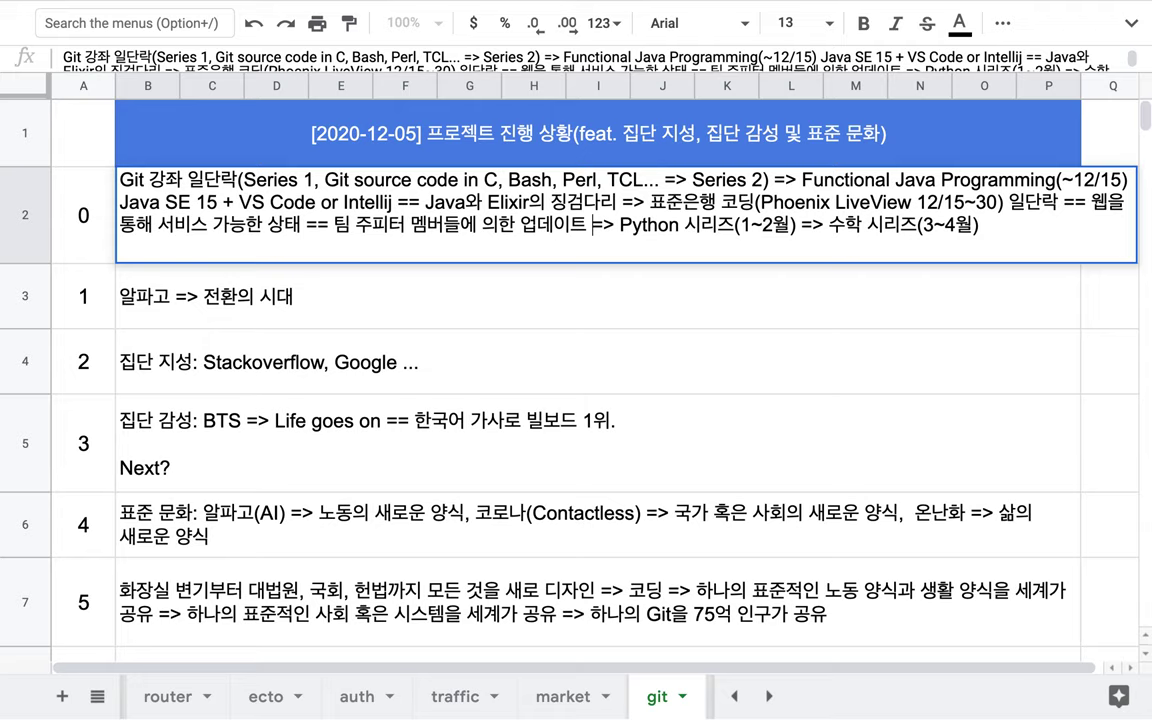
# Add "(Git)" directly after "팀 주피터 멤버들에 의한 업데이트" in the roadmap text
pyautogui.write('(')
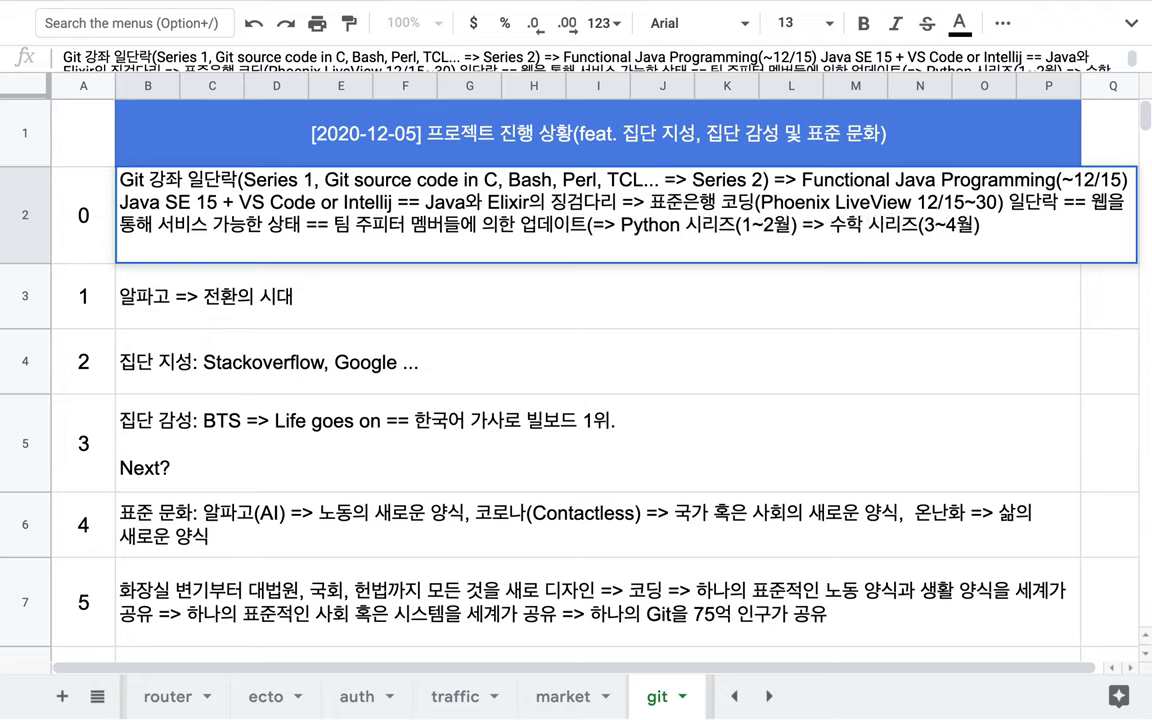
pyautogui.write('Git)')
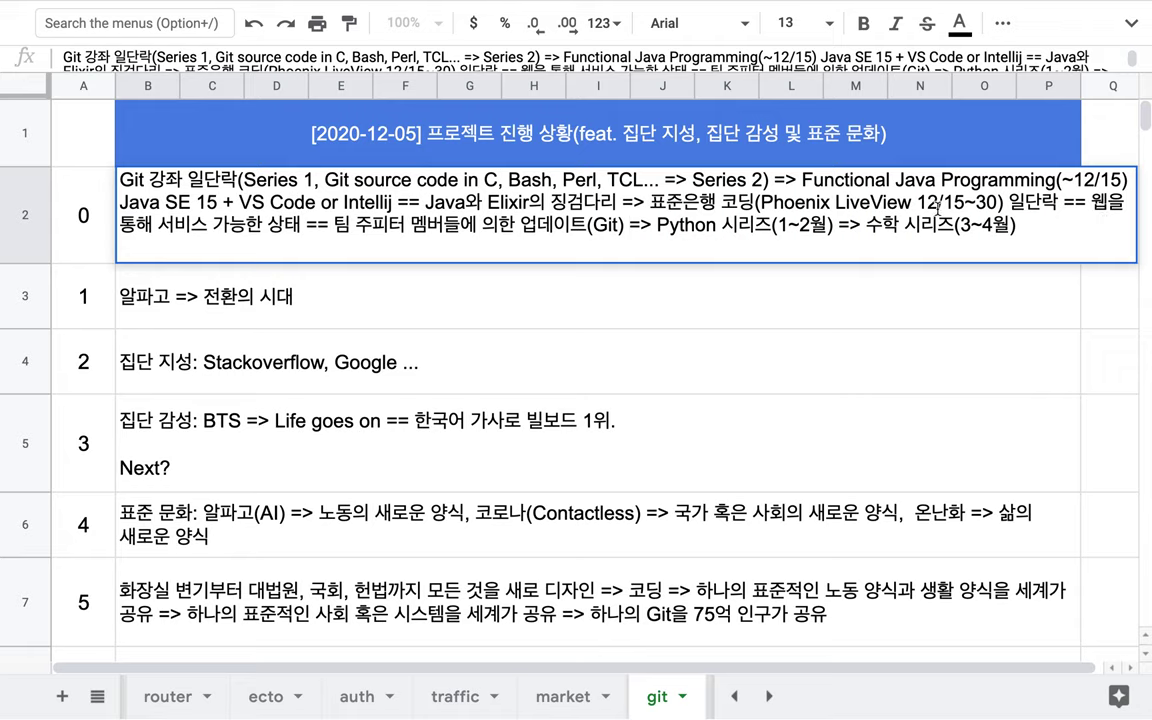
pyautogui.moveTo(937, 203); pyautogui.dragTo(991, 205)
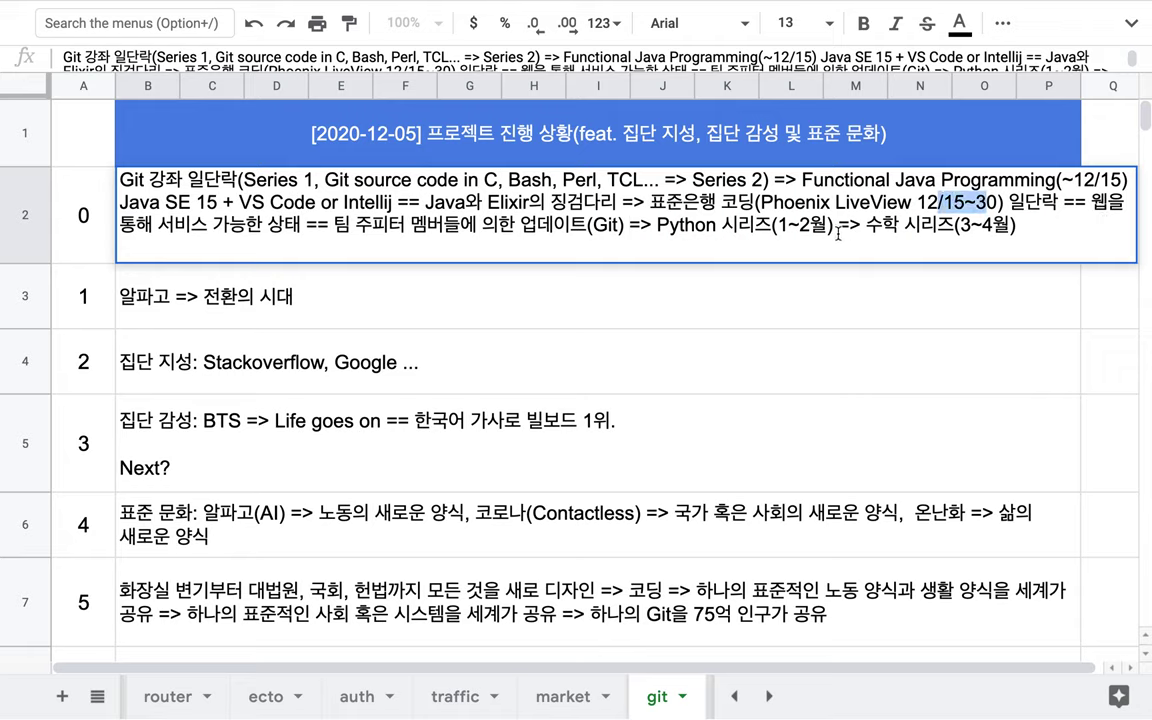
# Insert "무려 책 10권을 녹화 강좌 1~ 강좌 10" before "1~2월" inside the parentheses after "Python 시리즈"
pyautogui.moveTo(657, 226); pyautogui.dragTo(797, 226)
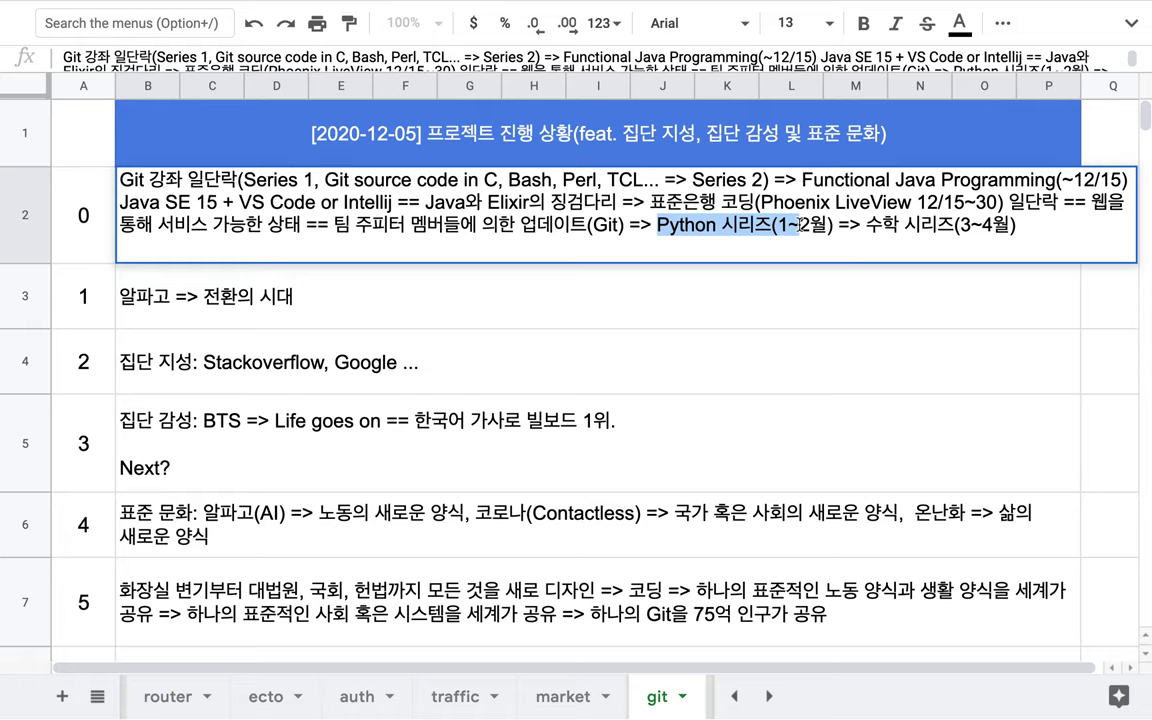
pyautogui.moveTo(797, 226); pyautogui.dragTo(783, 229)
pyautogui.click(783, 229)
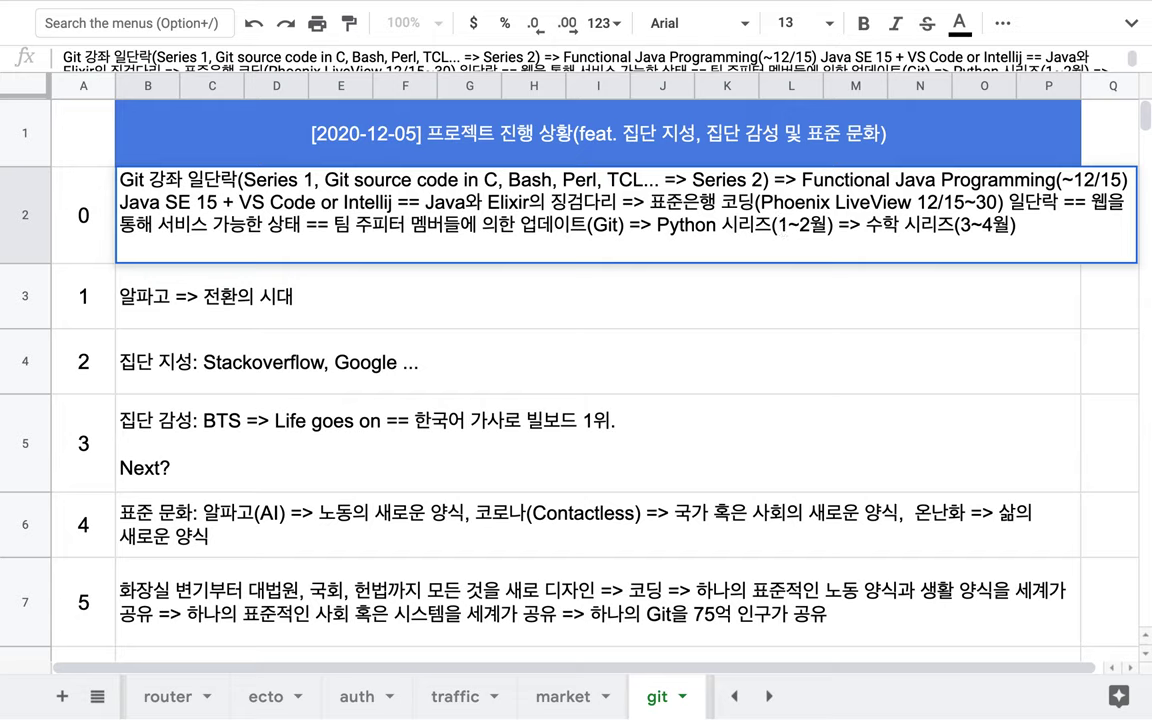
pyautogui.write('anf')
pyautogui.write('려 책')
pyautogui.write(' 10권')
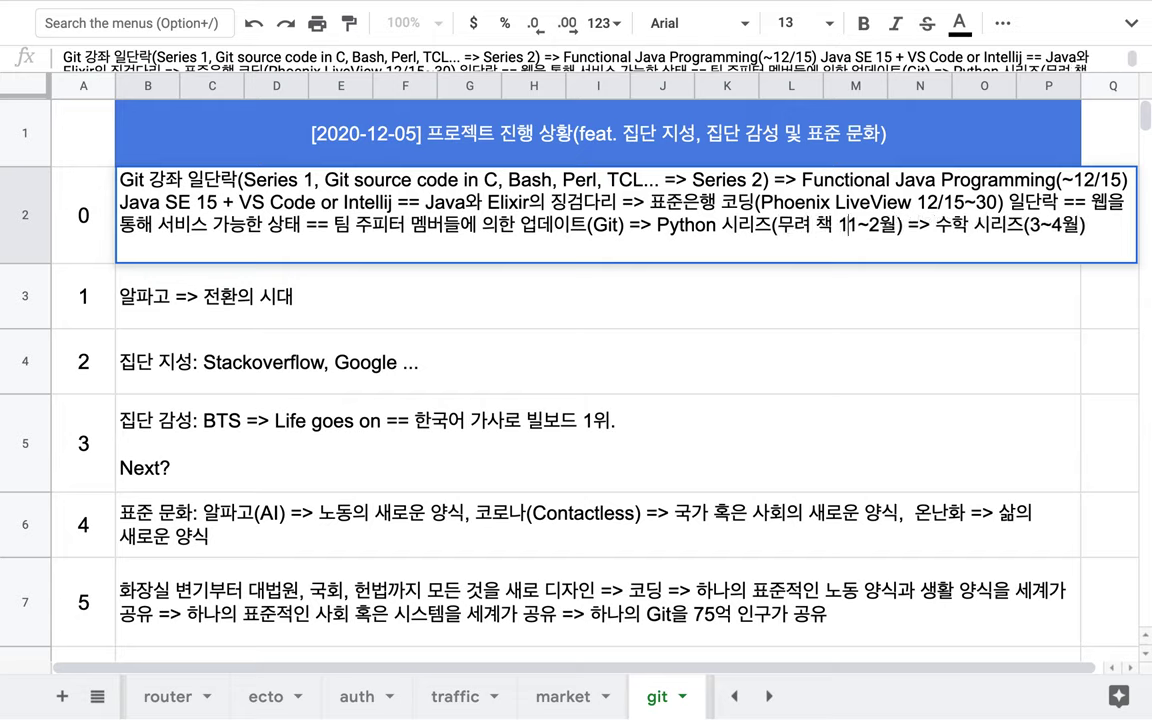
pyautogui.write('을 녹화')
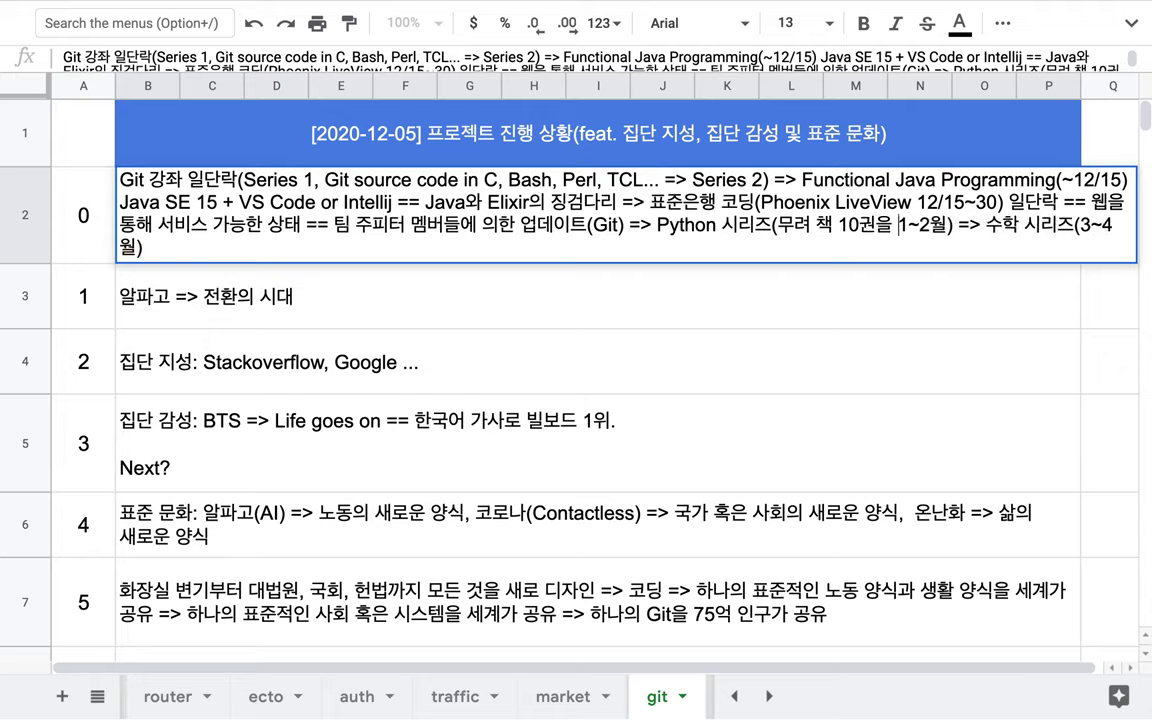
pyautogui.write(' 강좌 1')
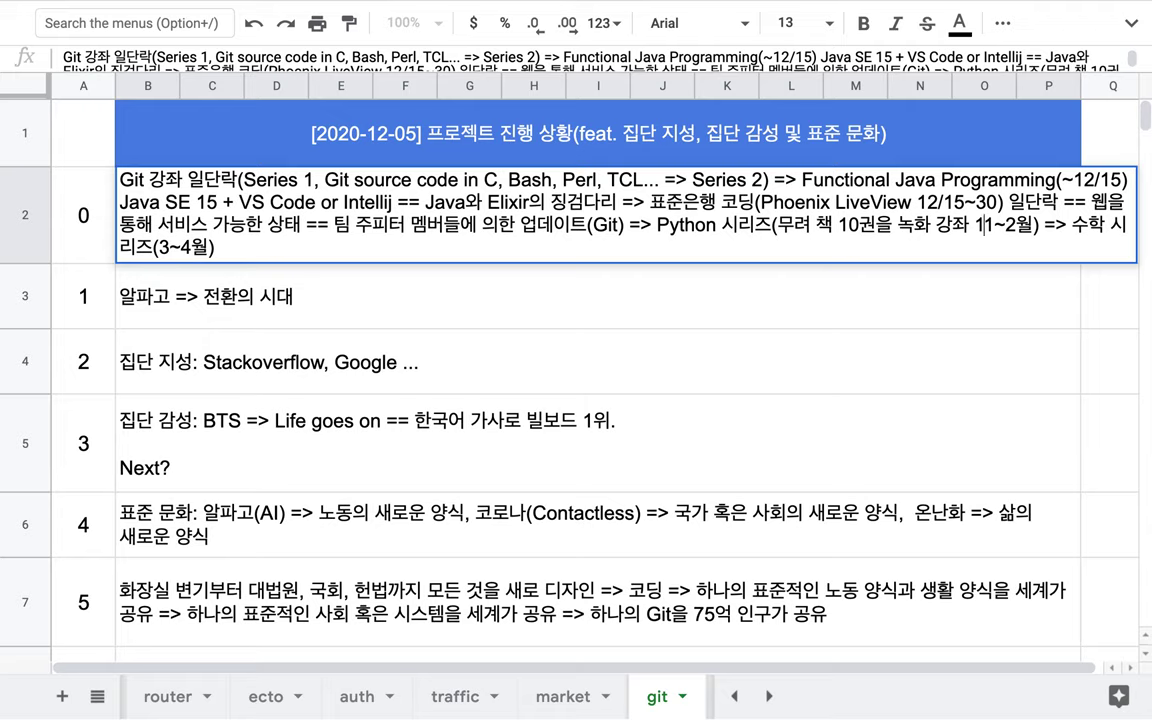
pyautogui.write('~ 강좌 10')
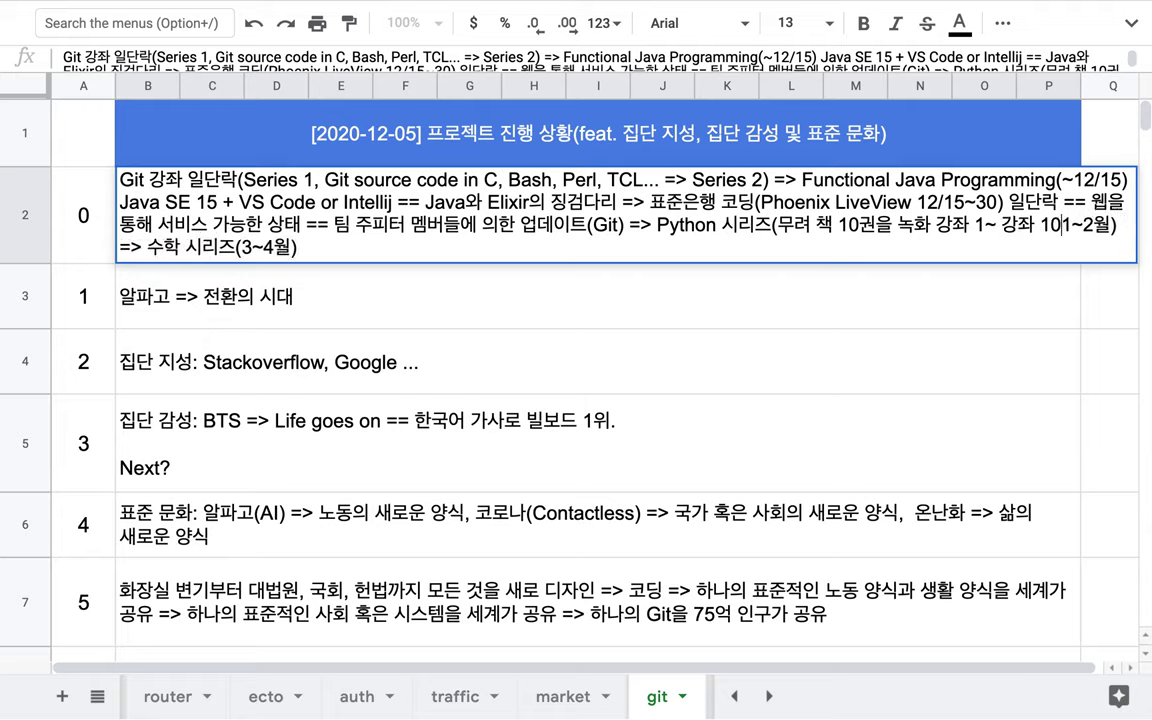
# Continue the Python series note after "강좌 10" with "까지 10개의 강좌를 구성 ==", ahead of "1~2월"
pyautogui.write('까지 10ㄱ')
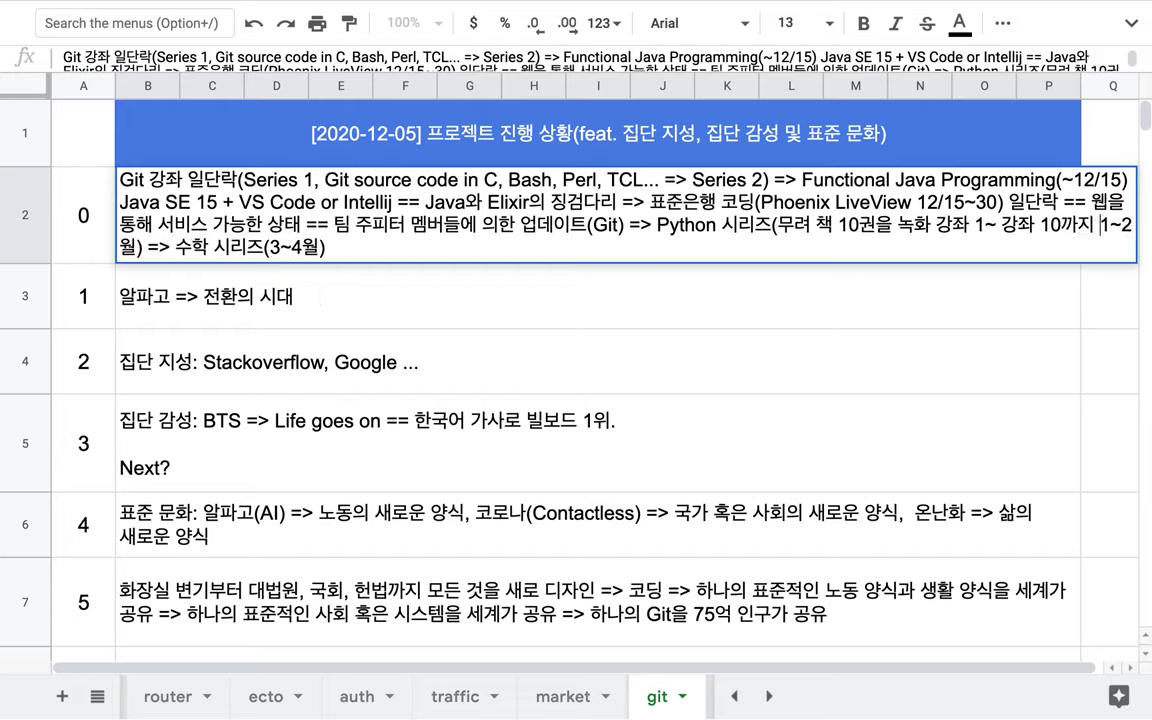
pyautogui.write('개의 강')
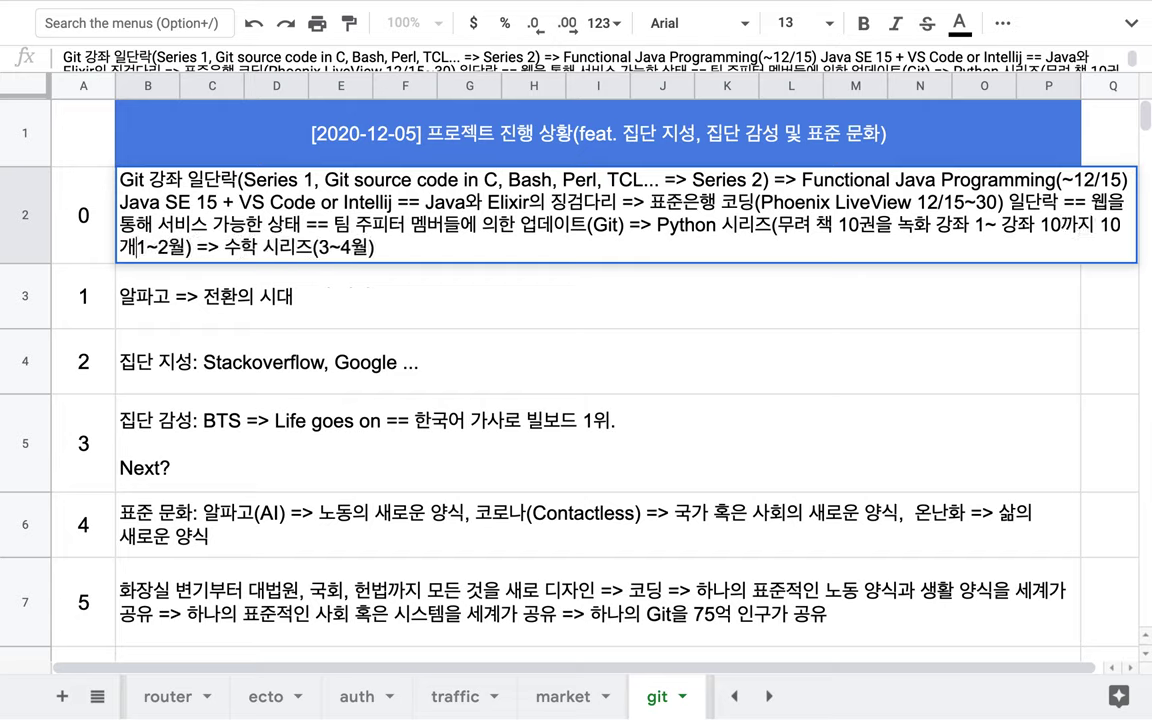
pyautogui.write('좌')
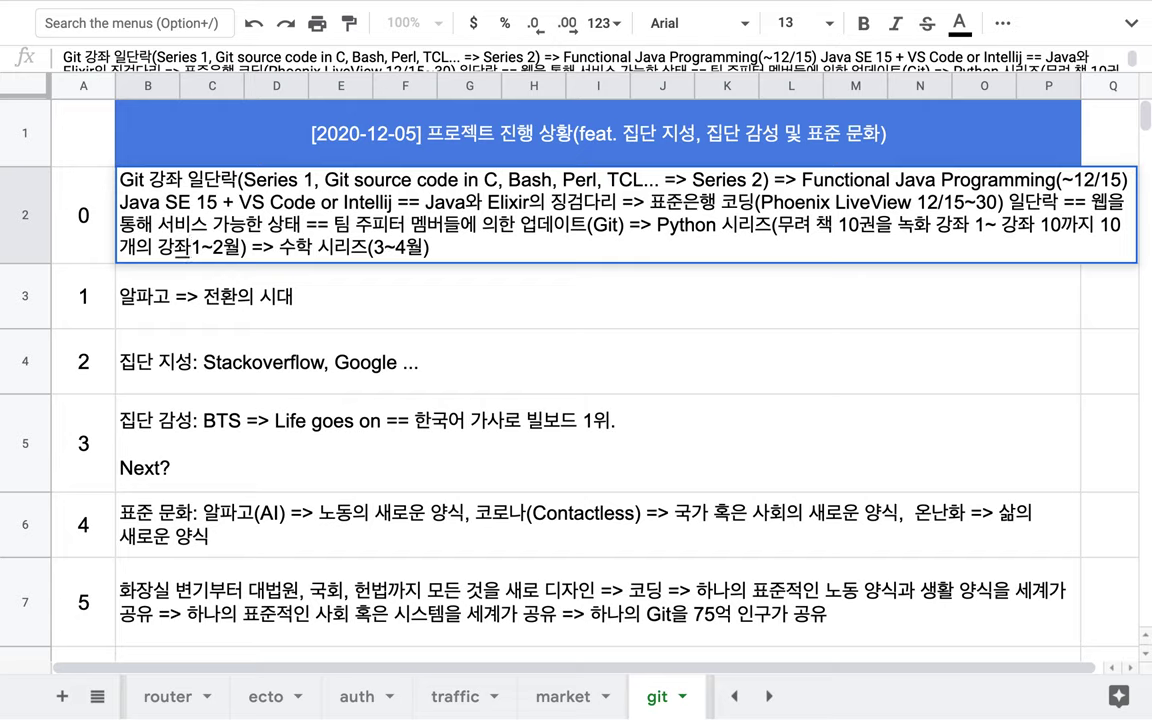
pyautogui.write('를 구성')
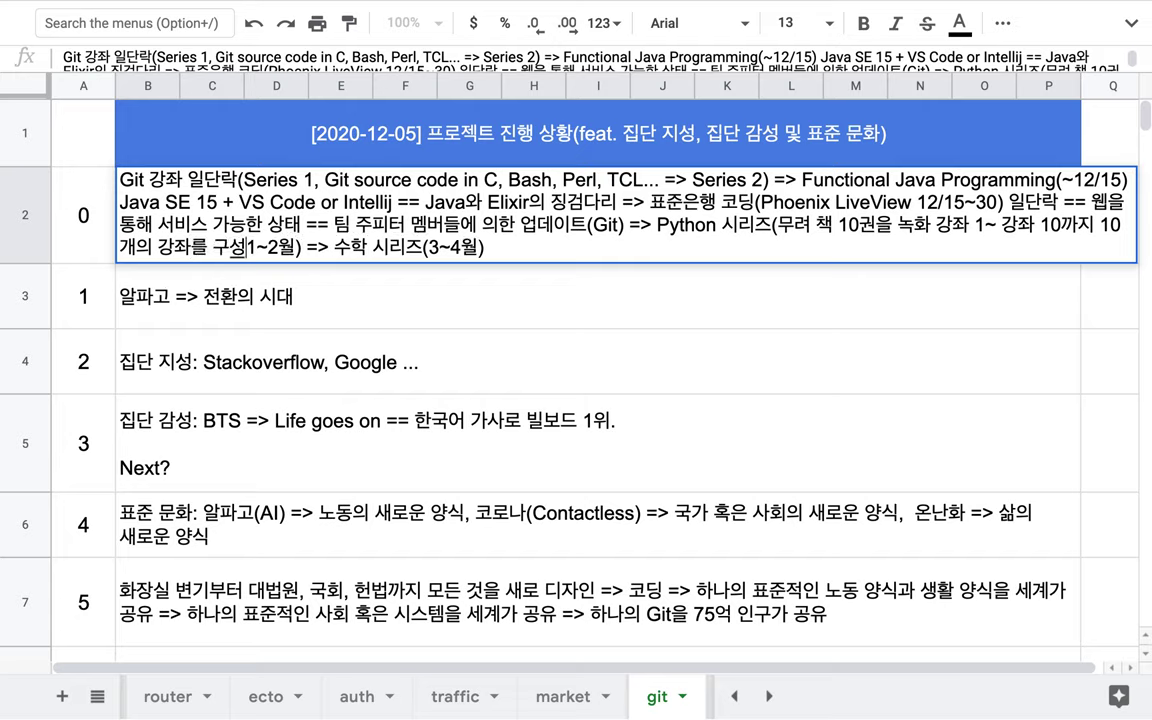
pyautogui.write(' ==')
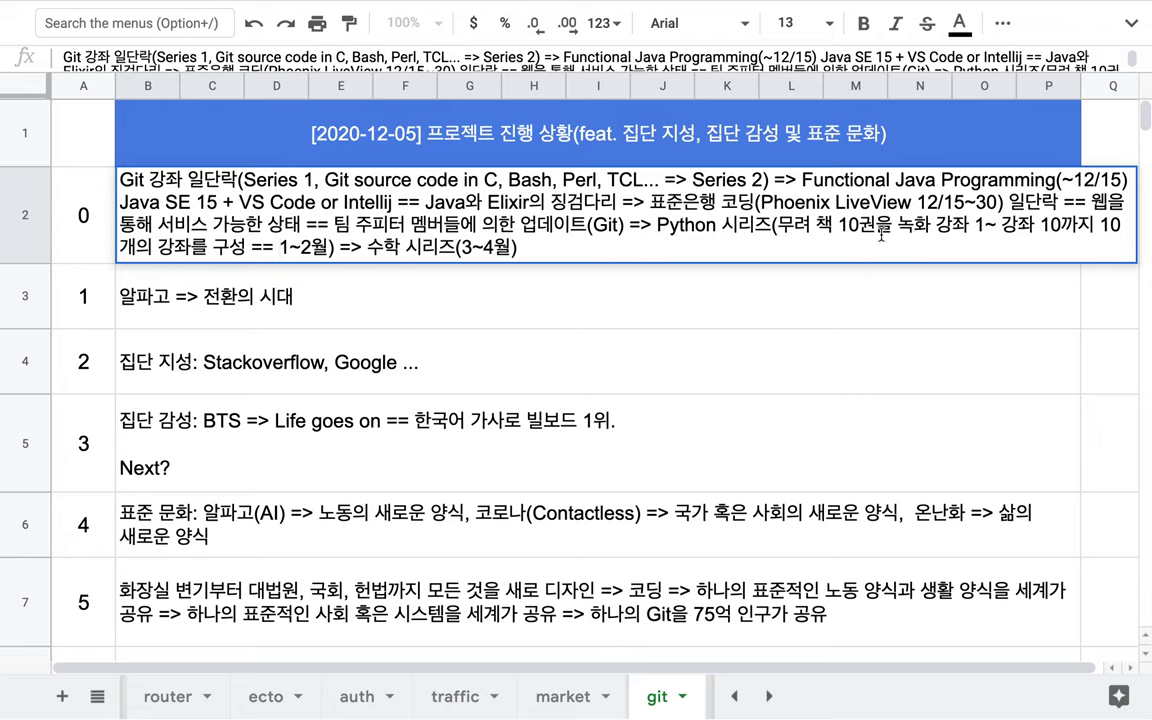
# Insert the book title "Python Crash Cource" after "책 10권" in the Python series note
pyautogui.moveTo(810, 228); pyautogui.dragTo(878, 229)
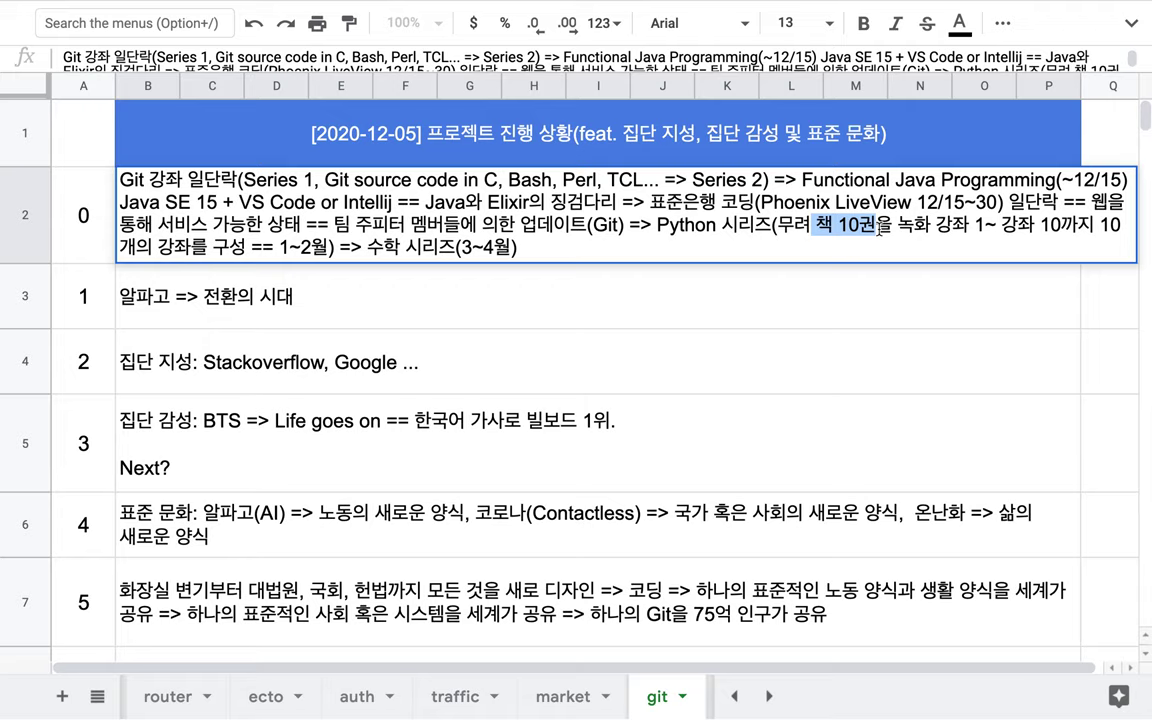
pyautogui.click(878, 229)
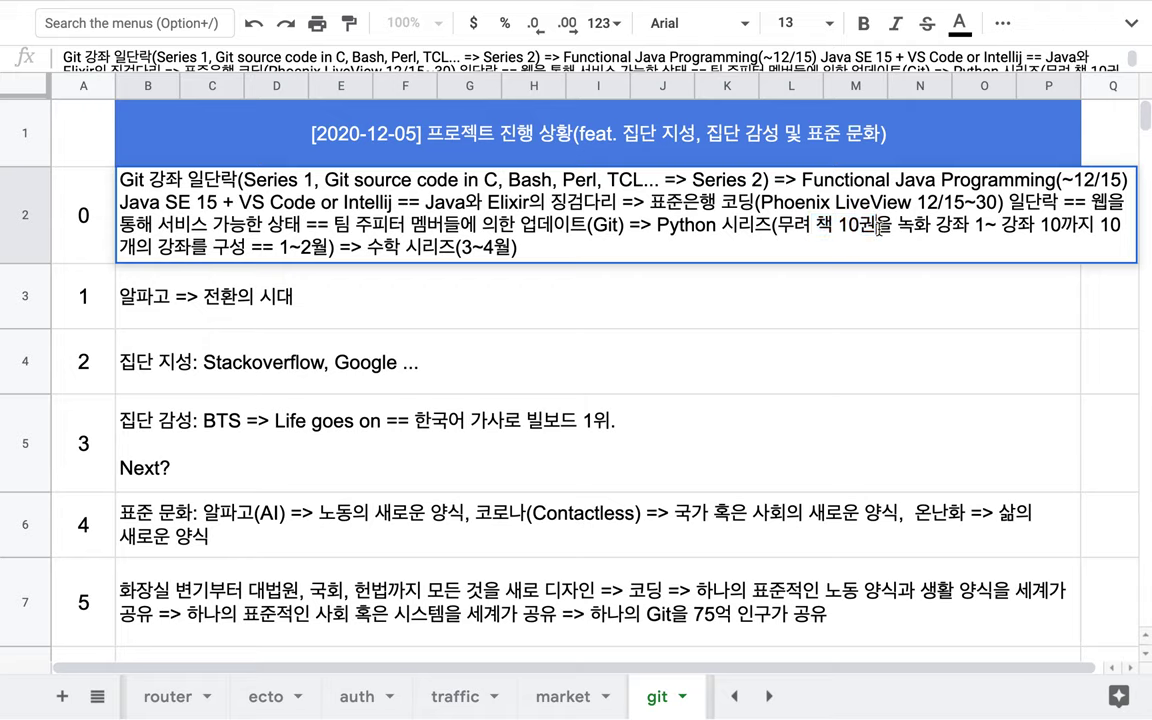
pyautogui.write('Python ')
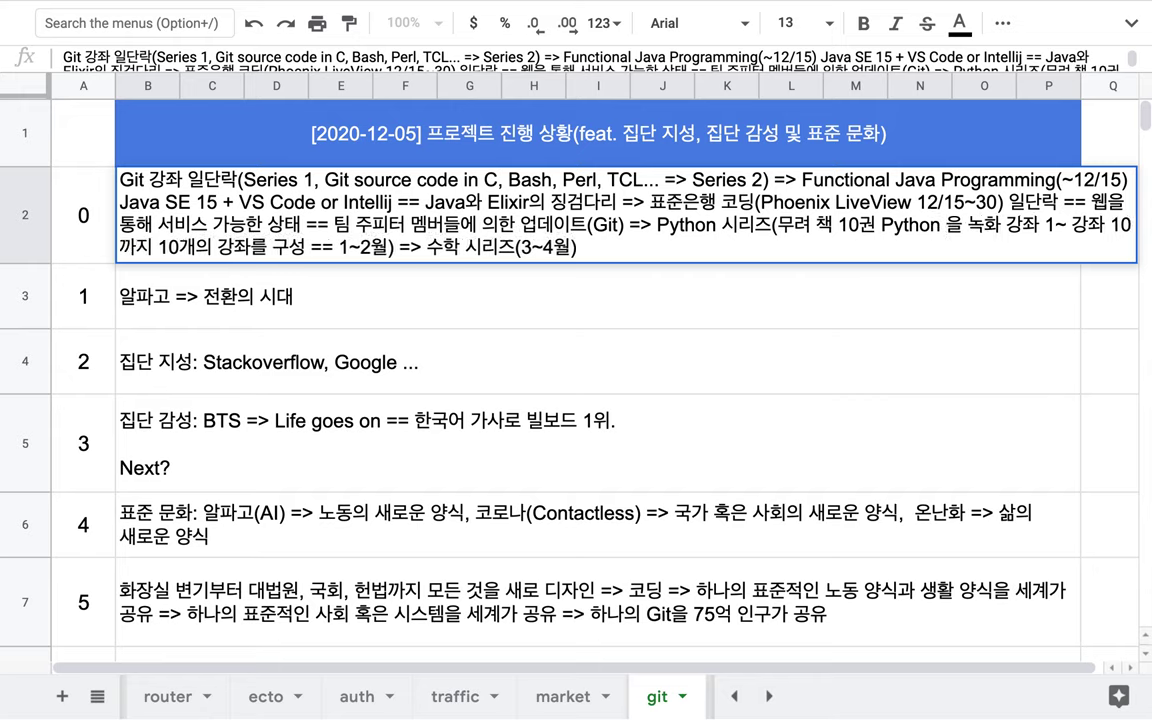
pyautogui.write('Crash C')
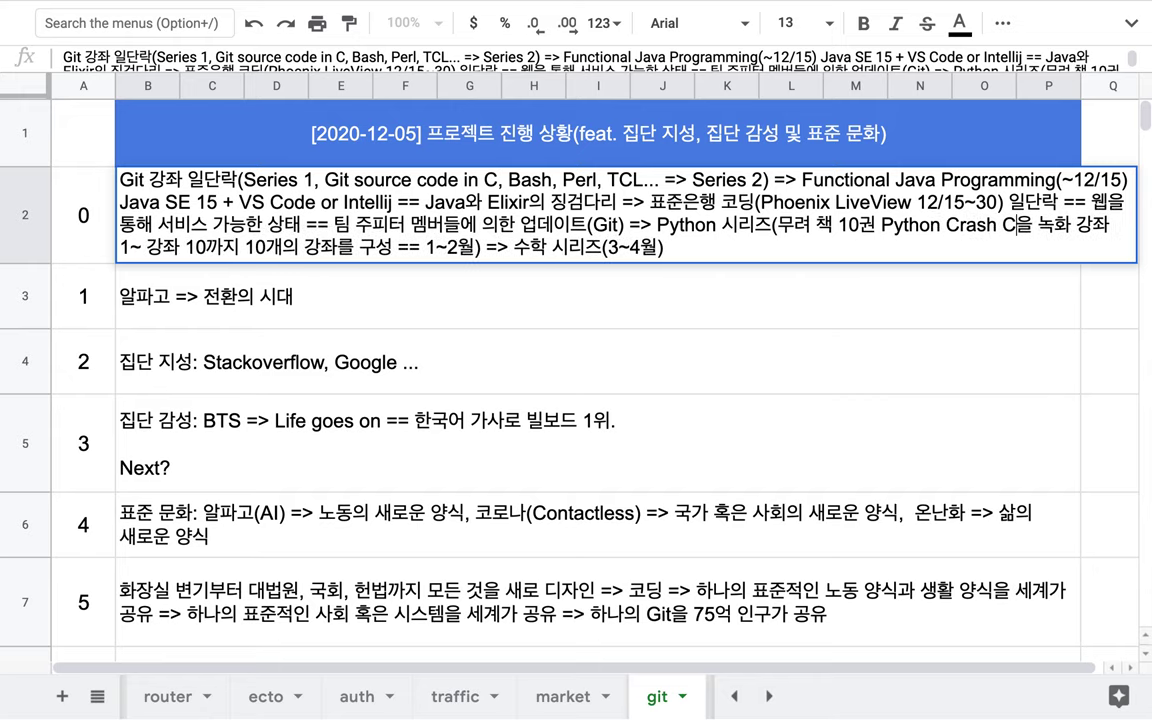
pyautogui.write('ource')
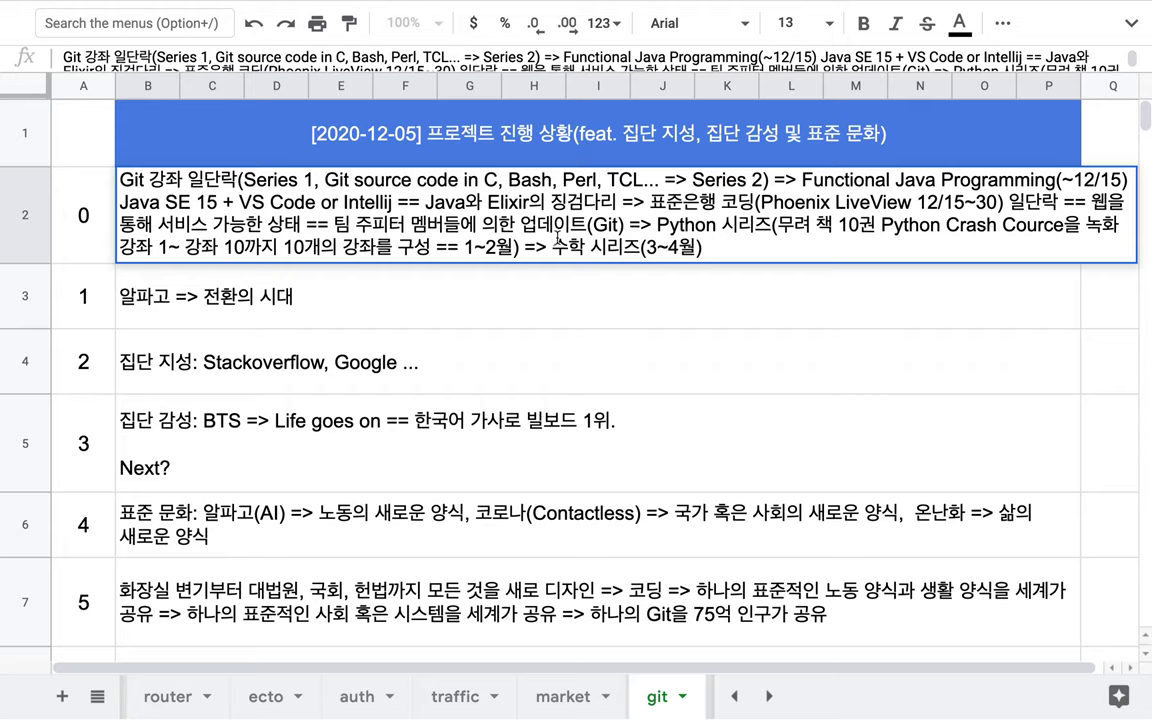
# Insert "Python Data Science" between "강좌 1~" and "강좌 10까지" in the Python series note
pyautogui.click(183, 251)
pyautogui.write('Python Da')
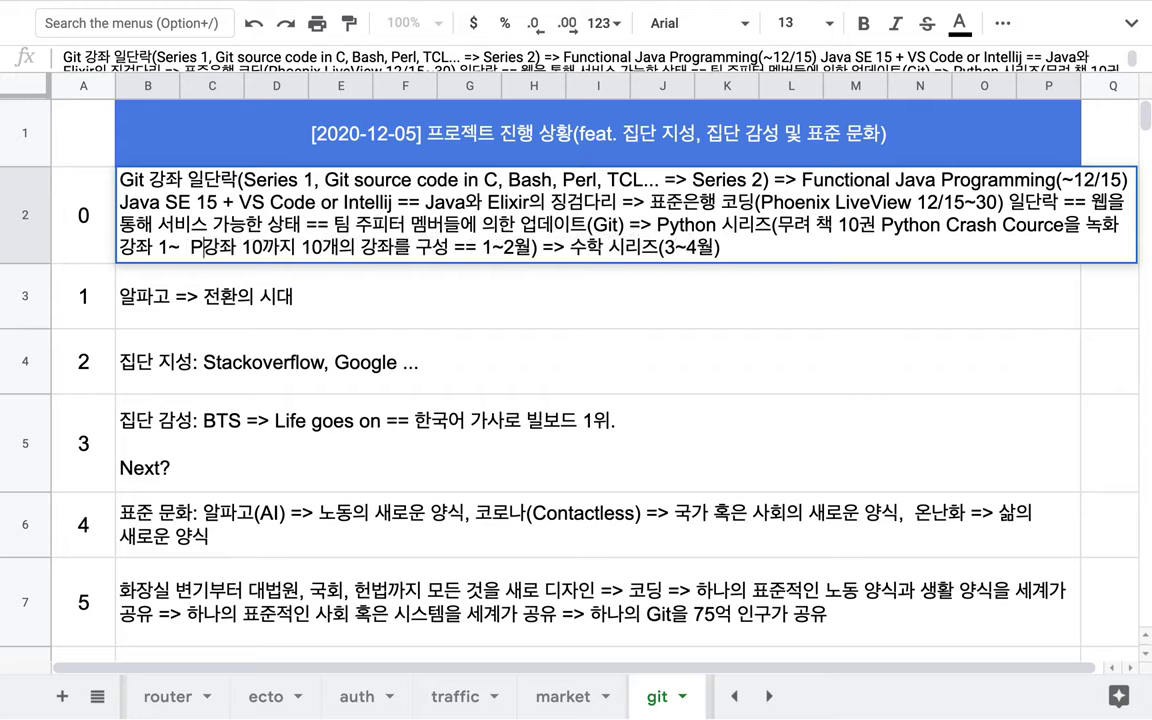
pyautogui.write('ta Sc')
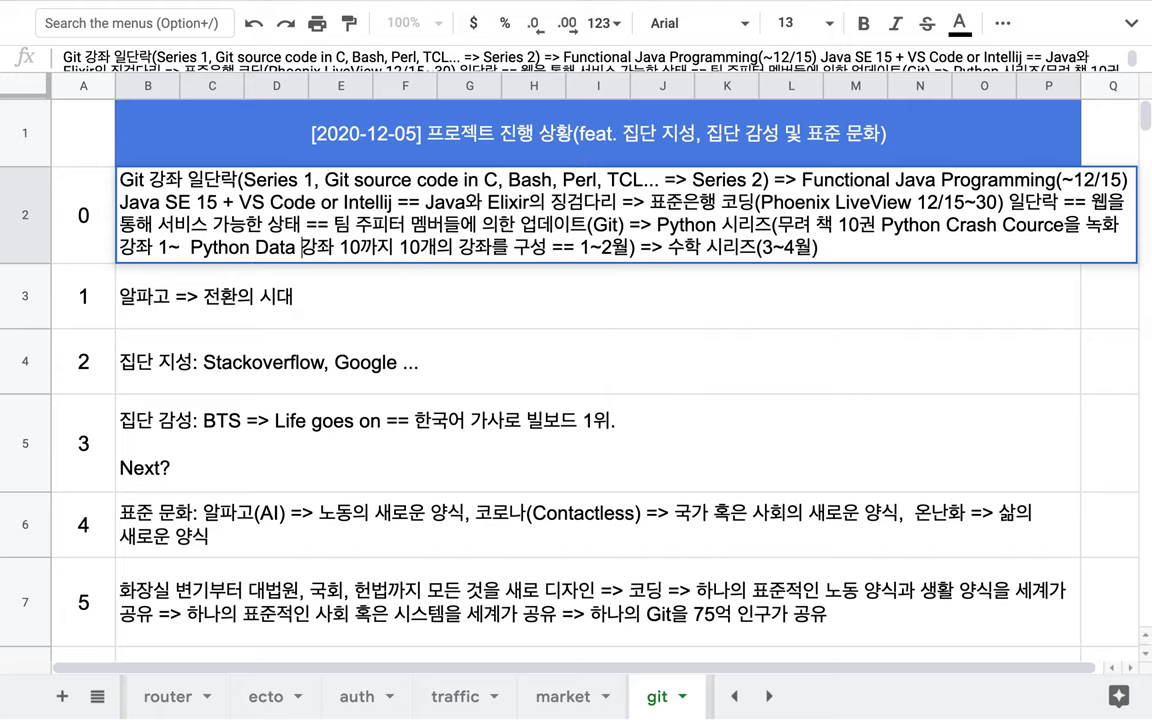
pyautogui.write('ien')
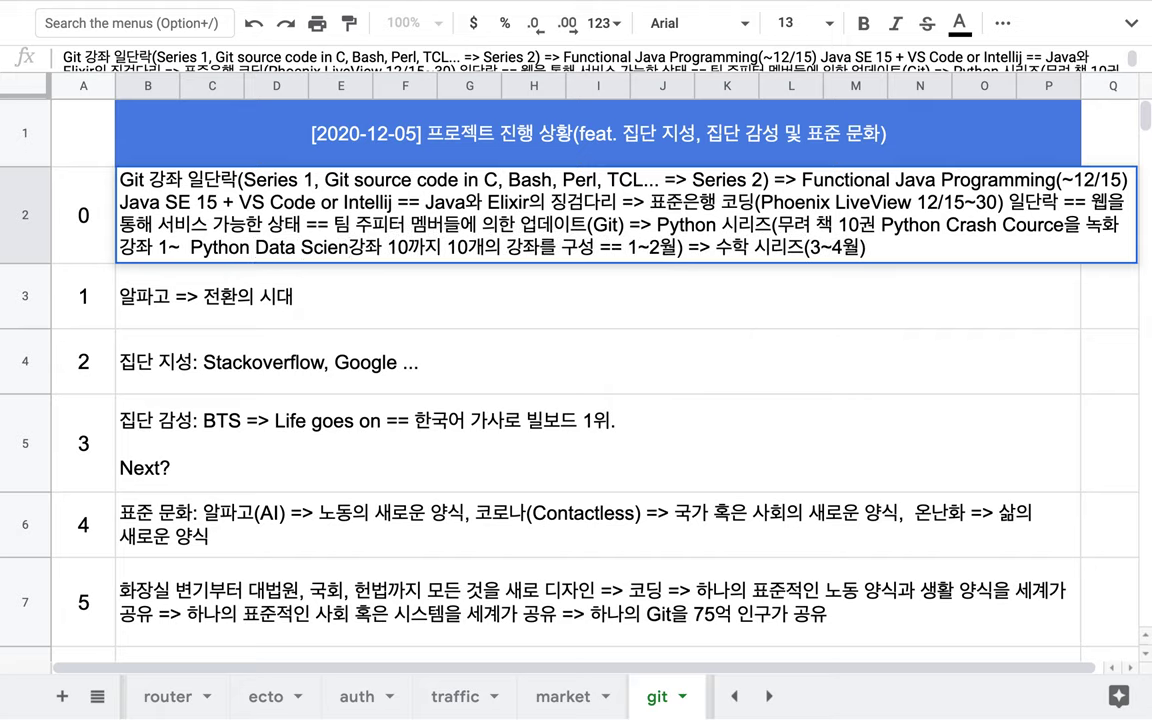
pyautogui.write('ce')
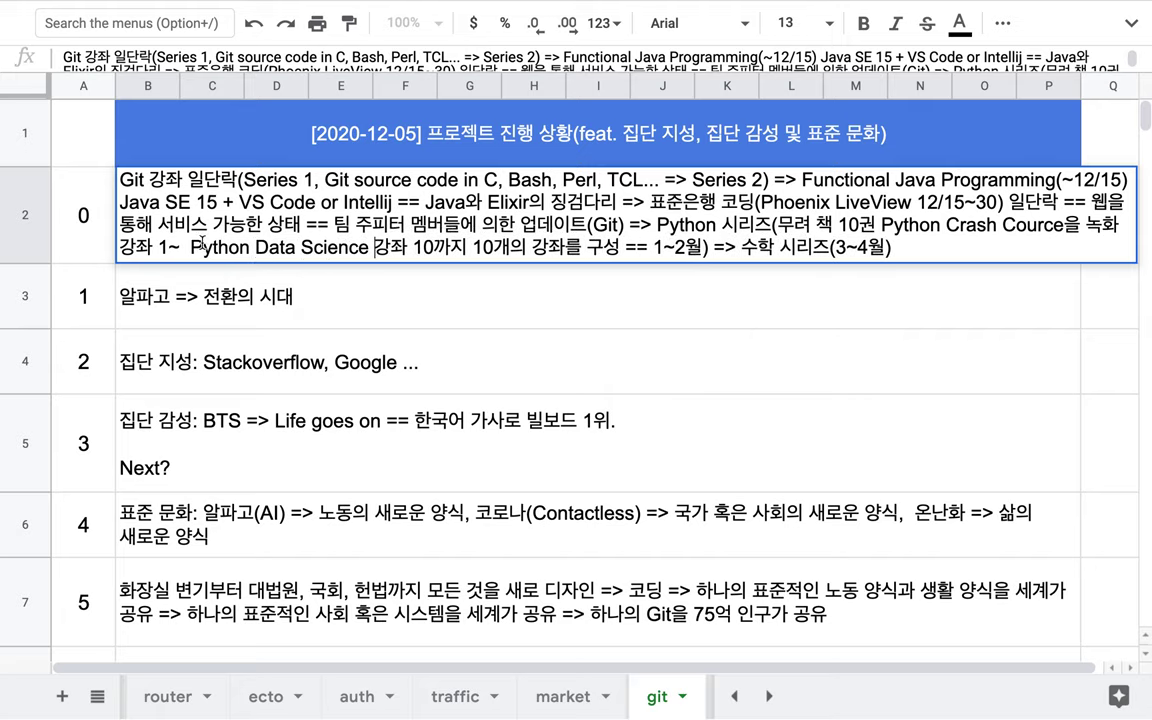
# Review the "Python Data Science", "Python Crash Cource" and "강좌 10" parts of the roadmap text by highlighting them
pyautogui.moveTo(190, 246); pyautogui.dragTo(372, 244)
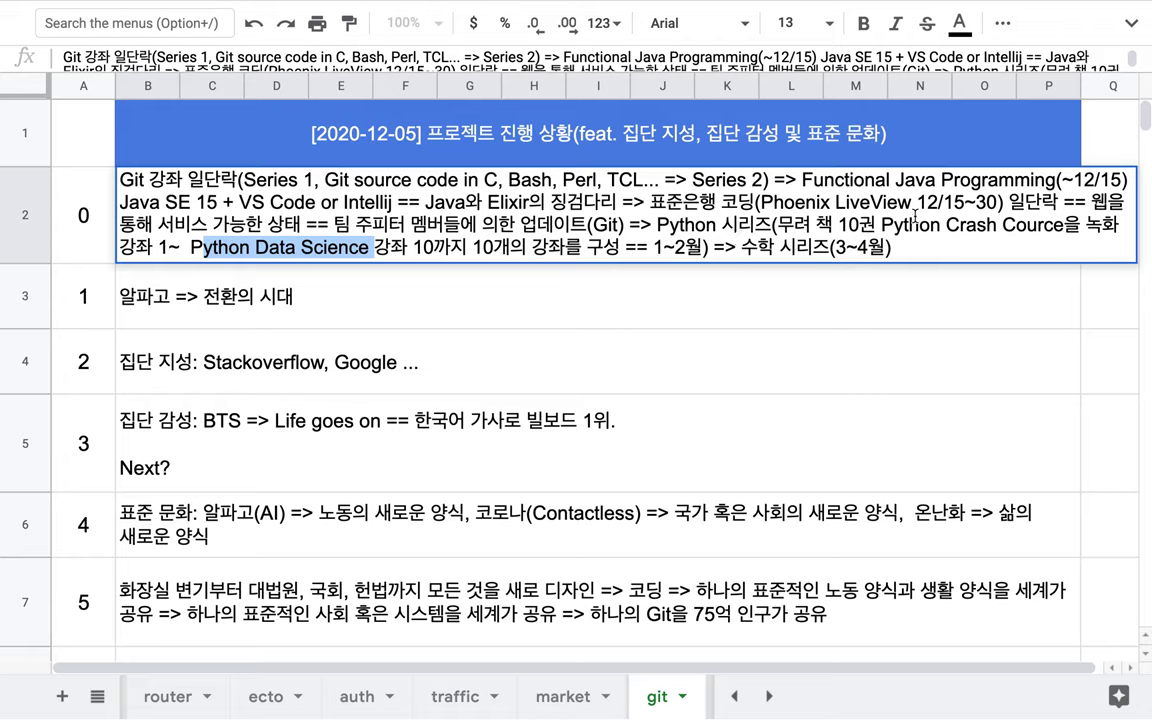
pyautogui.click(800, 225)
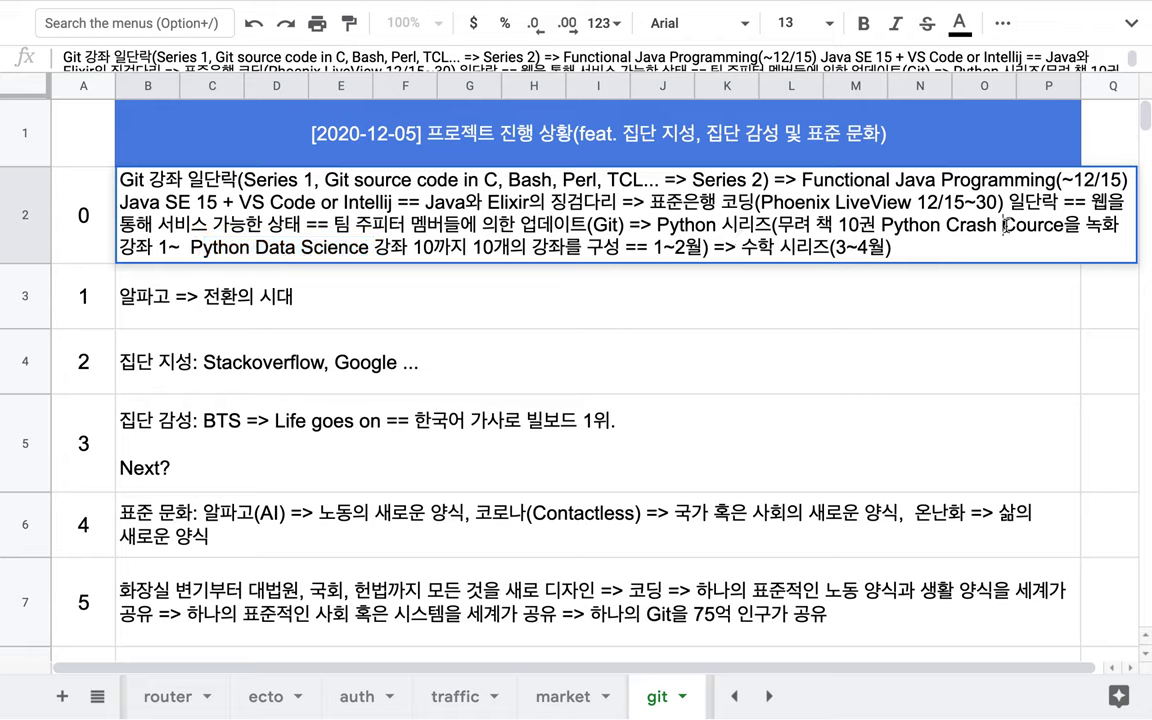
pyautogui.moveTo(881, 225); pyautogui.dragTo(1062, 228)
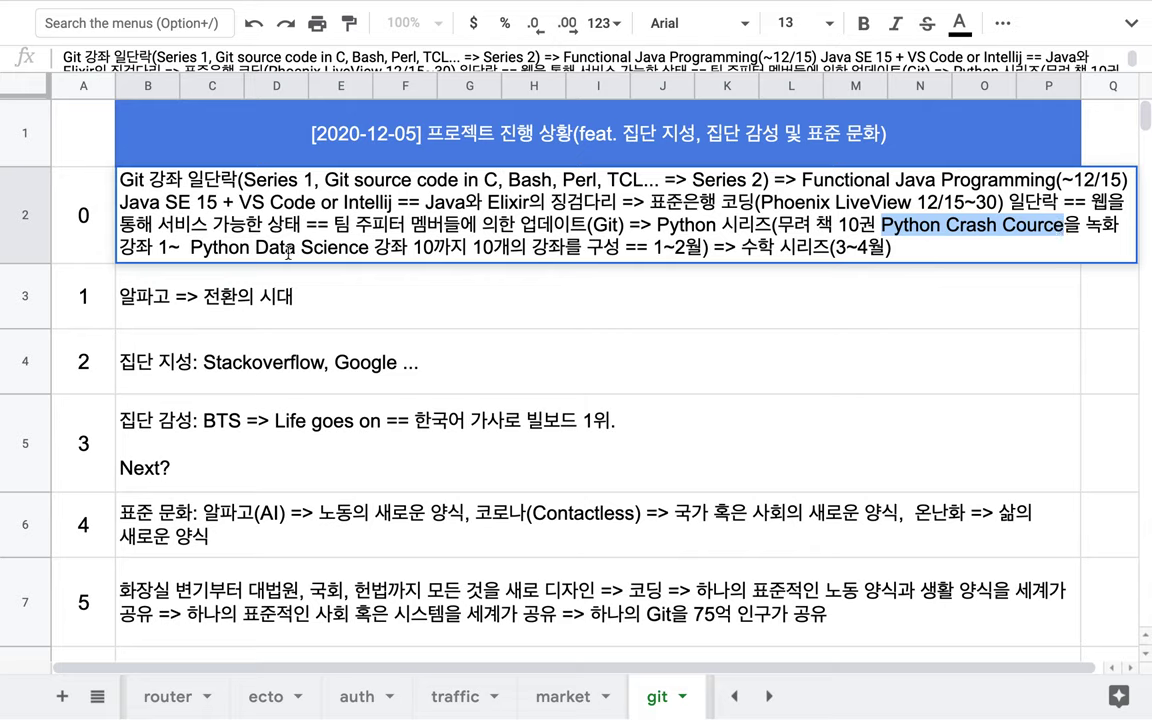
pyautogui.moveTo(374, 247); pyautogui.dragTo(441, 247)
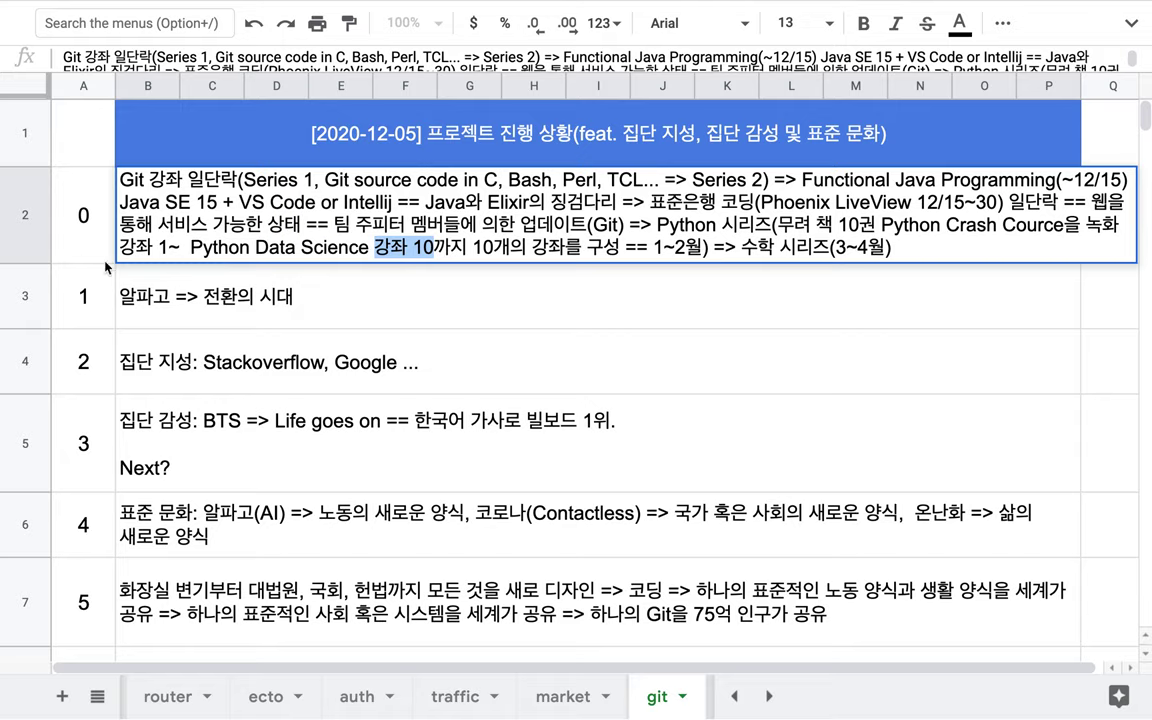
# Increase the height of row 2 by about 40 pixels to leave room for more roadmap text
pyautogui.moveTo(46, 263); pyautogui.dragTo(46, 308)
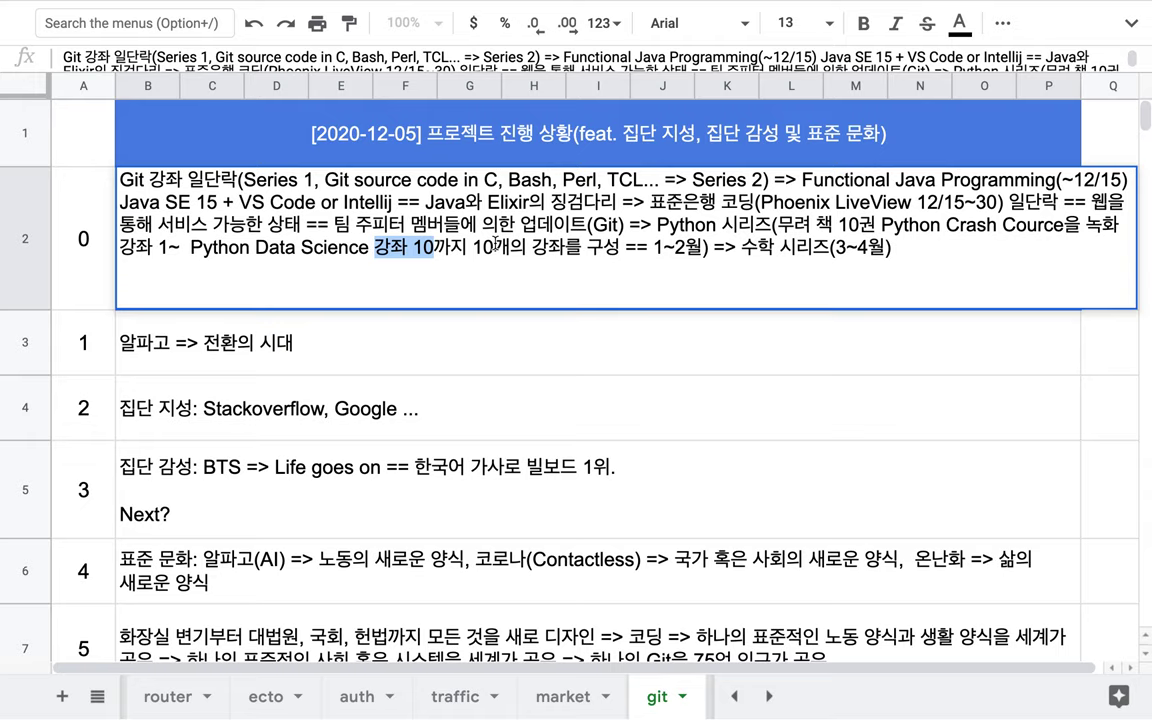
pyautogui.doubleClick(536, 244)
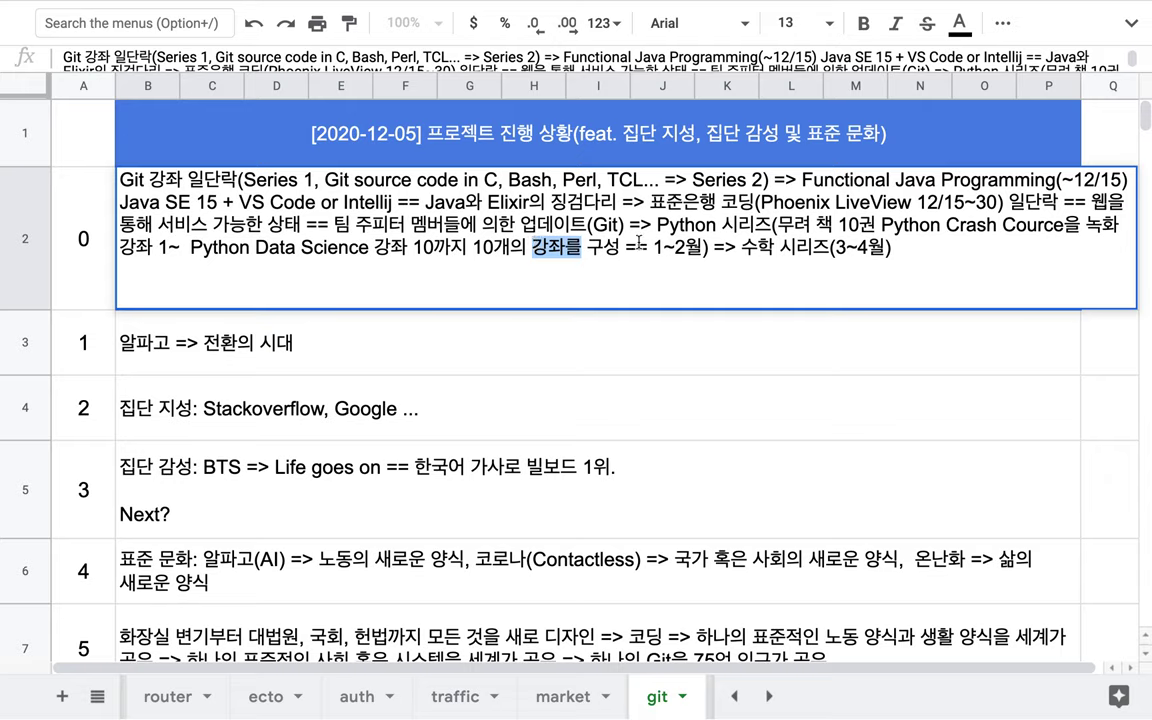
pyautogui.click(707, 247)
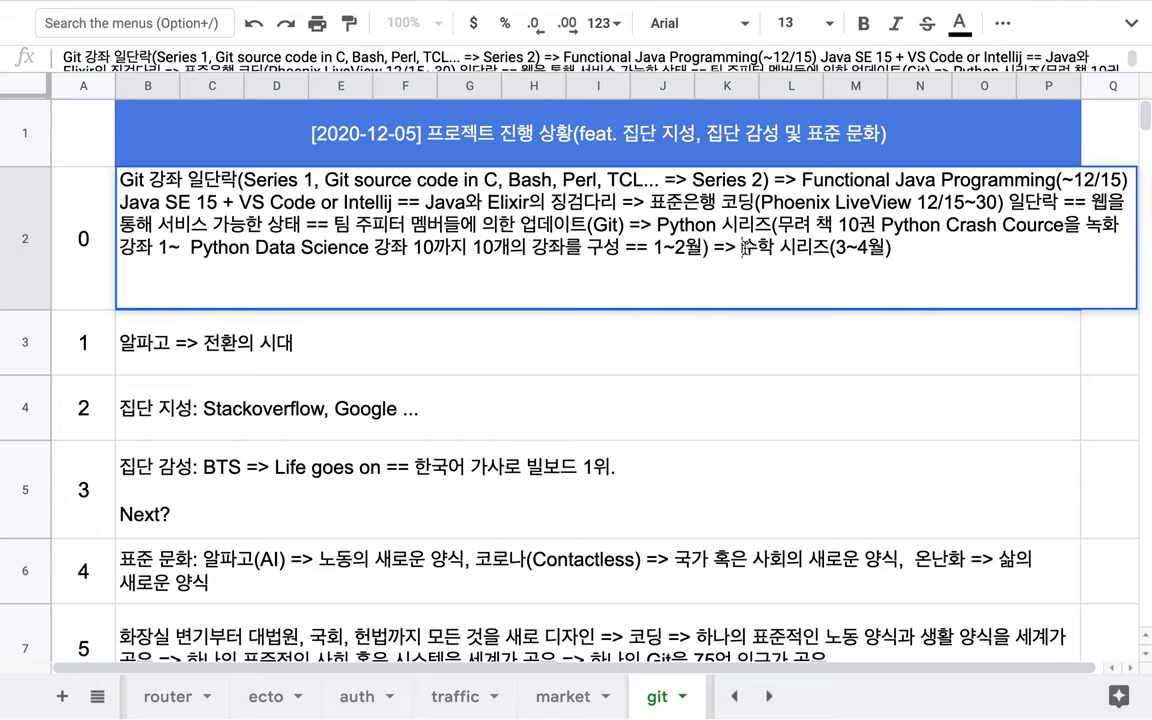
# Insert "초등~ 중등," before "3~4월" inside the parentheses after "수학 시리즈"
pyautogui.moveTo(743, 247); pyautogui.dragTo(895, 245)
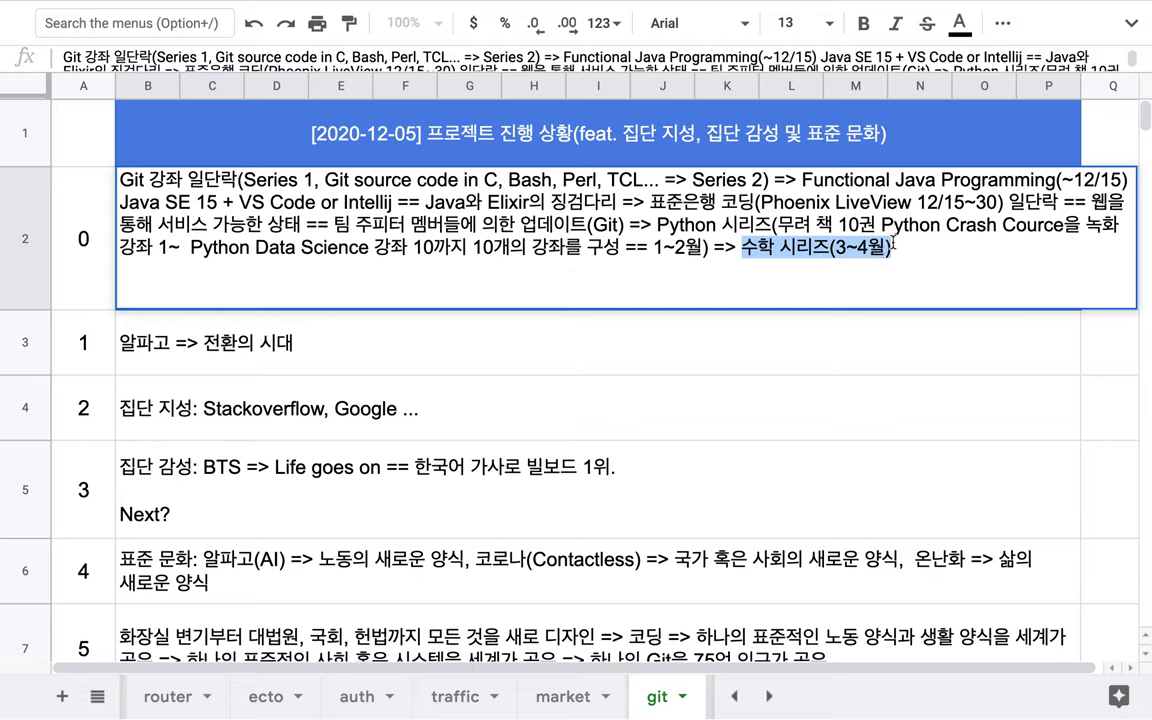
pyautogui.click(838, 252)
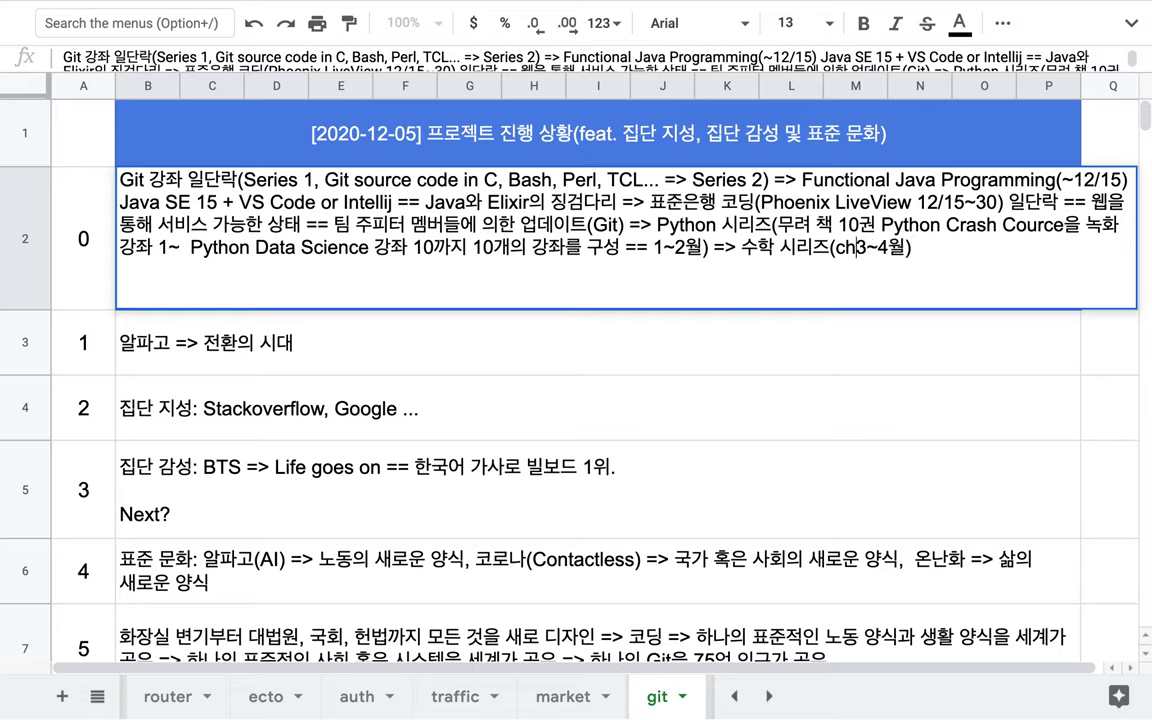
pyautogui.write('초등')
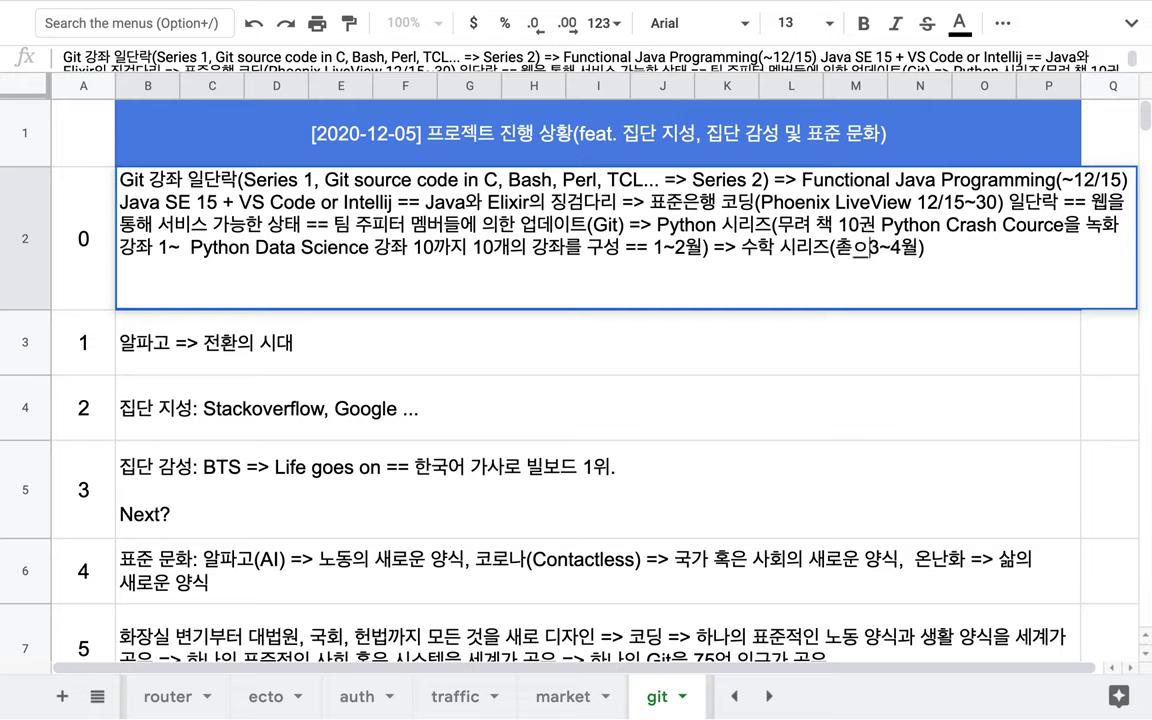
pyautogui.write('~ 중등')
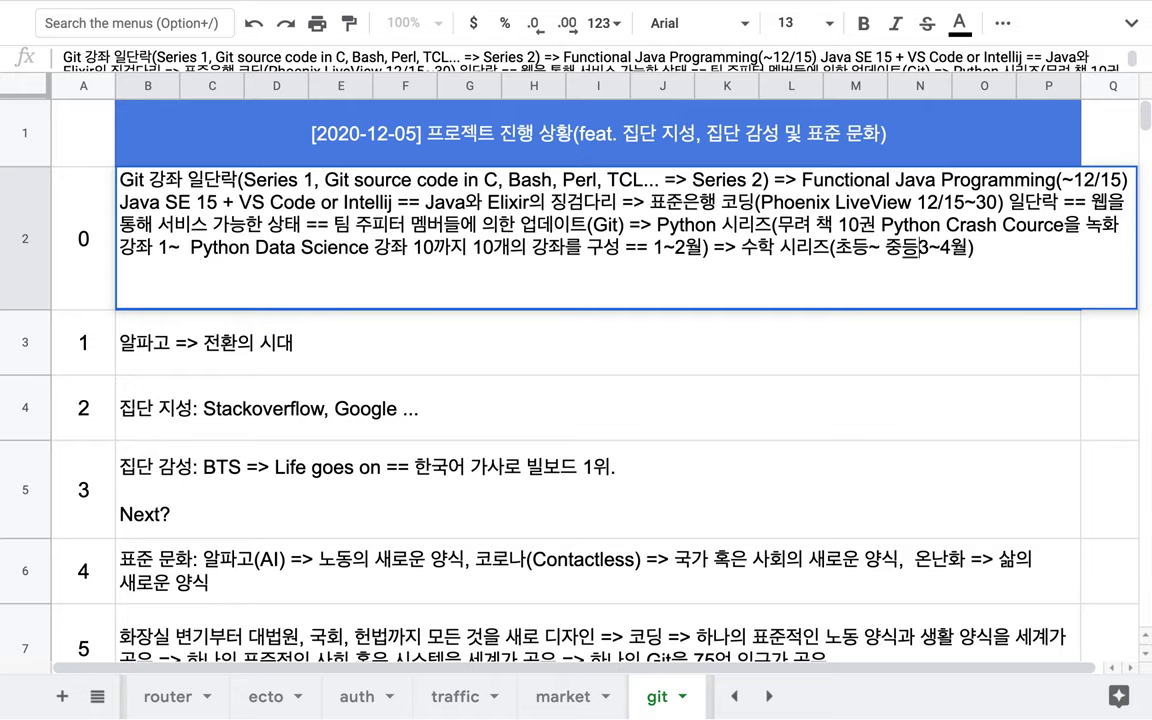
pyautogui.write(',')
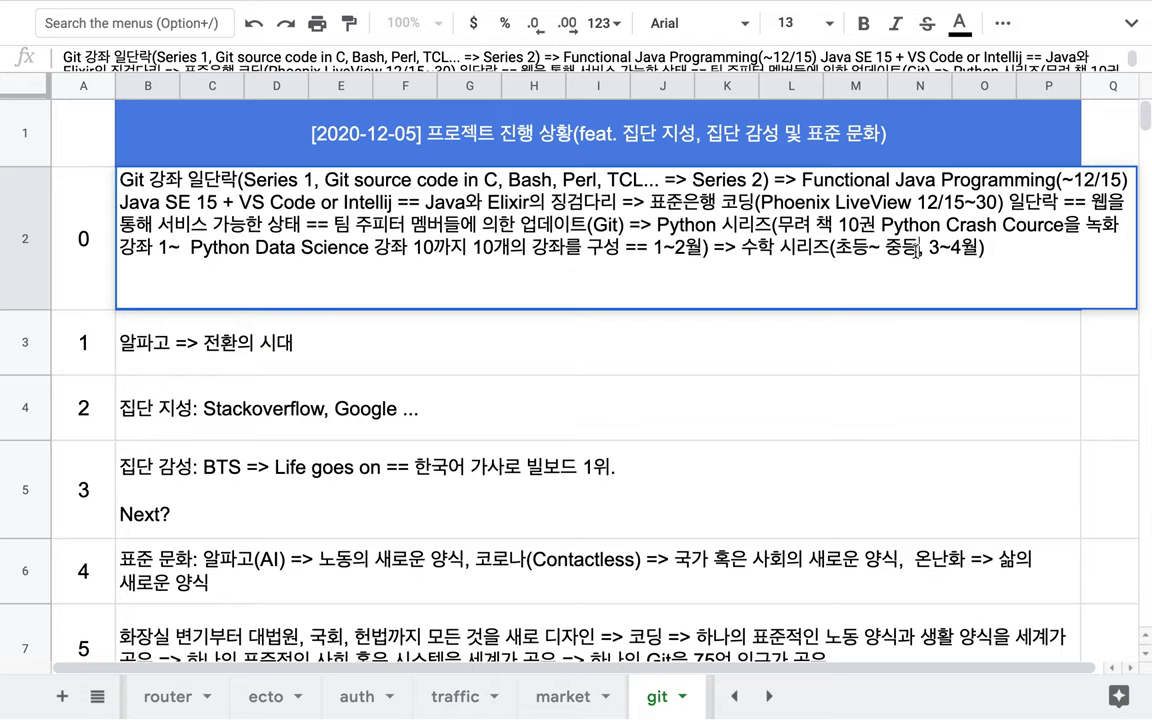
# Extend the parentheses after "수학 시리즈" in B2 to read "초등~ 중등까지 완료, 고교~대학 수학 3~4월"
pyautogui.write('까지 완료')
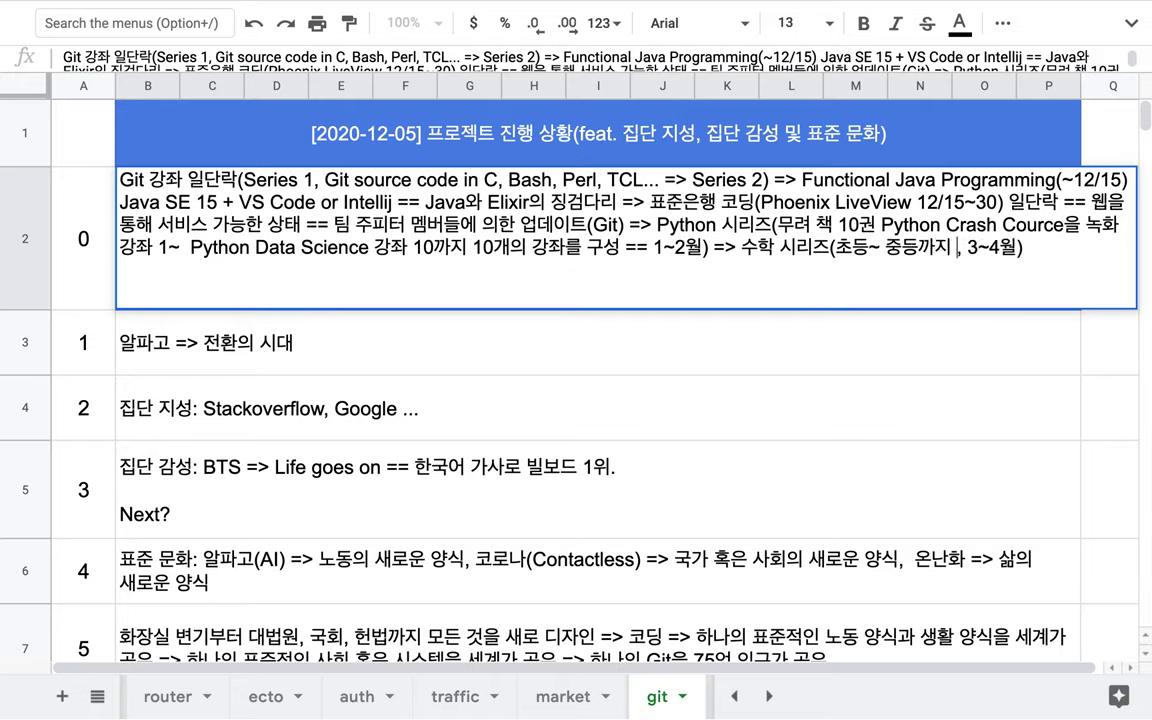
pyautogui.press('Right')
pyautogui.press('Right')
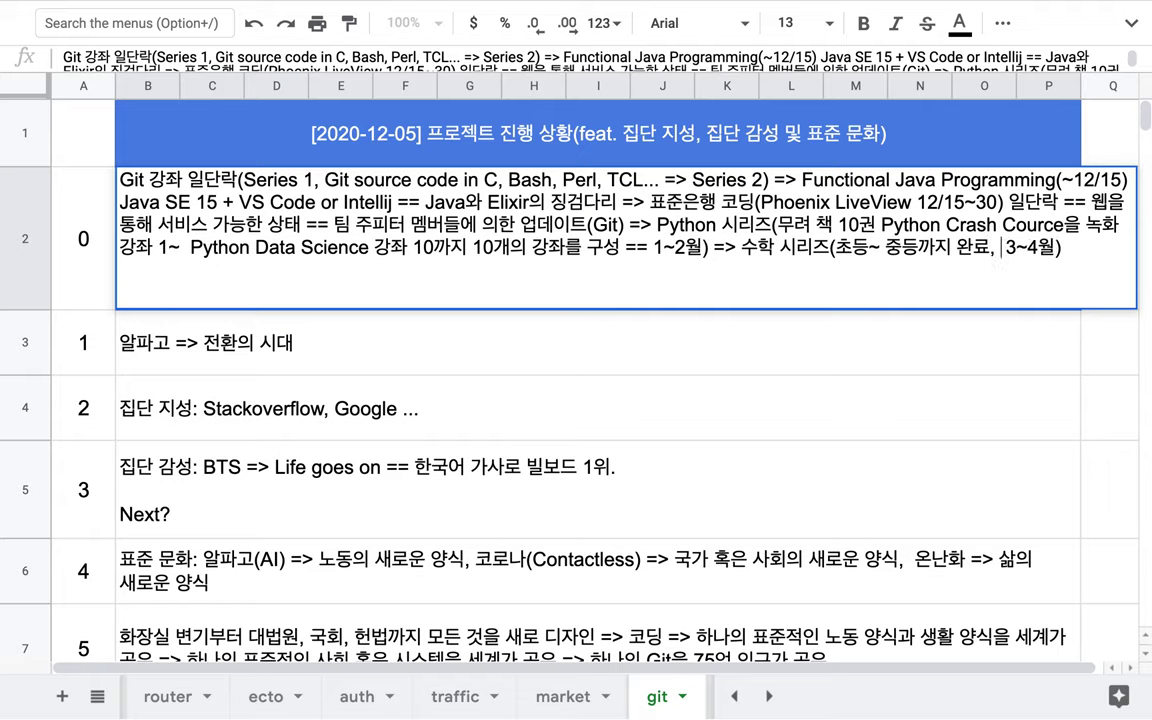
pyautogui.write('고교 ')
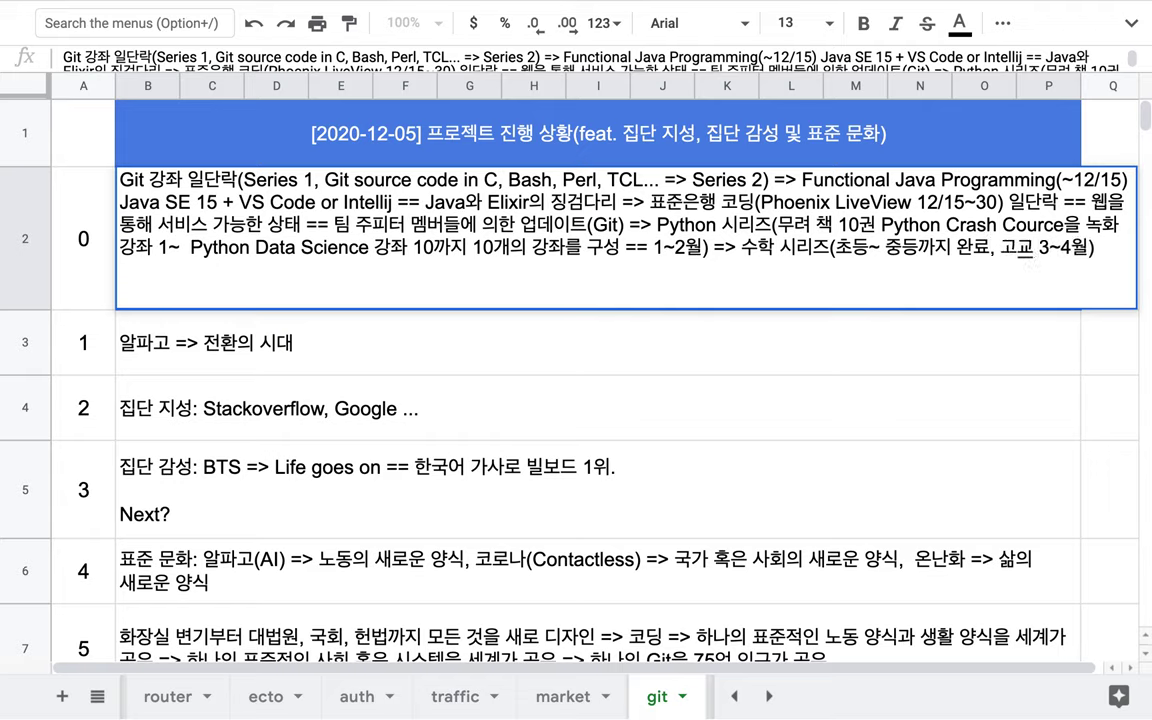
pyautogui.write('~대학')
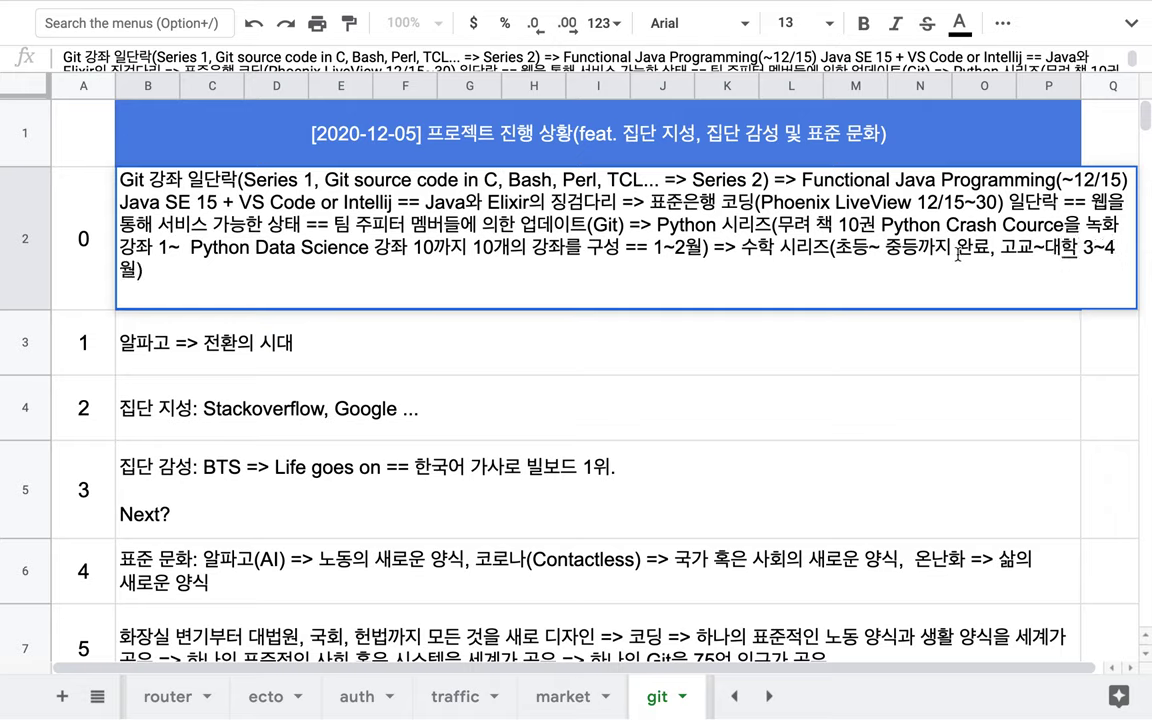
pyautogui.moveTo(1001, 248); pyautogui.dragTo(1086, 250)
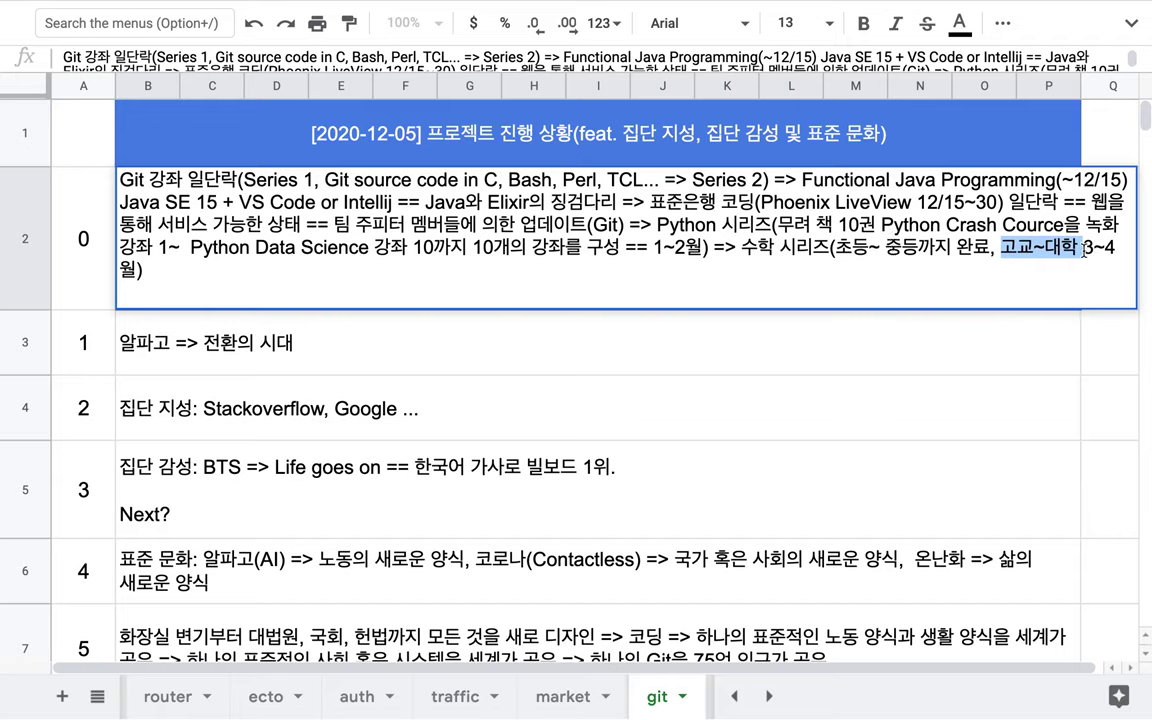
pyautogui.click(1086, 250)
pyautogui.write('수학')
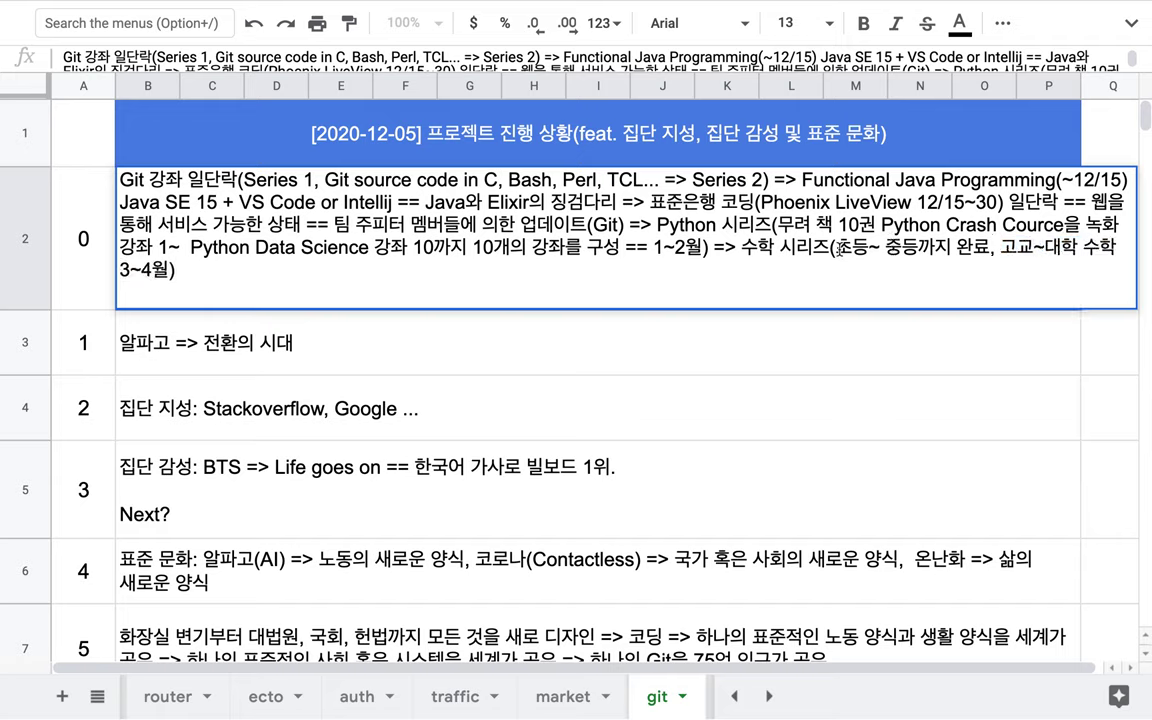
# Append "== DS, ML, Functional Programming" after the closing parenthesis of the 수학 시리즈 note in B2
pyautogui.moveTo(835, 248); pyautogui.dragTo(1001, 250)
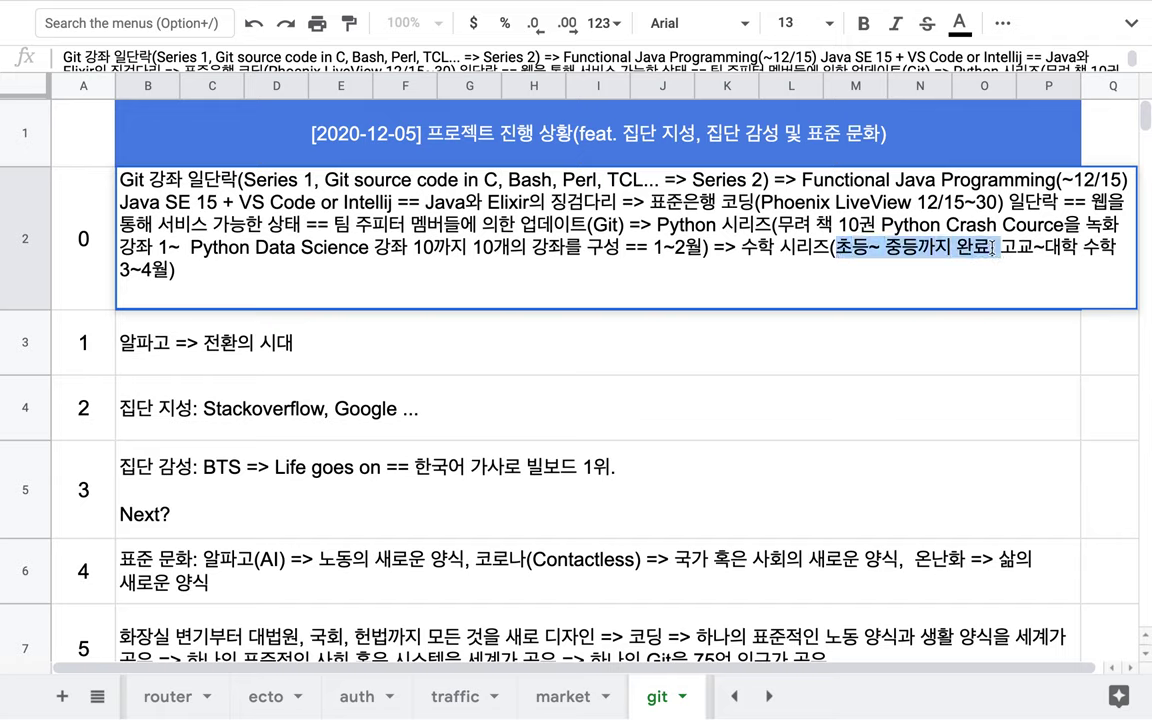
pyautogui.moveTo(741, 250); pyautogui.dragTo(835, 255)
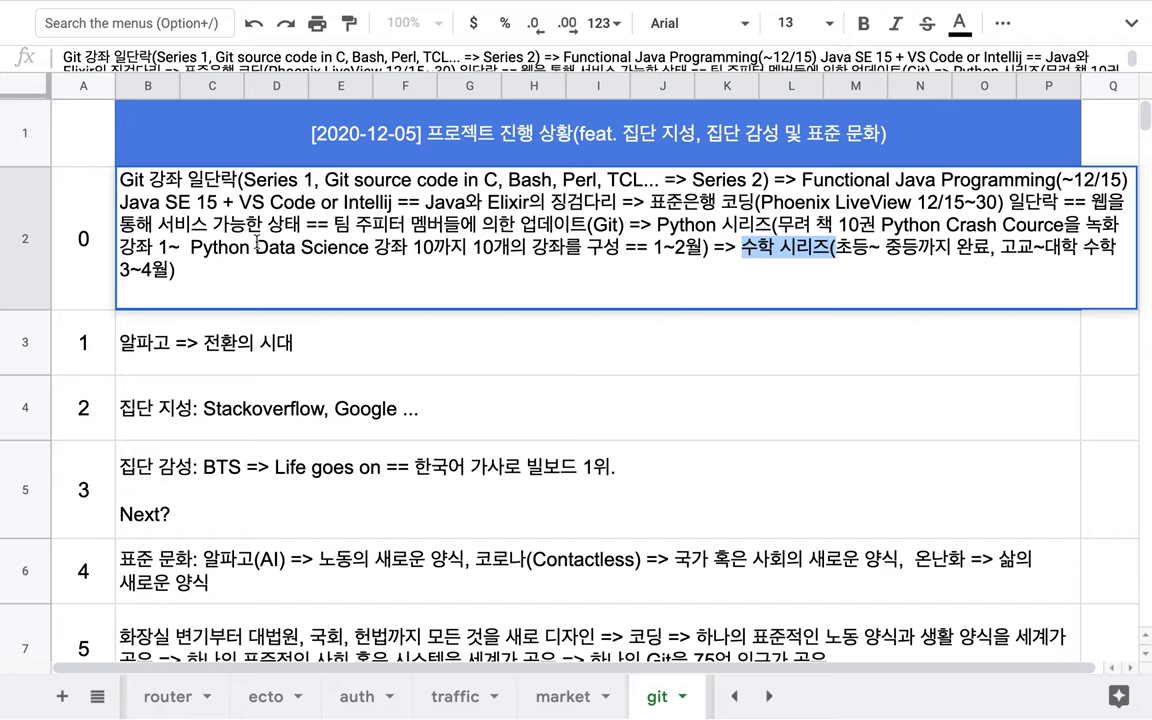
pyautogui.moveTo(256, 247); pyautogui.dragTo(373, 244)
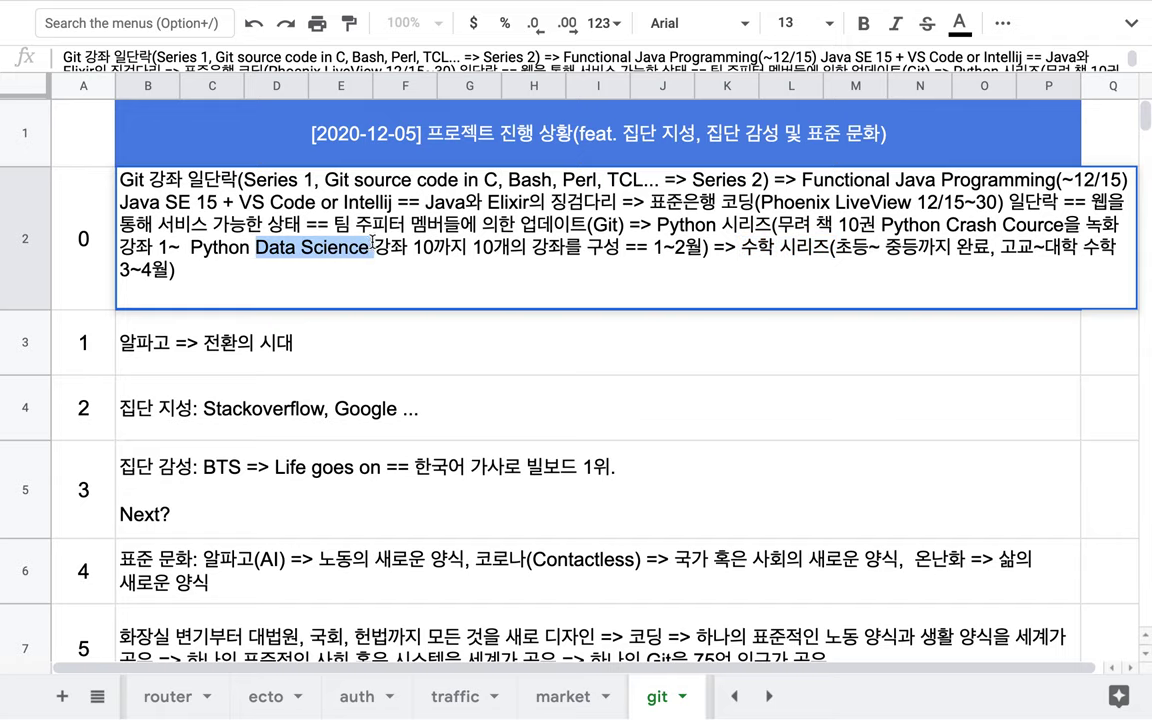
pyautogui.click(331, 269)
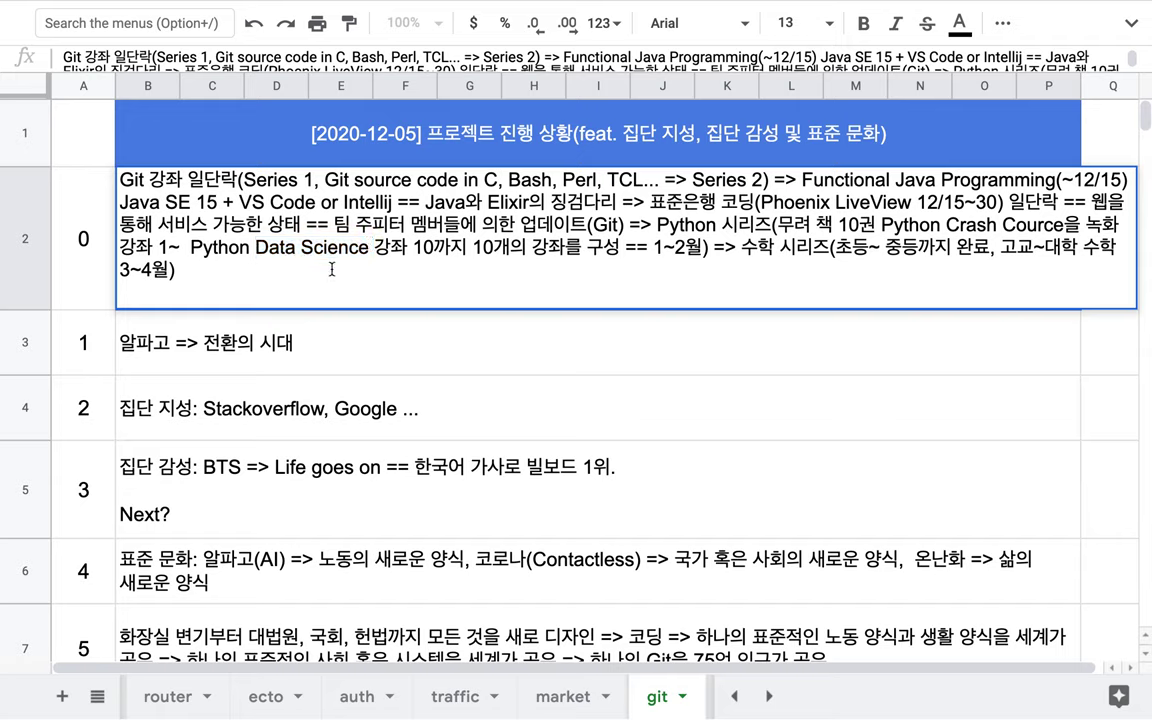
pyautogui.write('== DS, ML, F')
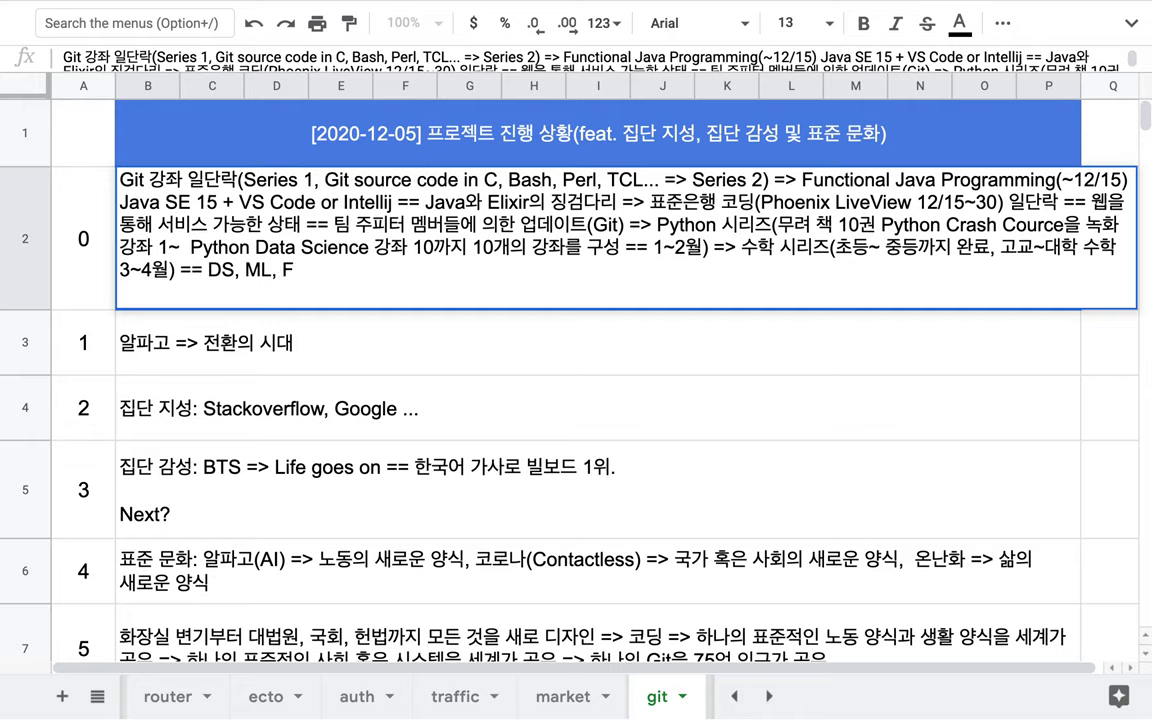
pyautogui.write('unctional ')
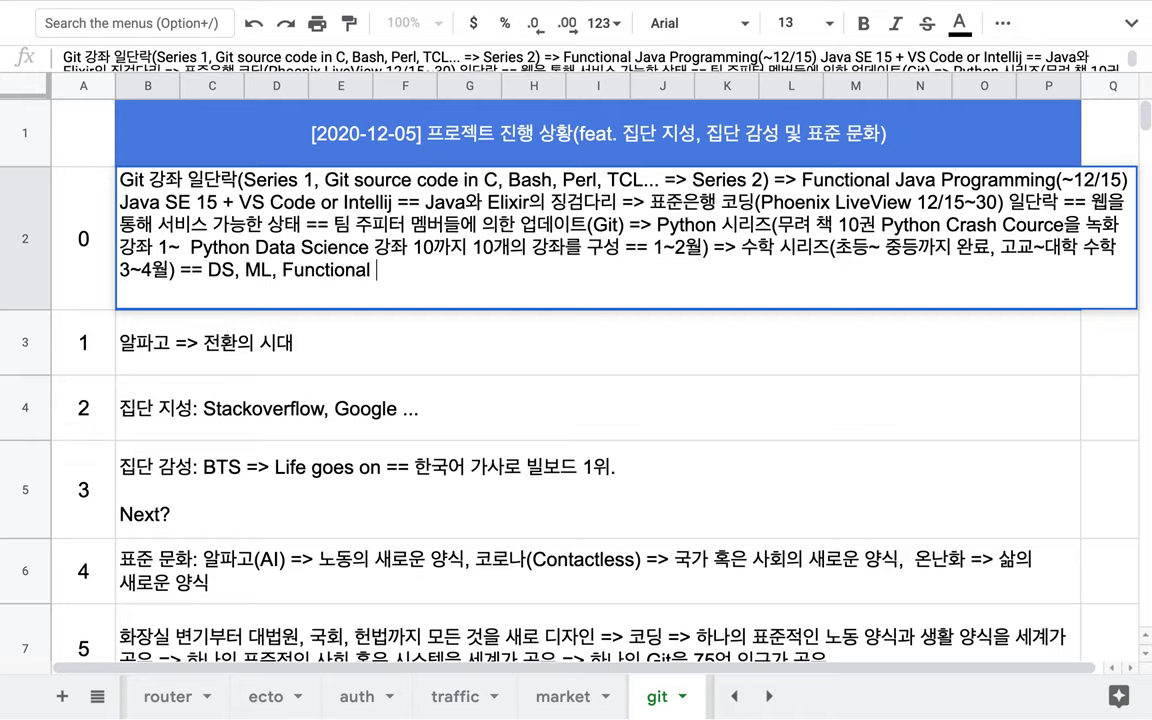
pyautogui.write('Programming')
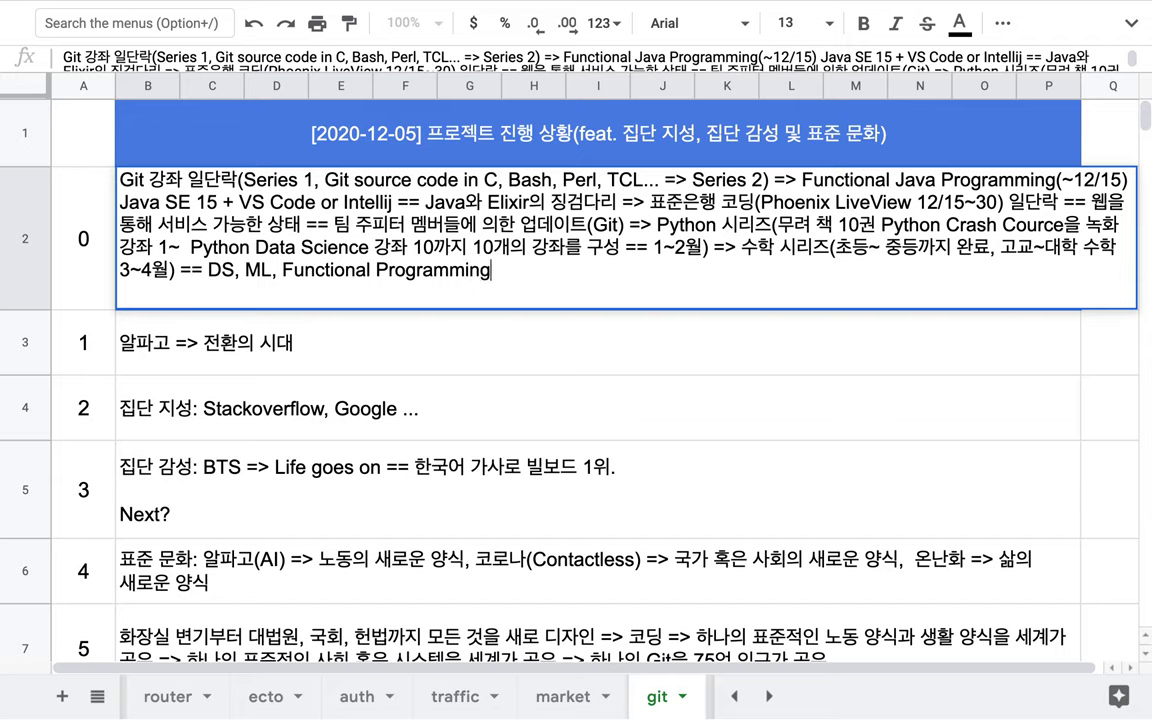
# Continue the roadmap text after "Functional Programming" with ". 굉장히 논리적, 결과보다 과정,"
pyautogui.moveTo(281, 270); pyautogui.dragTo(548, 260)
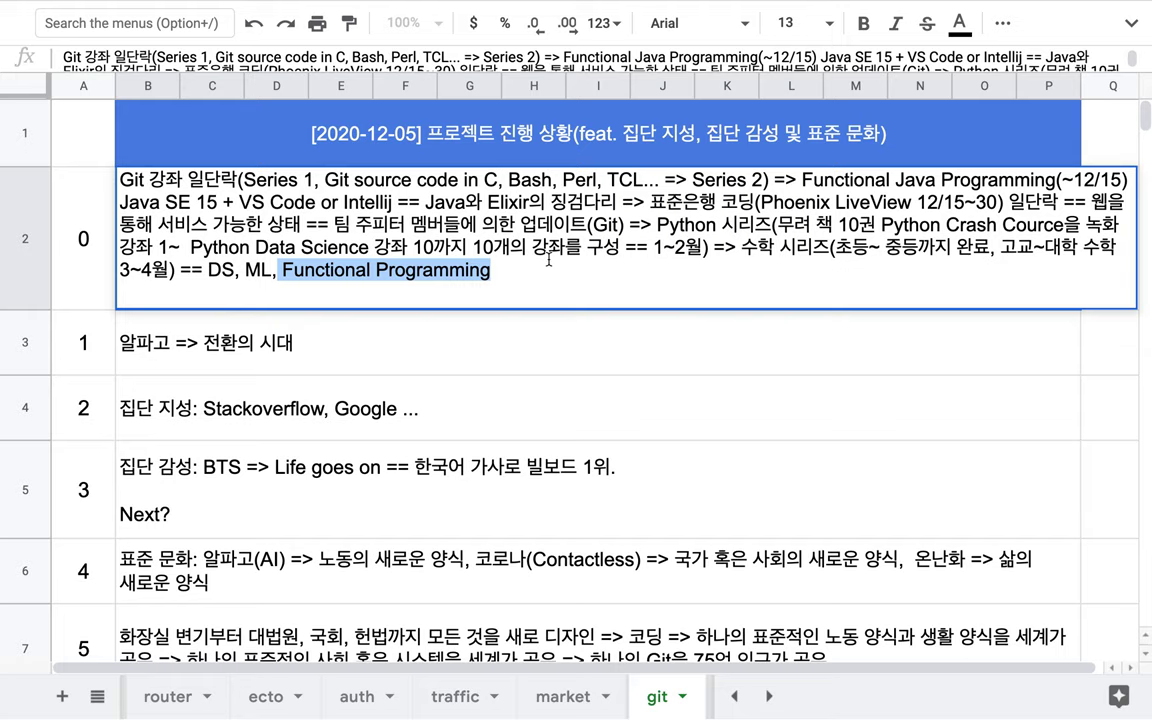
pyautogui.moveTo(836, 247); pyautogui.dragTo(990, 250)
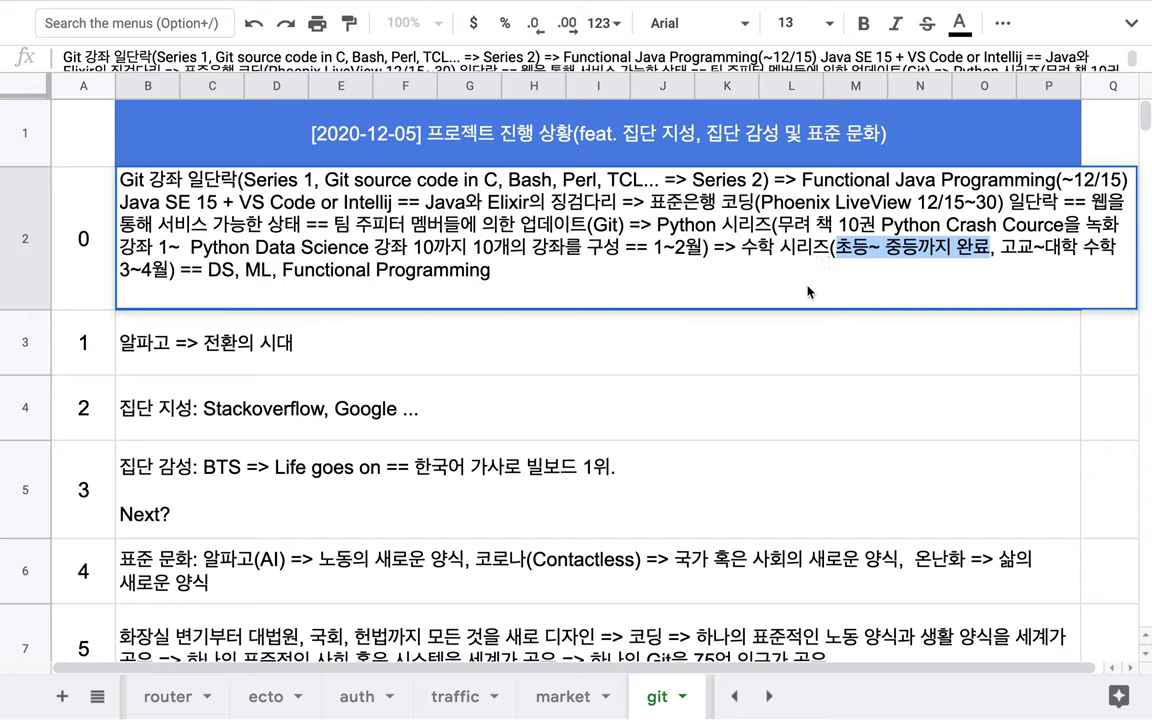
pyautogui.click(777, 282)
pyautogui.write('. rh')
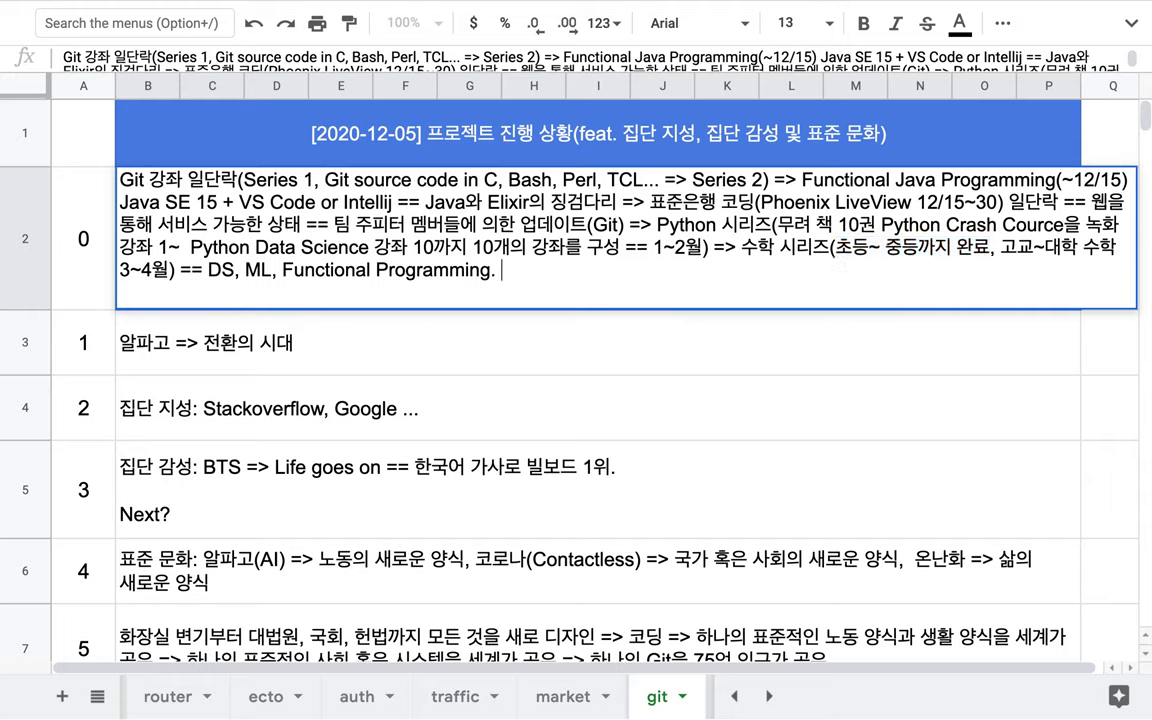
pyautogui.press('BackSpace')
pyautogui.press('BackSpace')
pyautogui.write('ㄱ굉장히 논릱')
pyautogui.write('적')
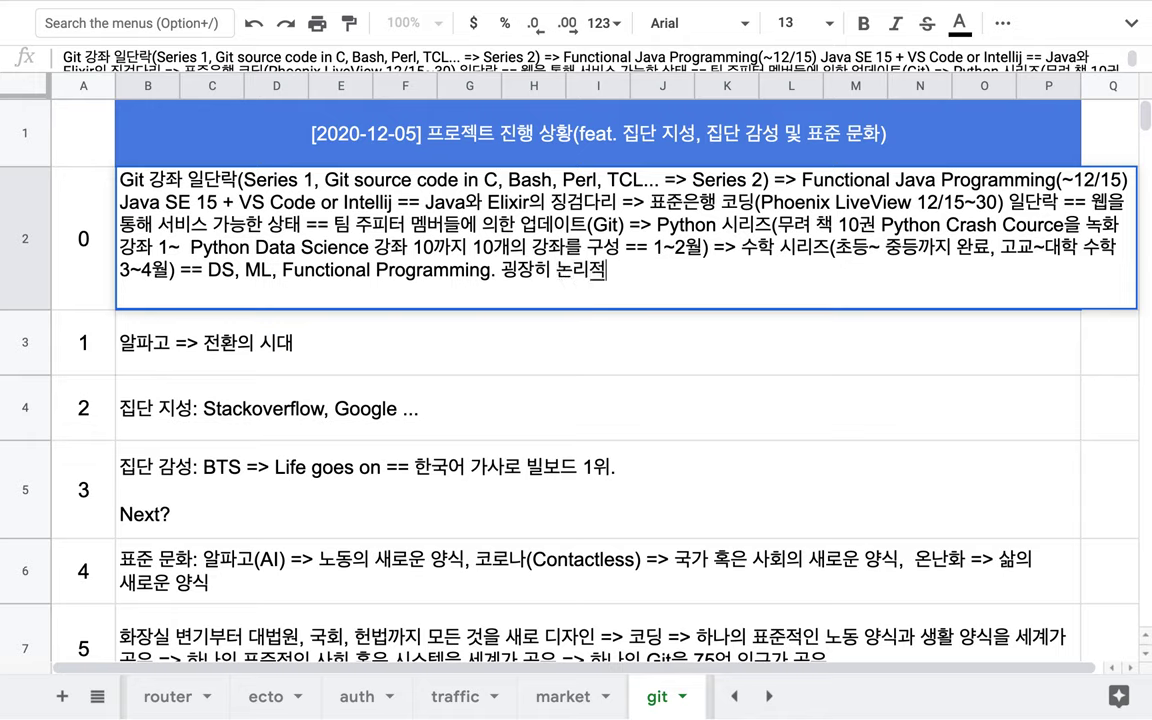
pyautogui.write(', 결과보다 고')
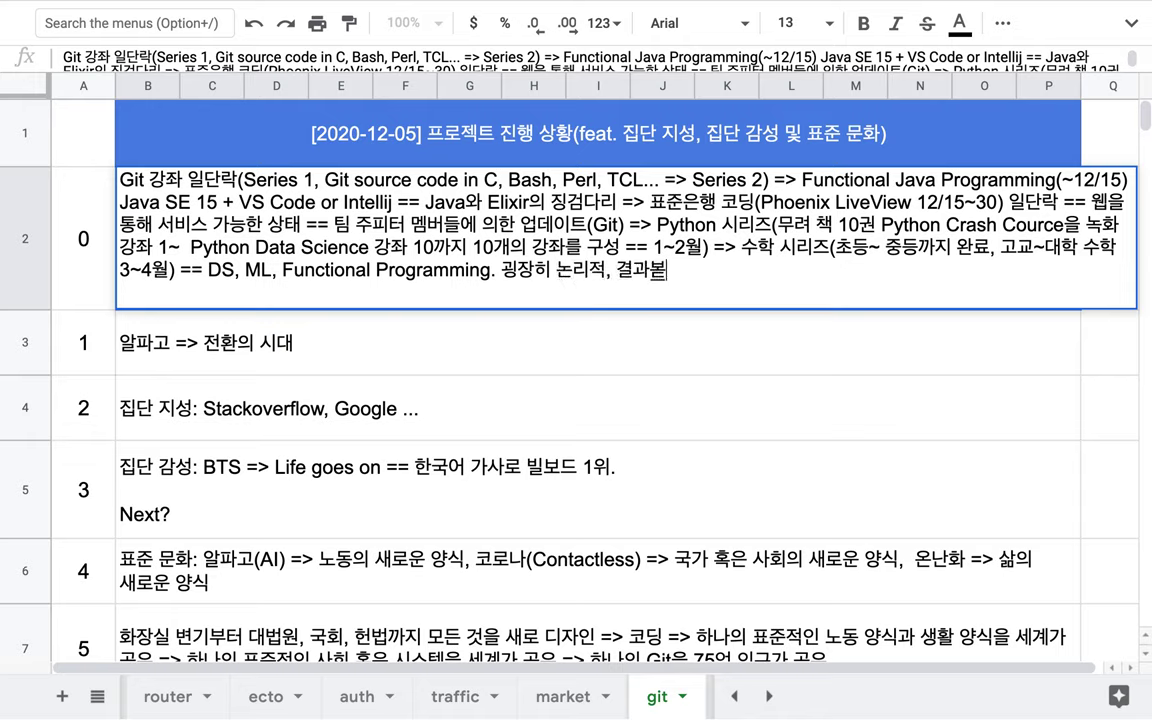
pyautogui.write('과정')
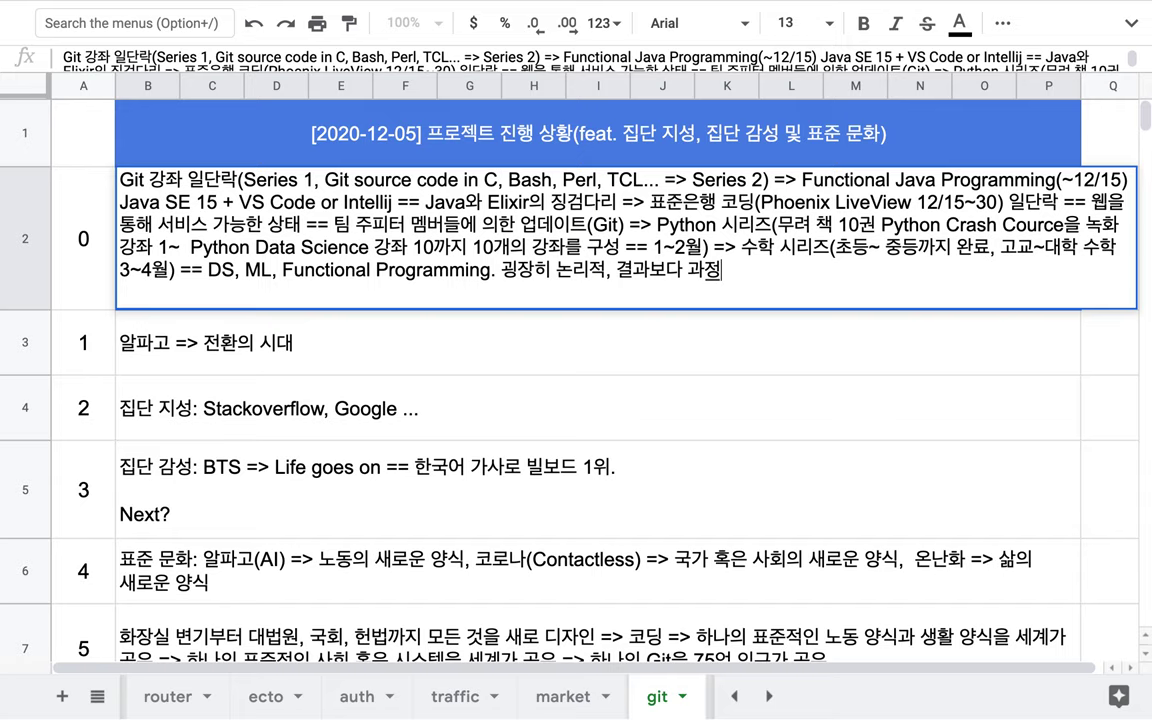
pyautogui.write(',')
# Add the example equations "x = 2 + 2, x = 4" at the end of the roadmap text after "과정,"
pyautogui.write('x = 2+ 2')
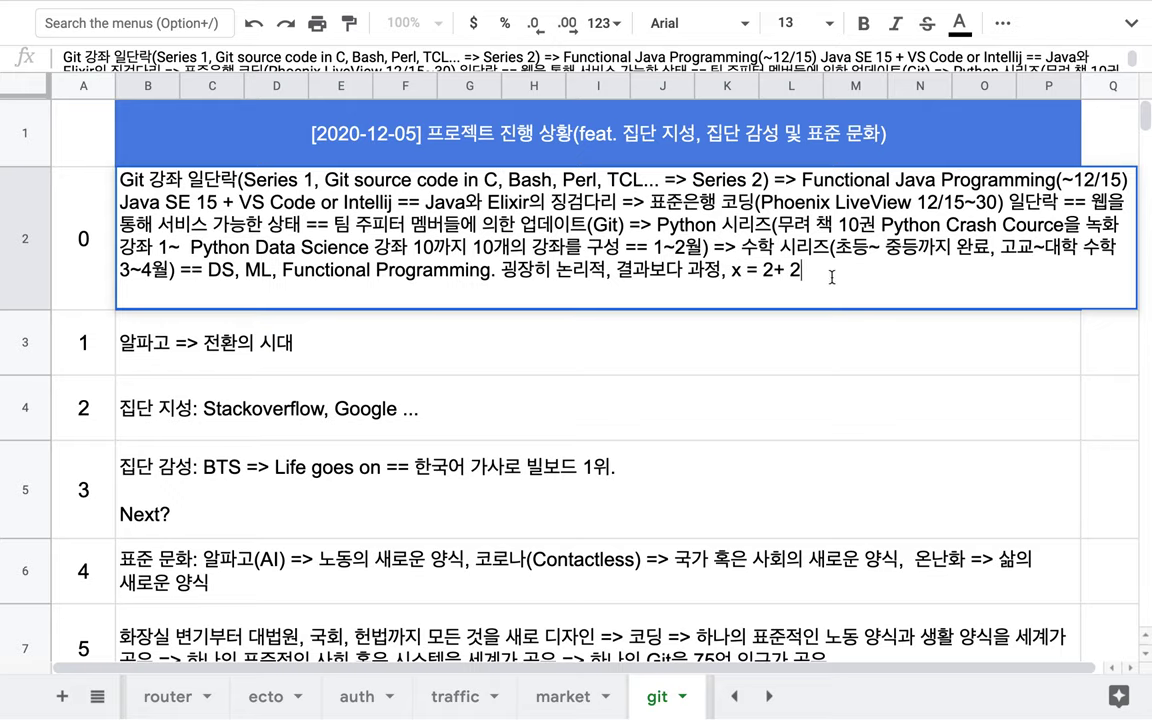
pyautogui.click(775, 270)
pyautogui.click(818, 270)
pyautogui.write(', x= 4')
pyautogui.click(821, 270)
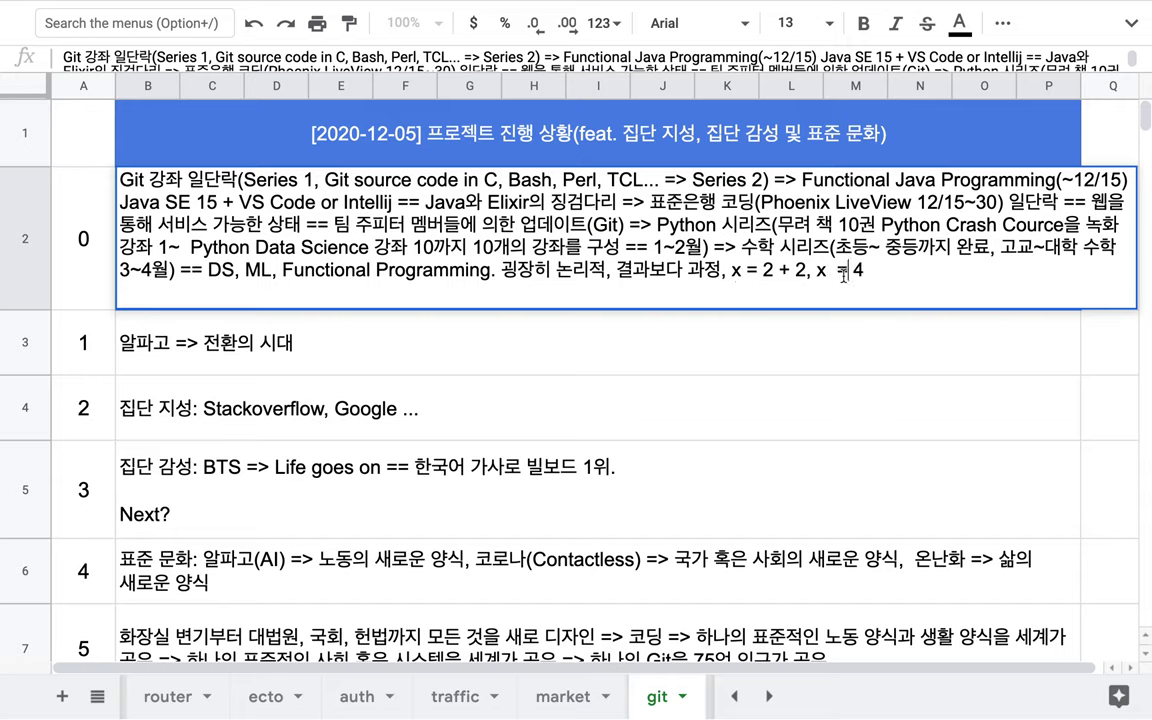
pyautogui.moveTo(760, 270); pyautogui.dragTo(862, 275)
pyautogui.click(855, 272)
# Append a further equation ", x = 2 + 2" to the example equations at the end of B2
pyautogui.moveTo(762, 270); pyautogui.dragTo(813, 272)
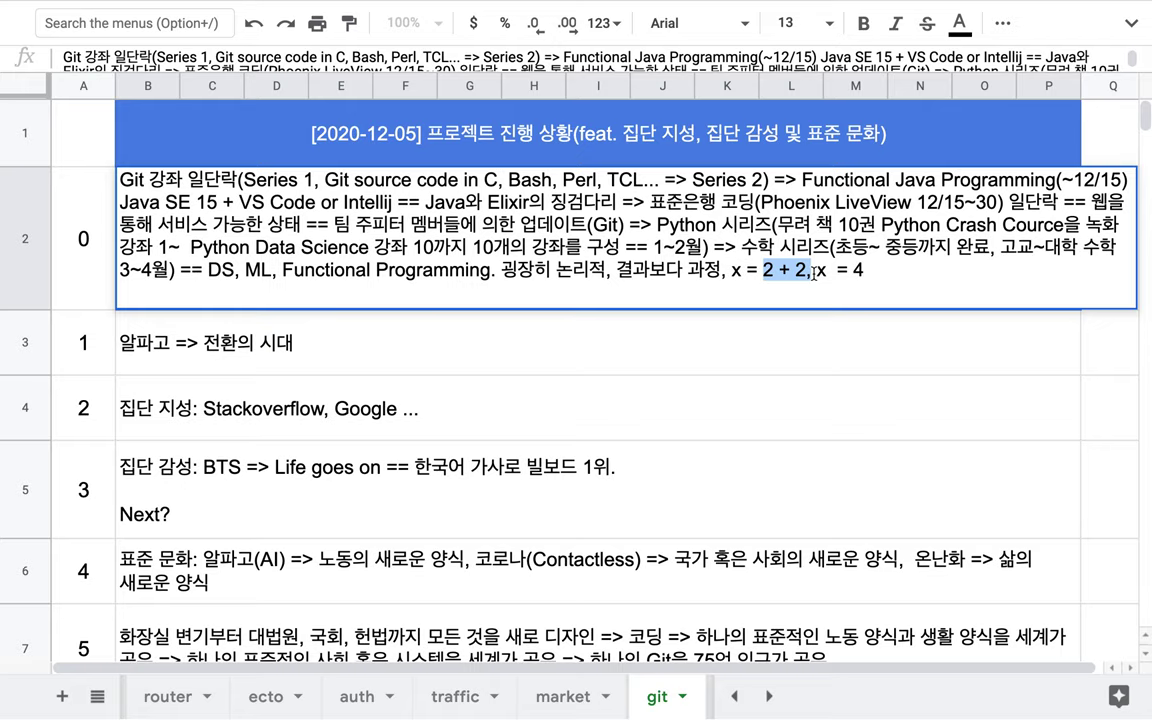
pyautogui.moveTo(850, 270); pyautogui.dragTo(862, 270)
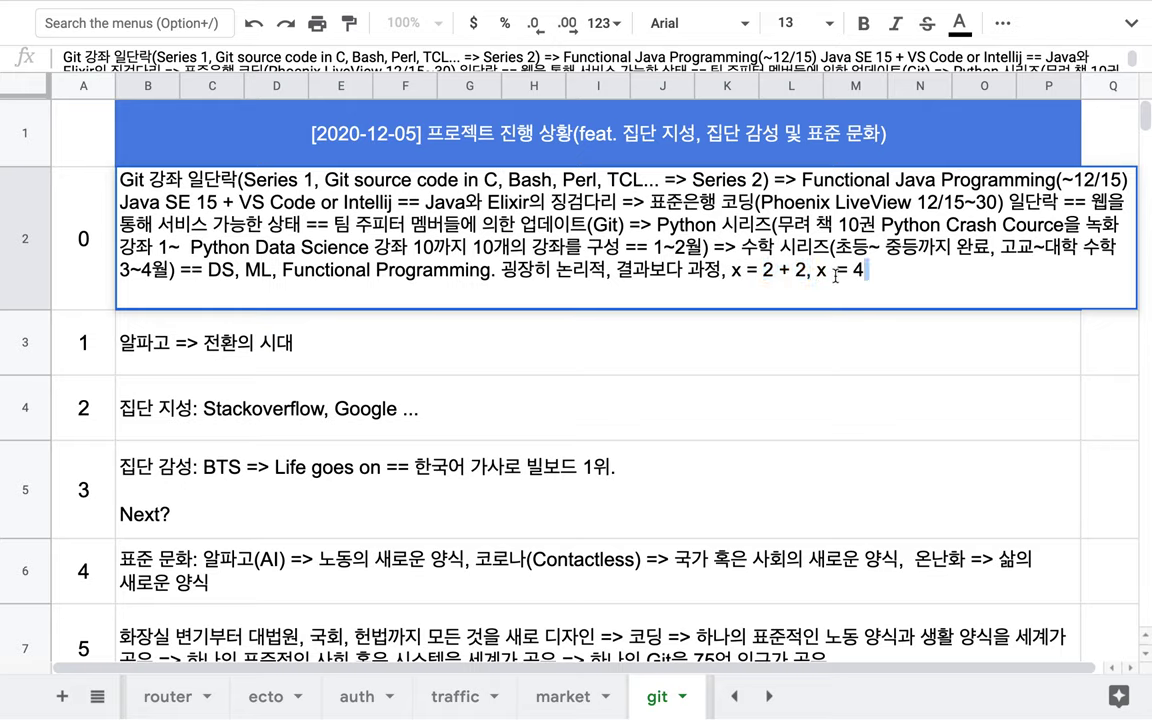
pyautogui.moveTo(819, 272); pyautogui.dragTo(869, 272)
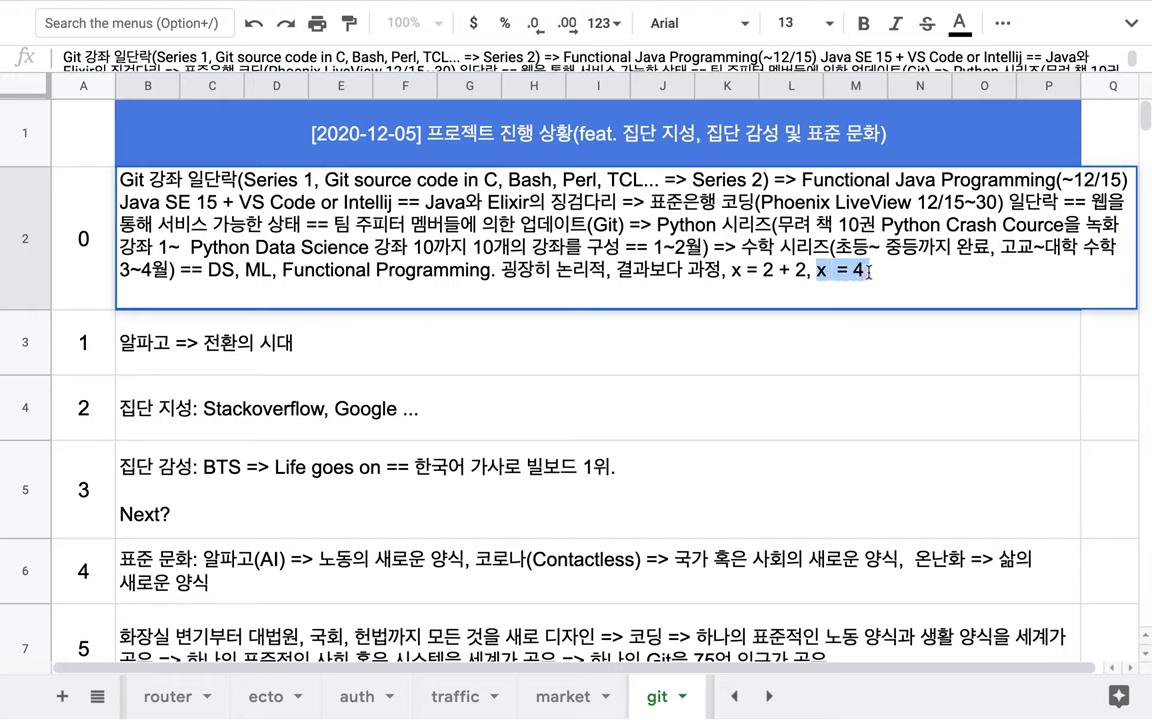
pyautogui.click(869, 272)
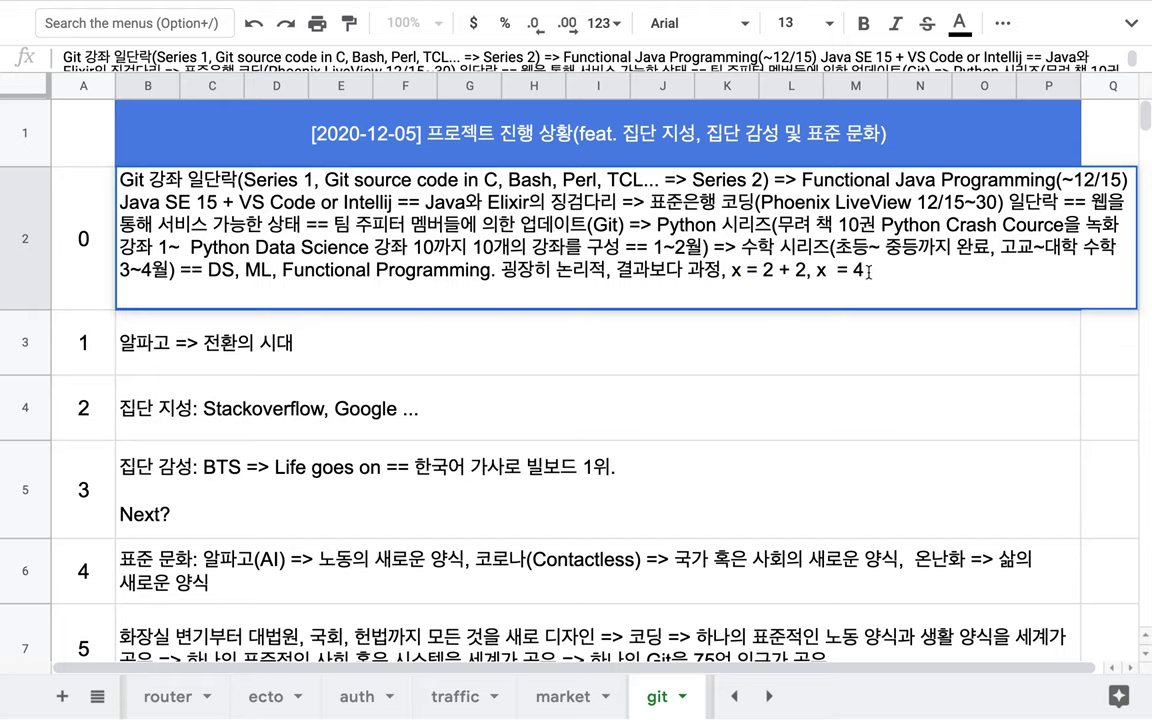
pyautogui.write(', x = 2 + 2')
pyautogui.moveTo(876, 272); pyautogui.dragTo(955, 273)
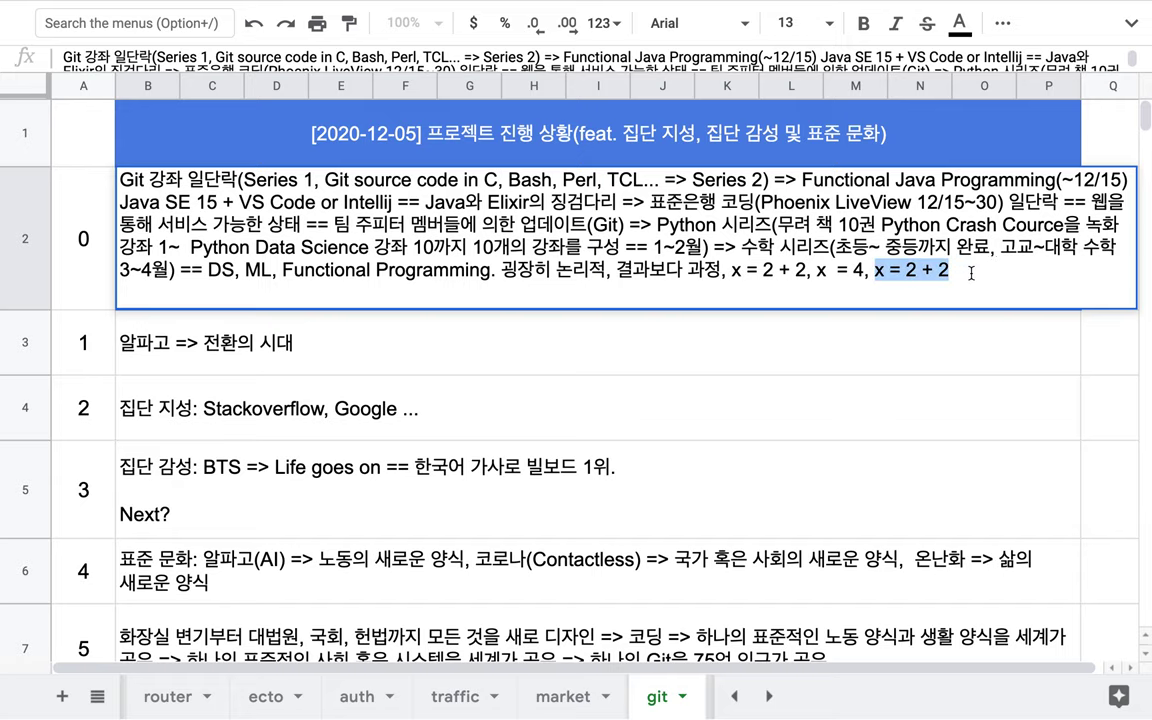
# Delete all the example equations following "결과보다 과정," from the roadmap text
pyautogui.moveTo(728, 271); pyautogui.dragTo(950, 270)
pyautogui.moveTo(741, 246); pyautogui.dragTo(965, 247)
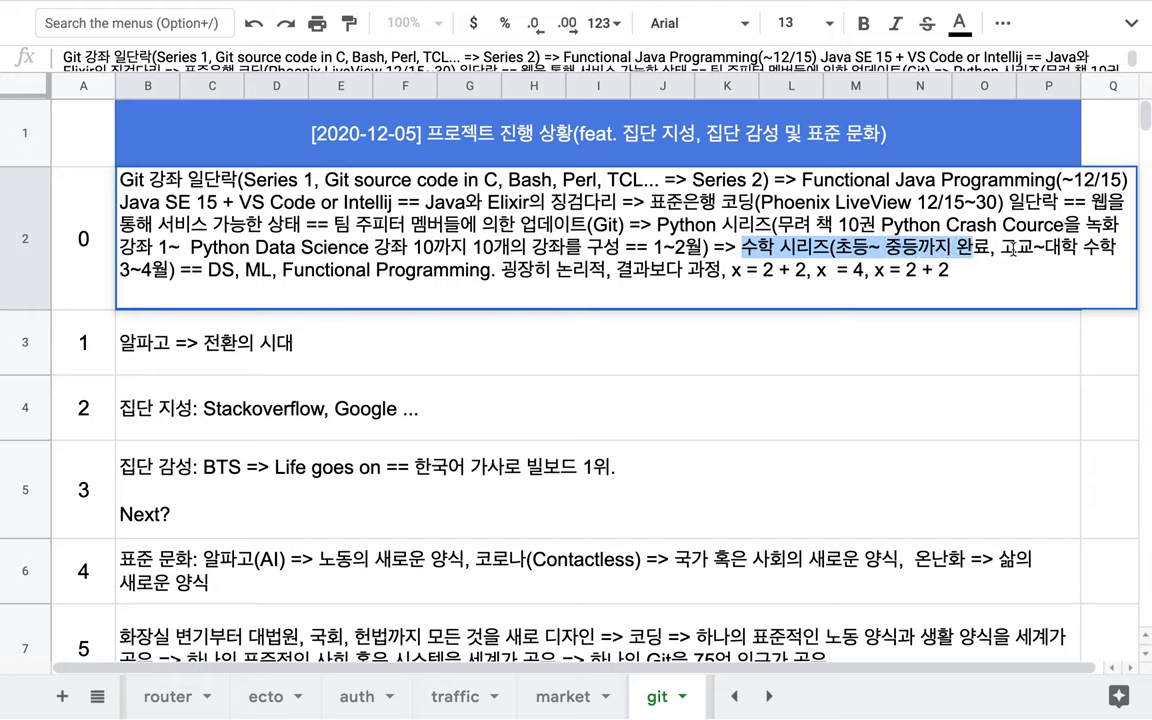
pyautogui.moveTo(726, 270); pyautogui.dragTo(985, 271)
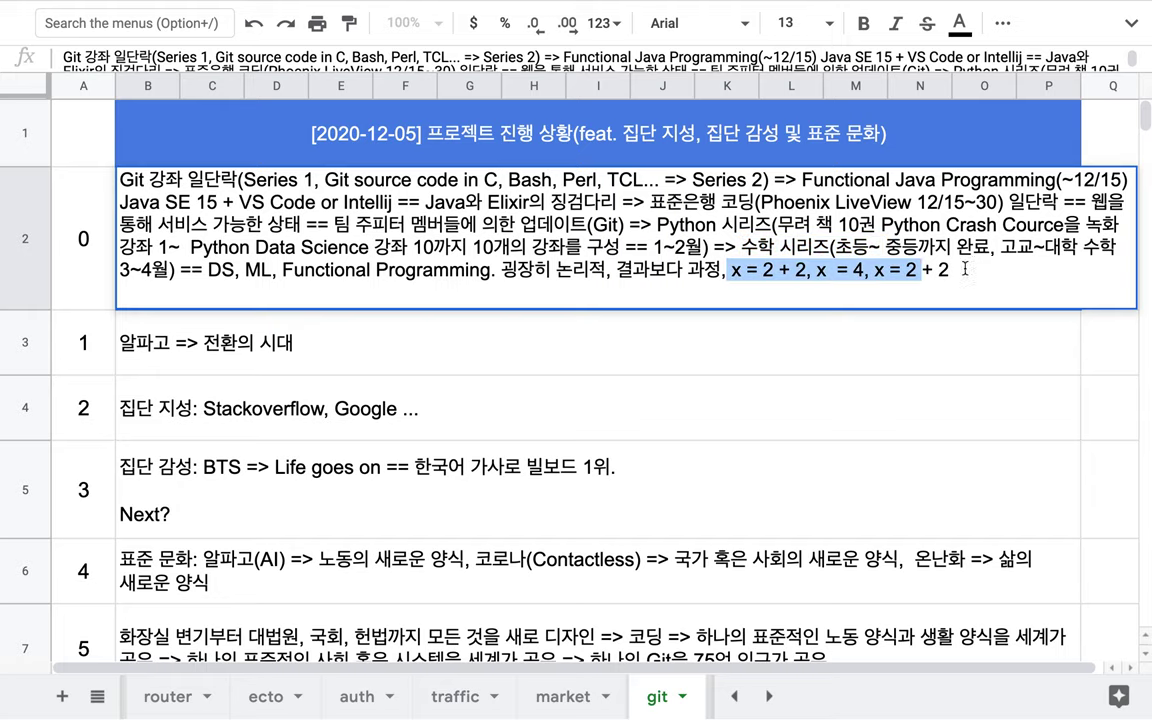
pyautogui.press('BackSpace')
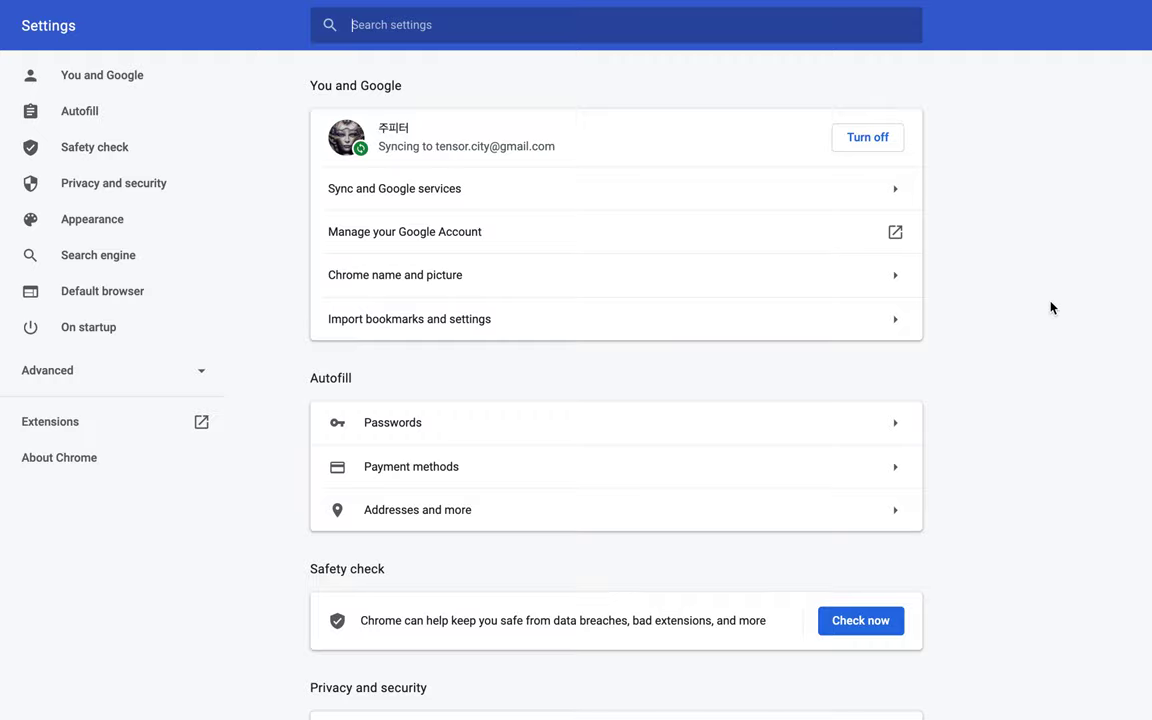
pyautogui.moveTo(843, 4)
pyautogui.hotkey('ctrl', 'Right')
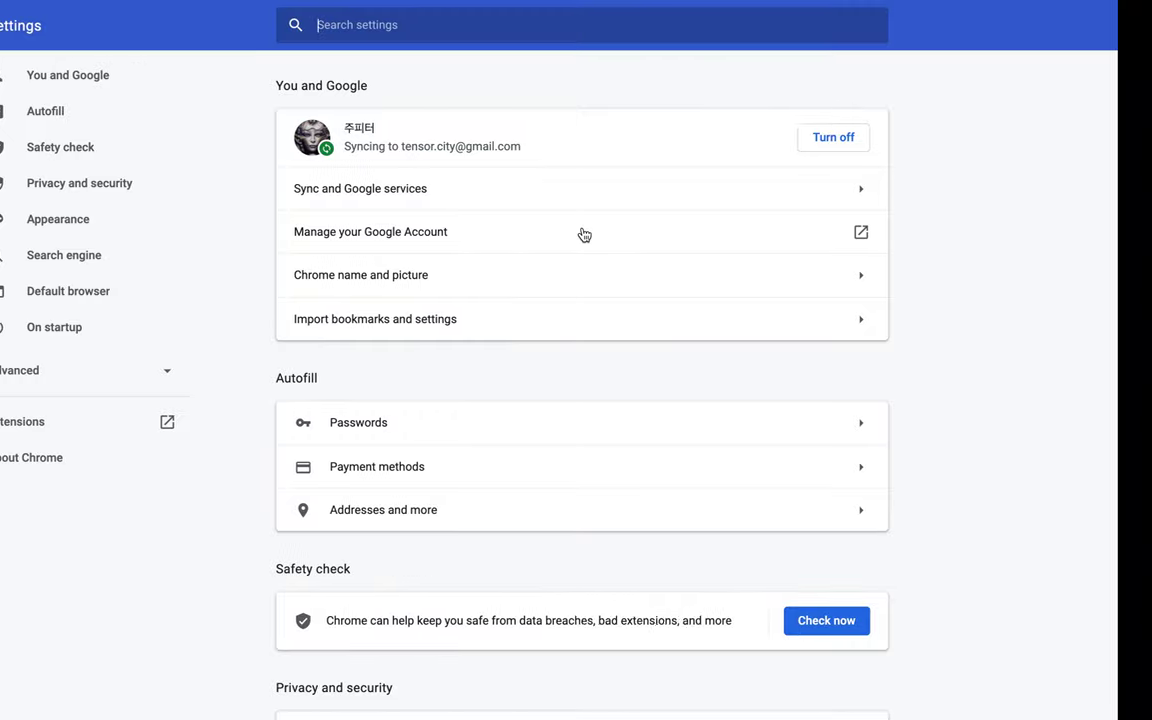
pyautogui.hotkey('ctrl', 'Left')
pyautogui.hotkey('ctrl', 'Left')
pyautogui.hotkey('ctrl', 'Right')
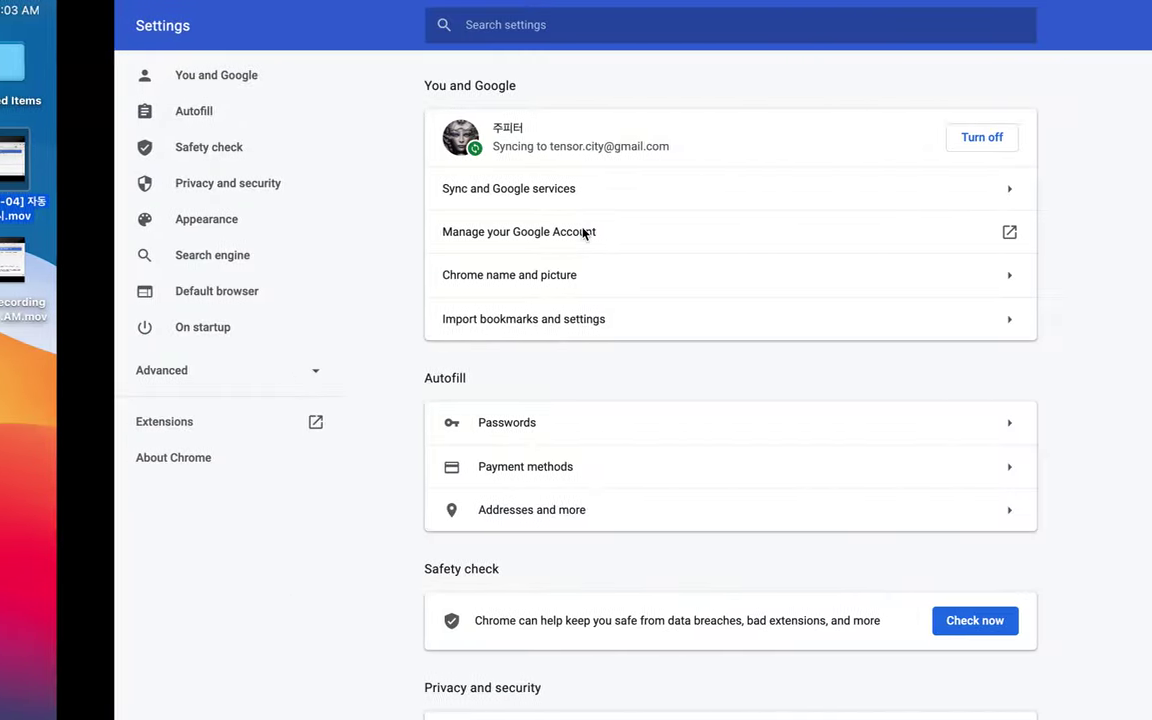
pyautogui.moveTo(551, 690)
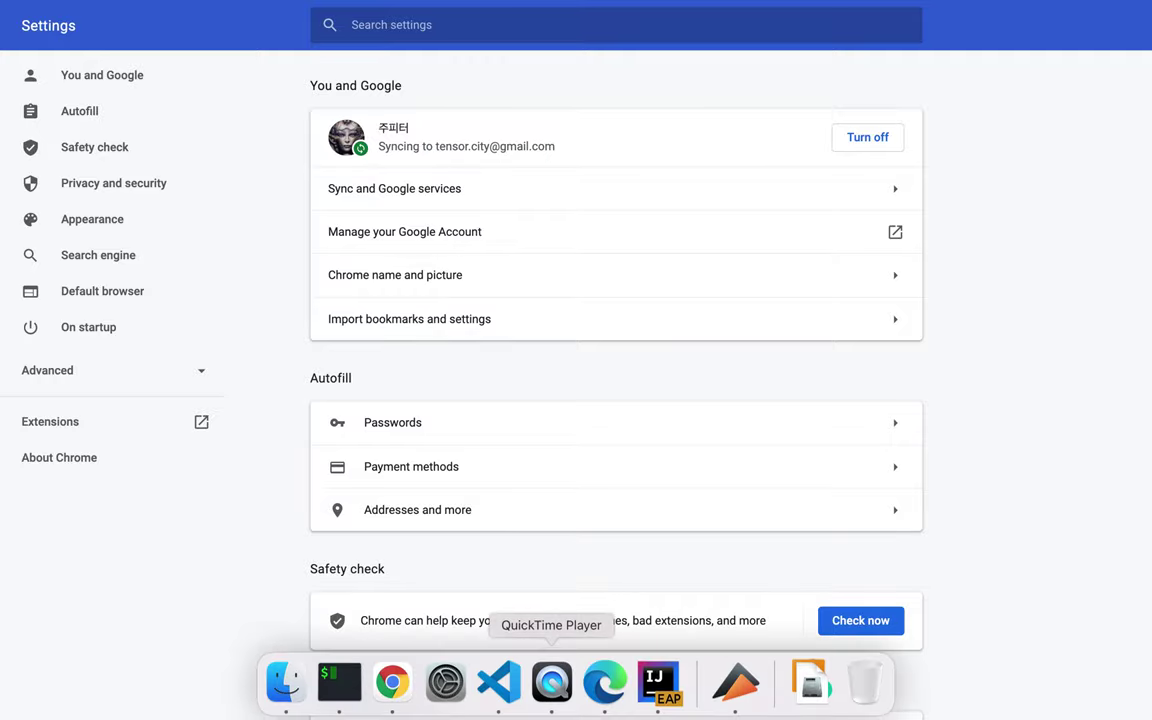
# Take the browser out of full screen, close the Settings page and return to the "Elixir 강좌(시즌 2)" spreadsheet
pyautogui.moveTo(5, 4)
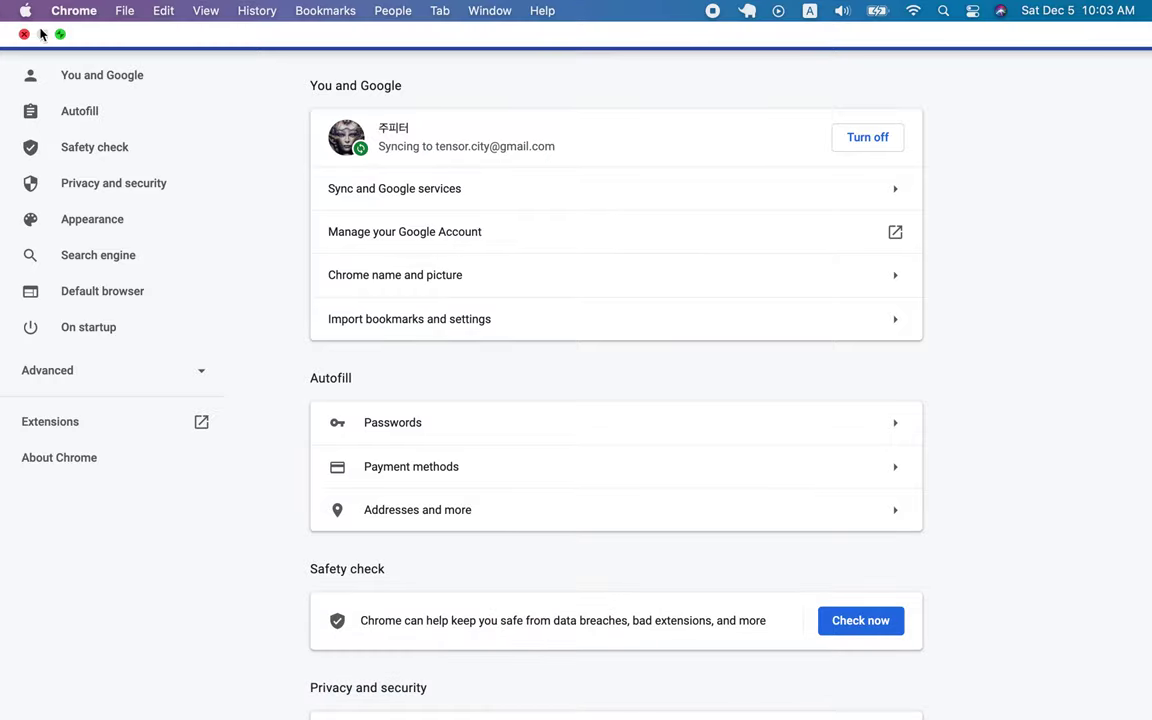
pyautogui.click(61, 36)
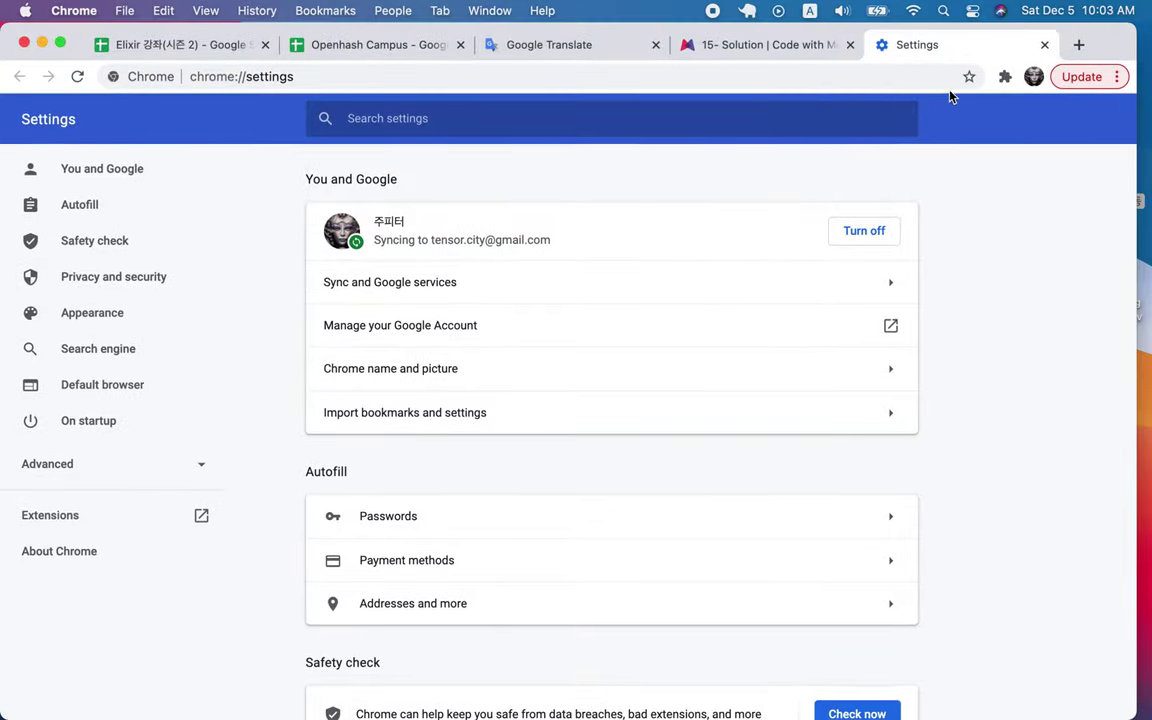
pyautogui.click(1043, 44)
pyautogui.click(212, 44)
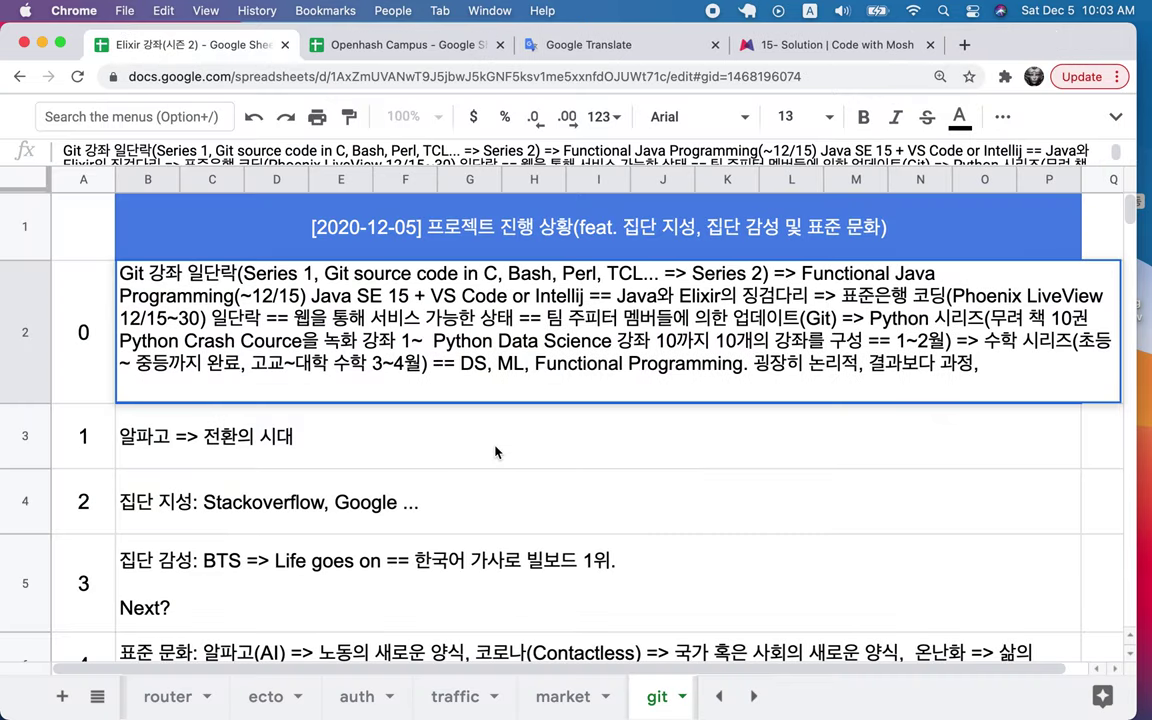
# Append "Algebra, Calculus" to the roadmap text in B2 after "결과보다 과정,"
pyautogui.click(495, 452)
pyautogui.doubleClick(684, 391)
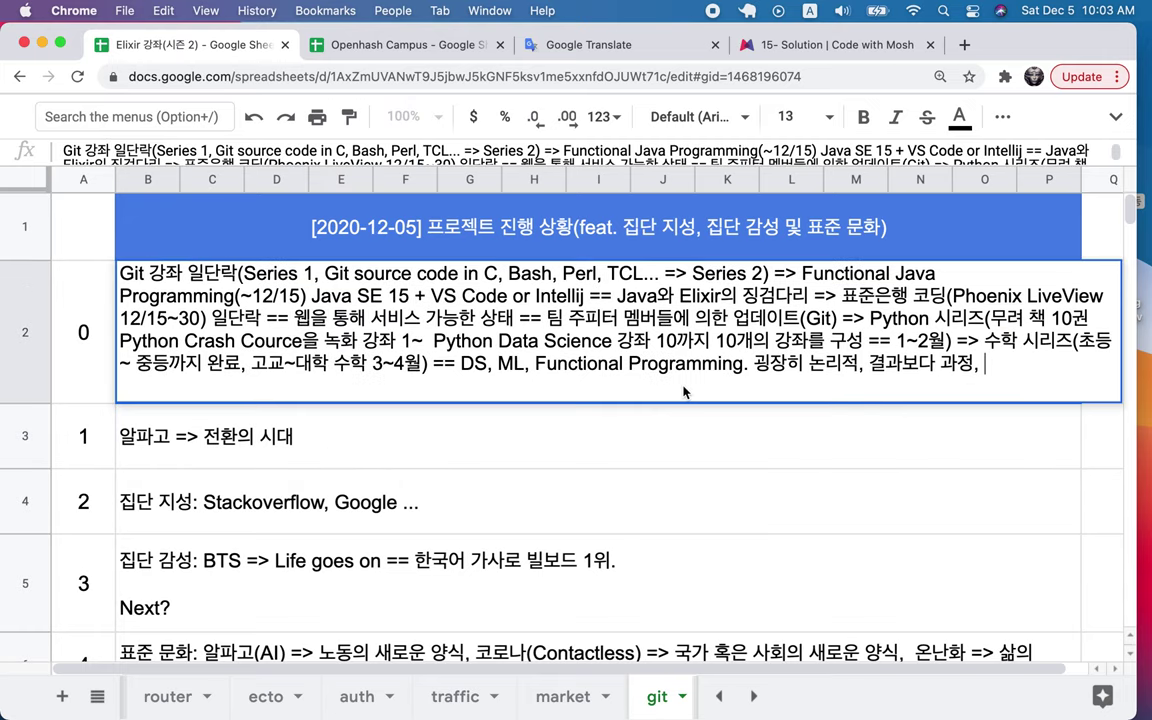
pyautogui.write('A')
pyautogui.write('I')
pyautogui.write('ge')
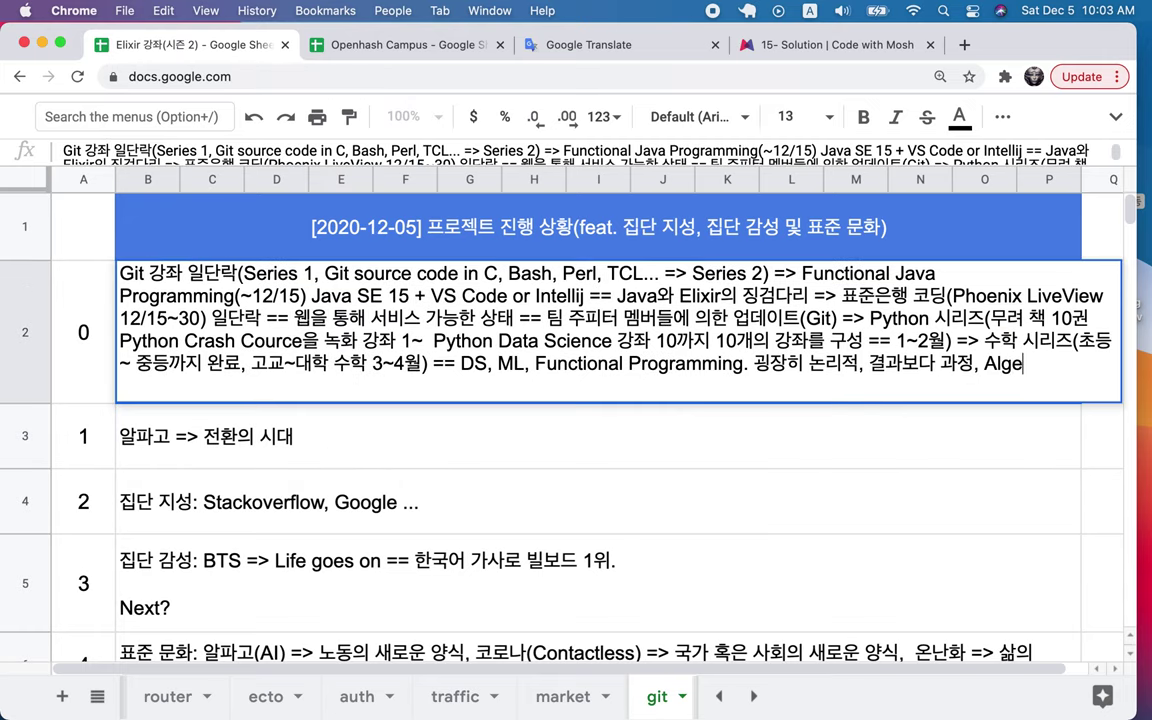
pyautogui.write('bra, Calculus')
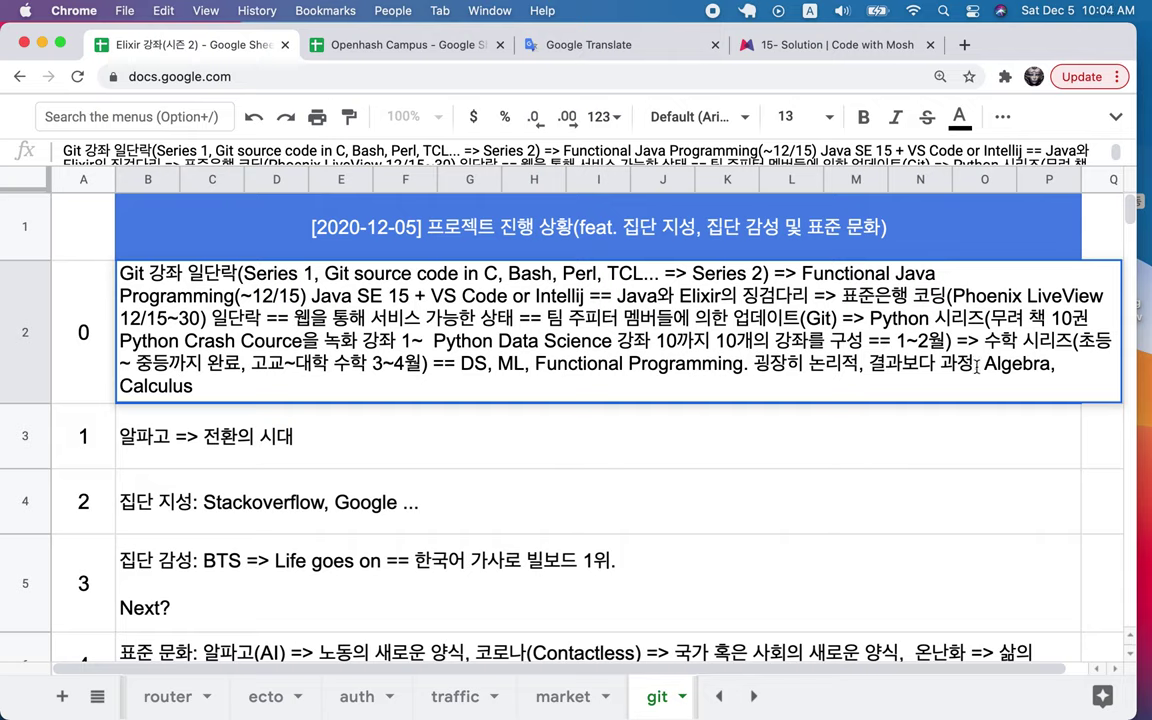
# Continue the roadmap text after "Calculus" with ". 미적분 => 선형 대수 =>"
pyautogui.write('. a')
pyautogui.write('l')
pyautogui.press('BackSpace')
pyautogui.press('BackSpace')
pyautogui.hotkey('ctrl', 'space')
pyautogui.write('미적분')
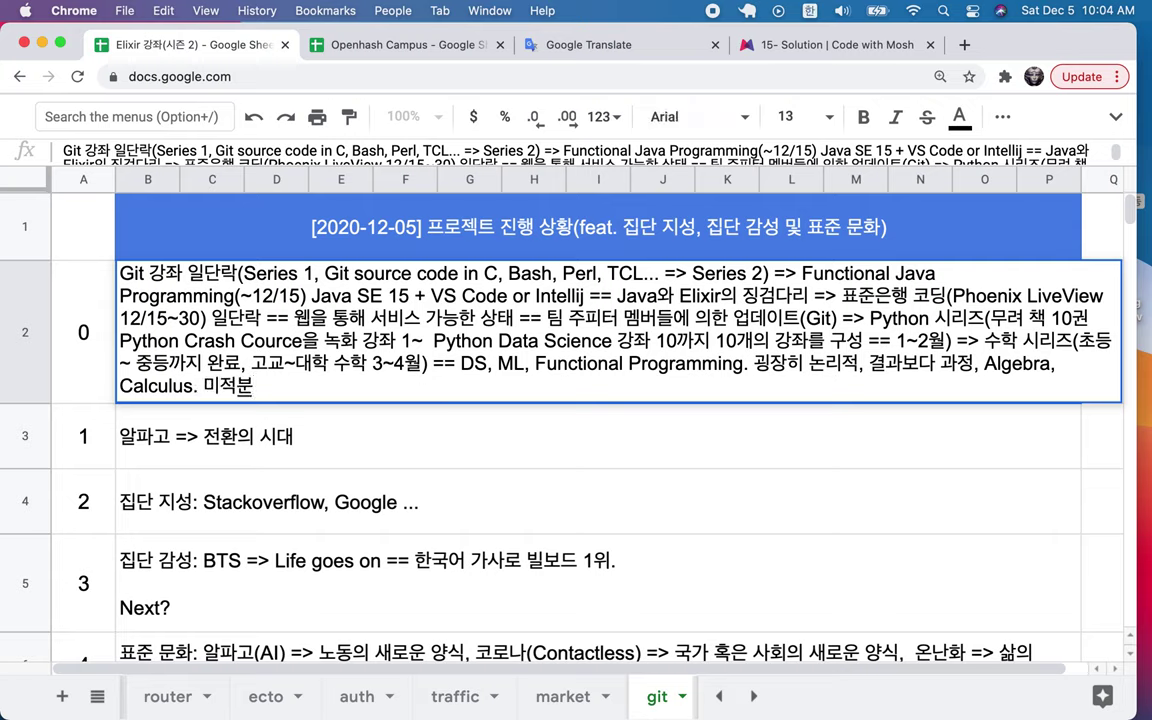
pyautogui.write(' => 선형 댓')
pyautogui.write('수 =>')
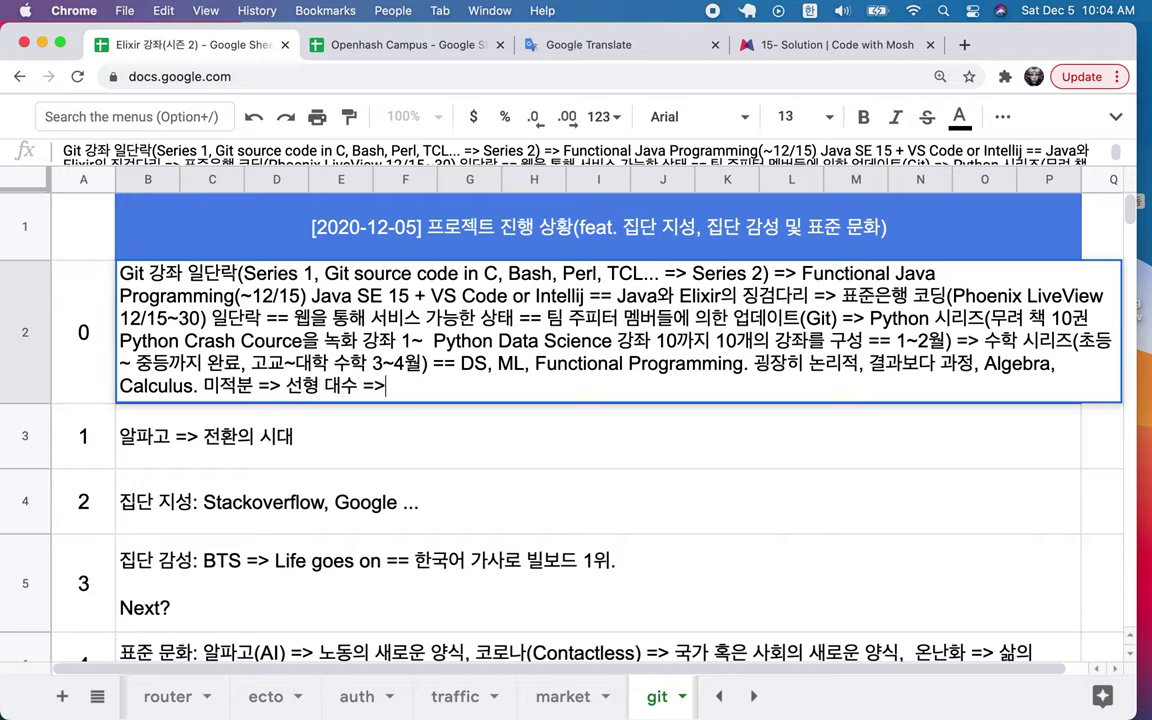